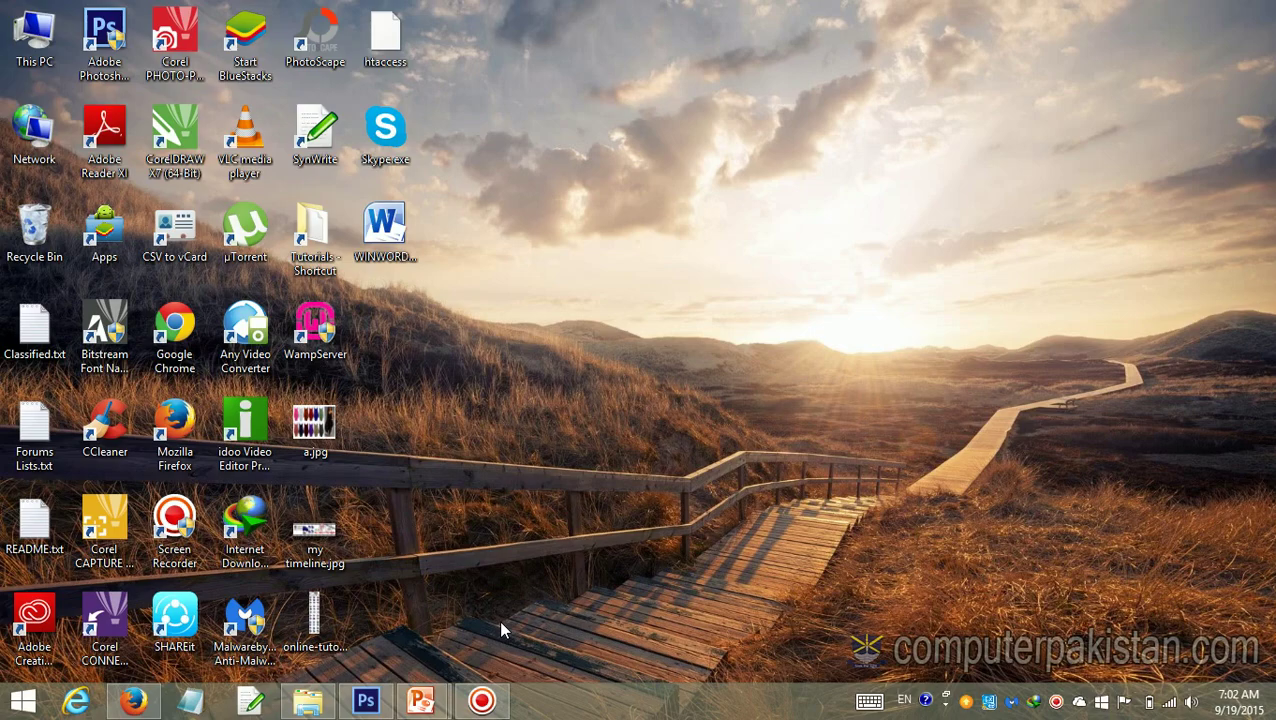
Switch from the PowerPoint slide to Photoshop with its File menu showing
left_click(366, 703)
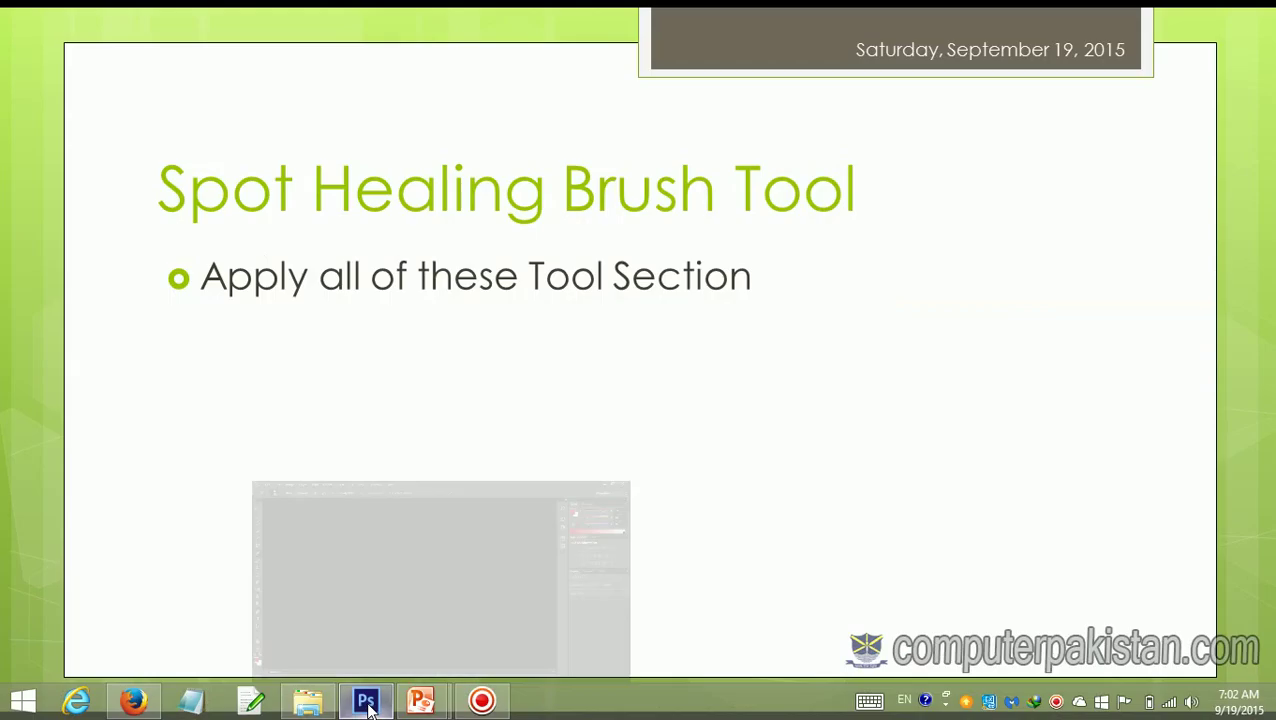
left_click(52, 13)
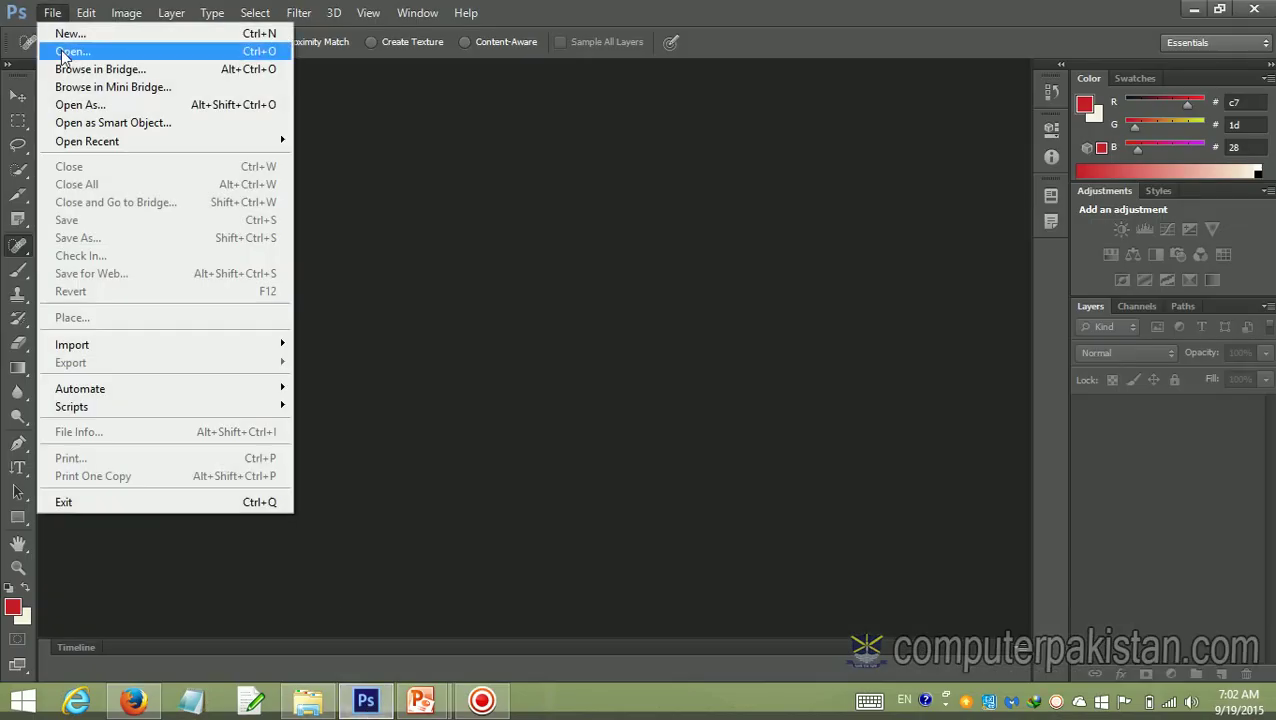
Open the bridal portrait JPG
left_click(70, 51)
left_click(835, 497)
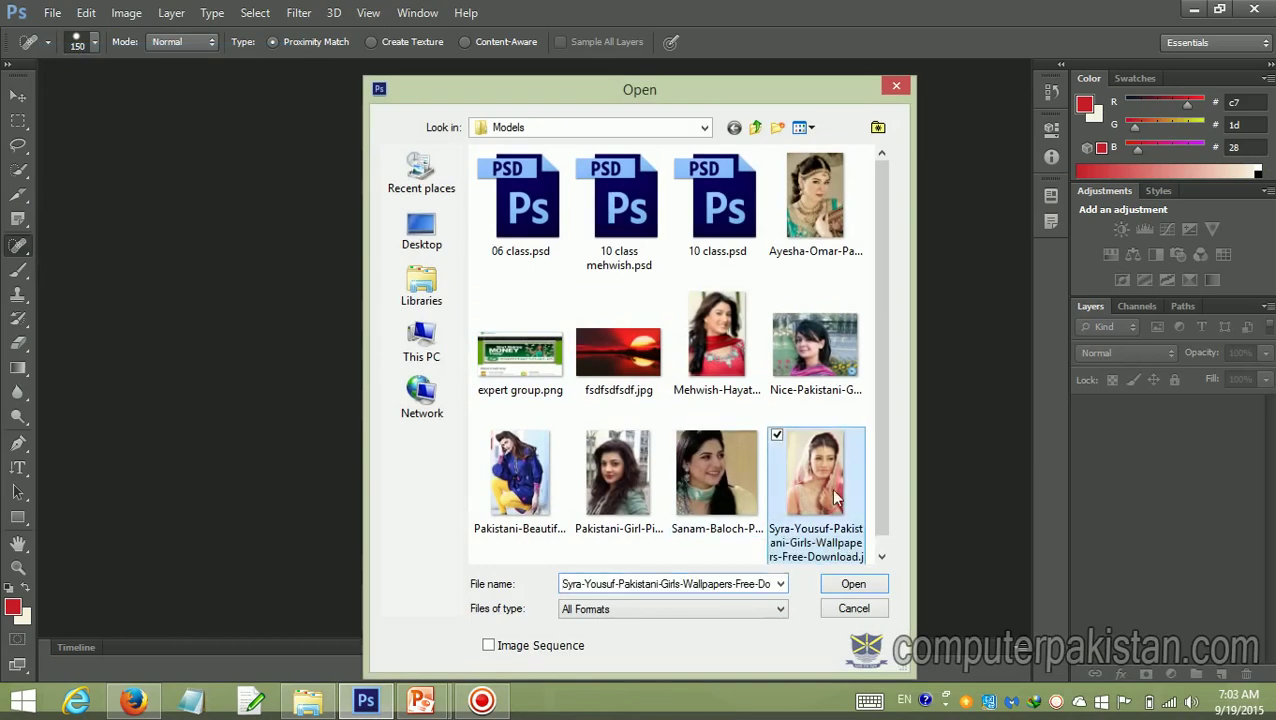
left_click(853, 587)
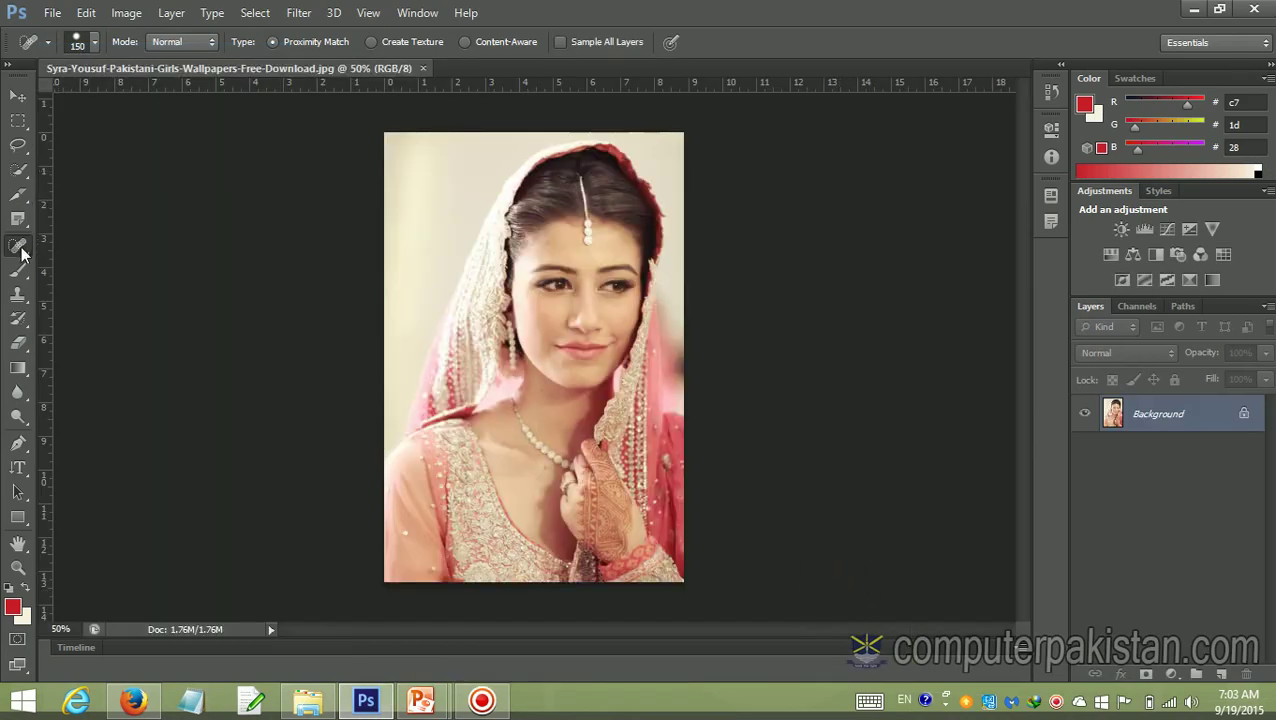
Try a Spot Healing stroke across the face, undo it, and choose the Healing Brush Tool
left_click_drag(584, 232, 577, 340)
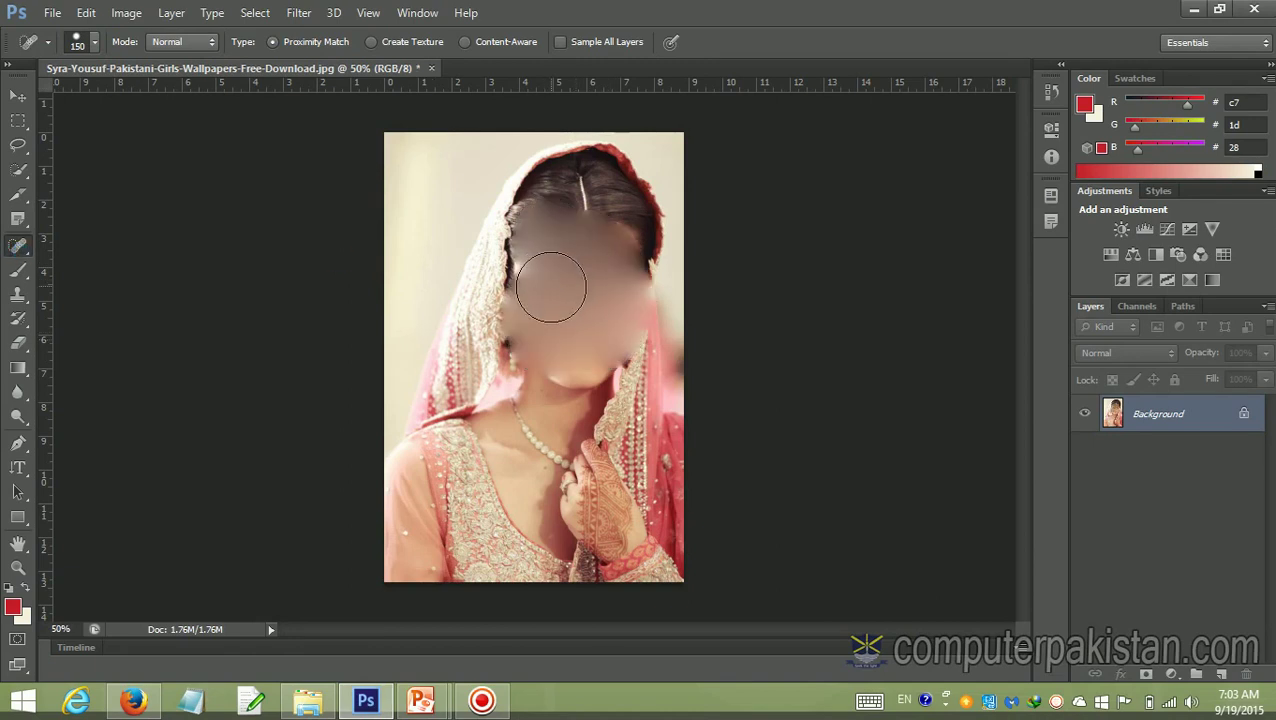
right_click(15, 253)
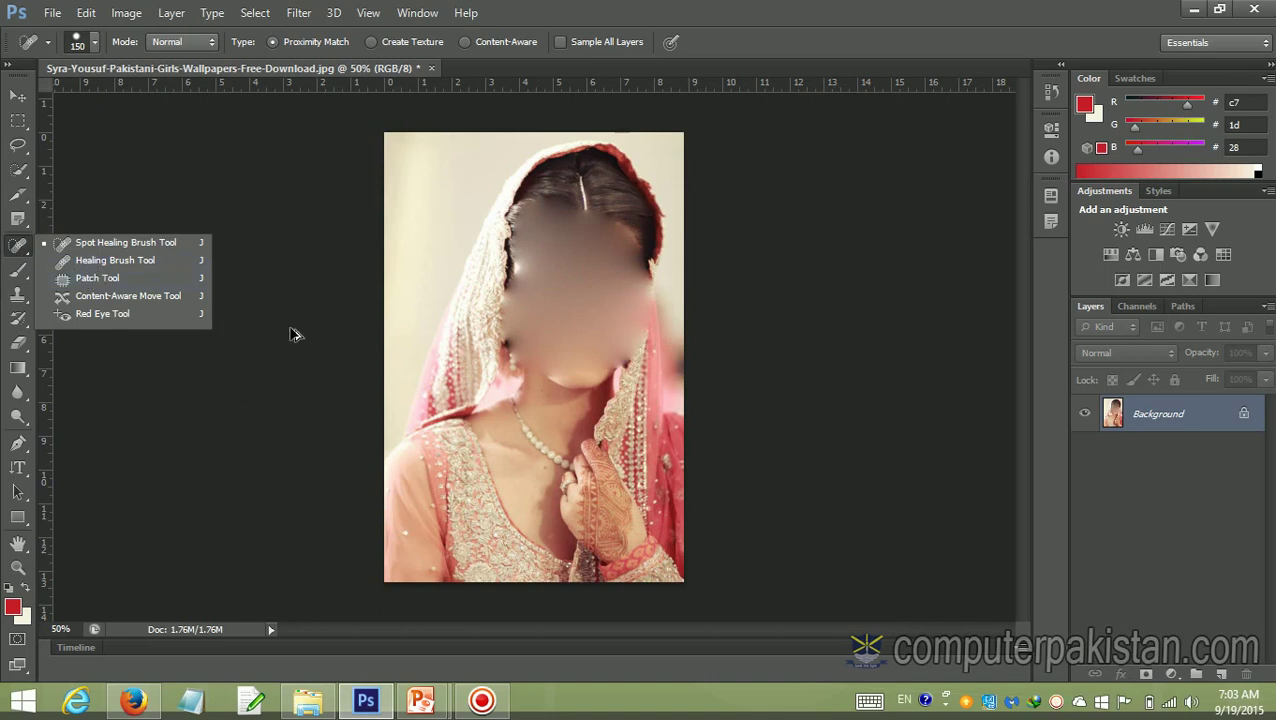
key("ctrl+z")
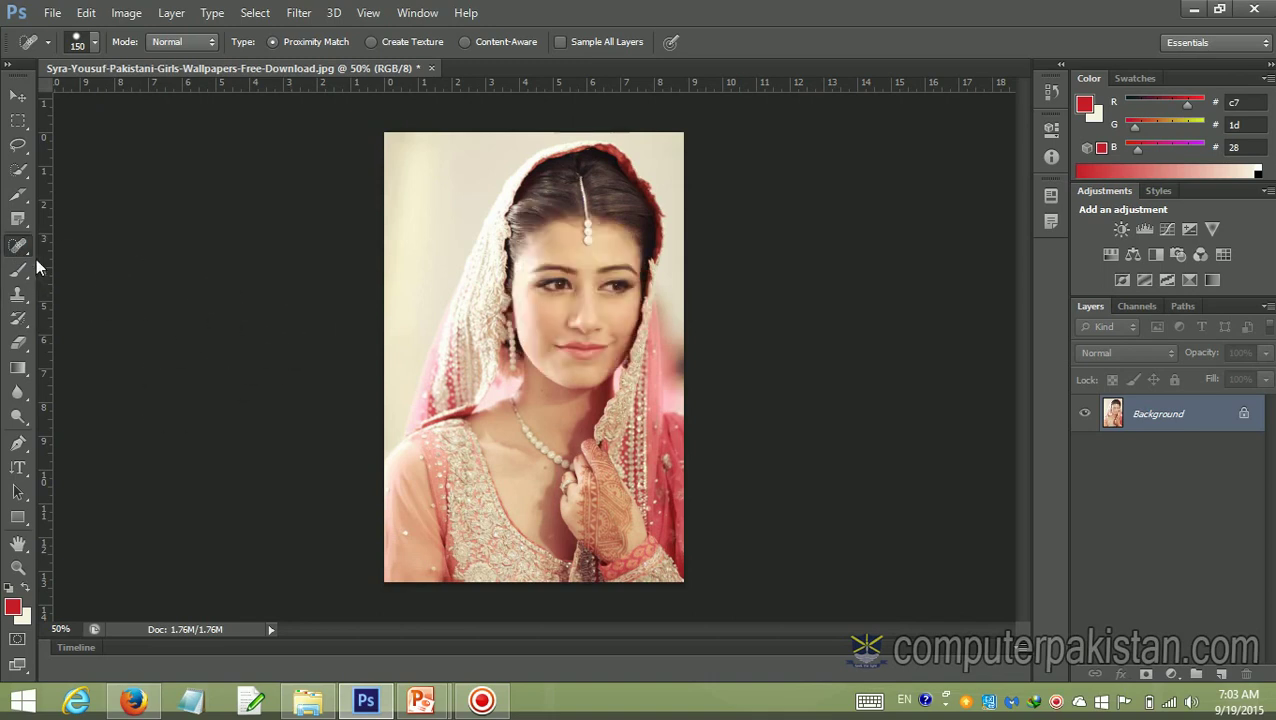
right_click(29, 252)
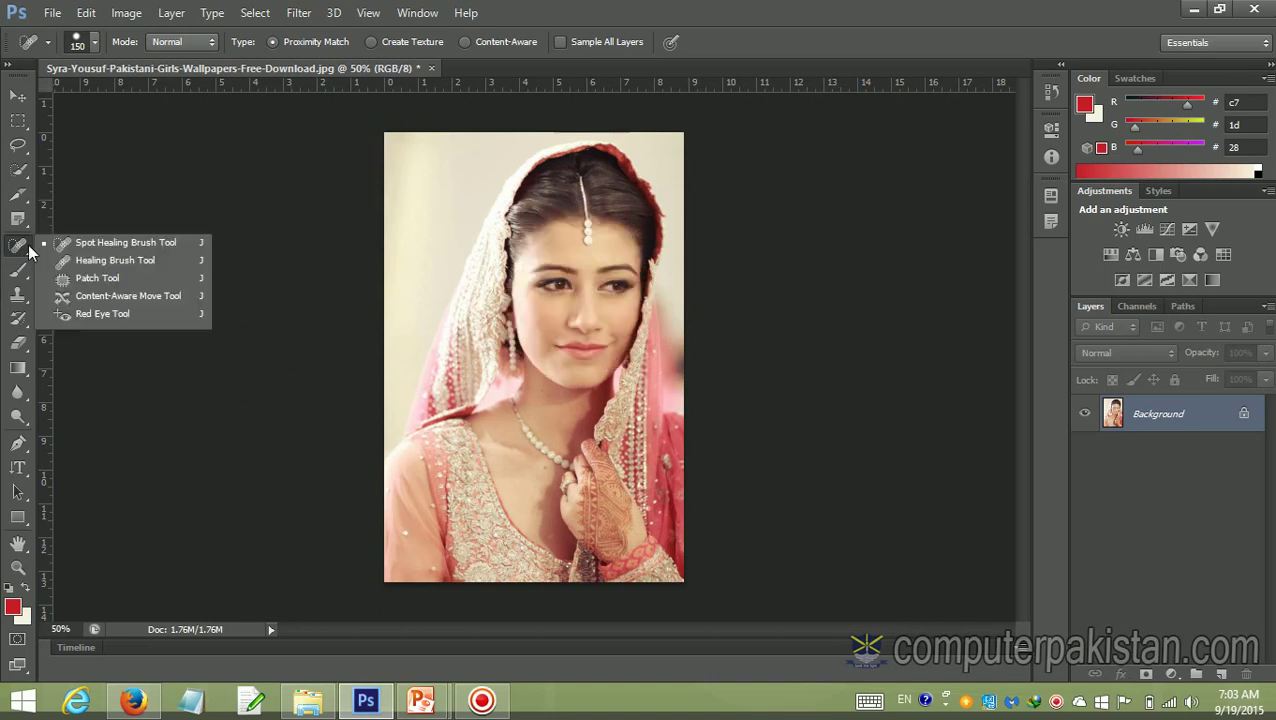
left_click(85, 264)
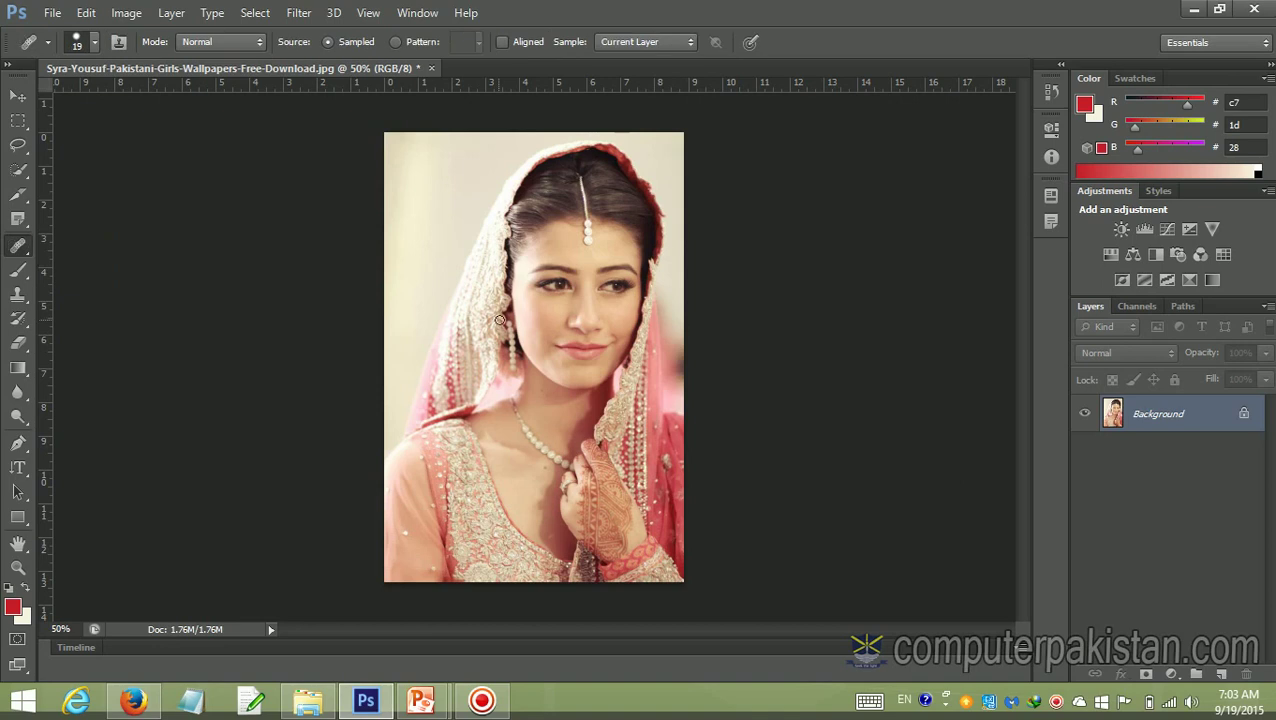
Set the Healing Brush size to 134 px
left_click(95, 46)
mouse_move(46, 96)
left_mouse_down()
mouse_move(149, 103)
mouse_move(123, 103)
left_mouse_up()
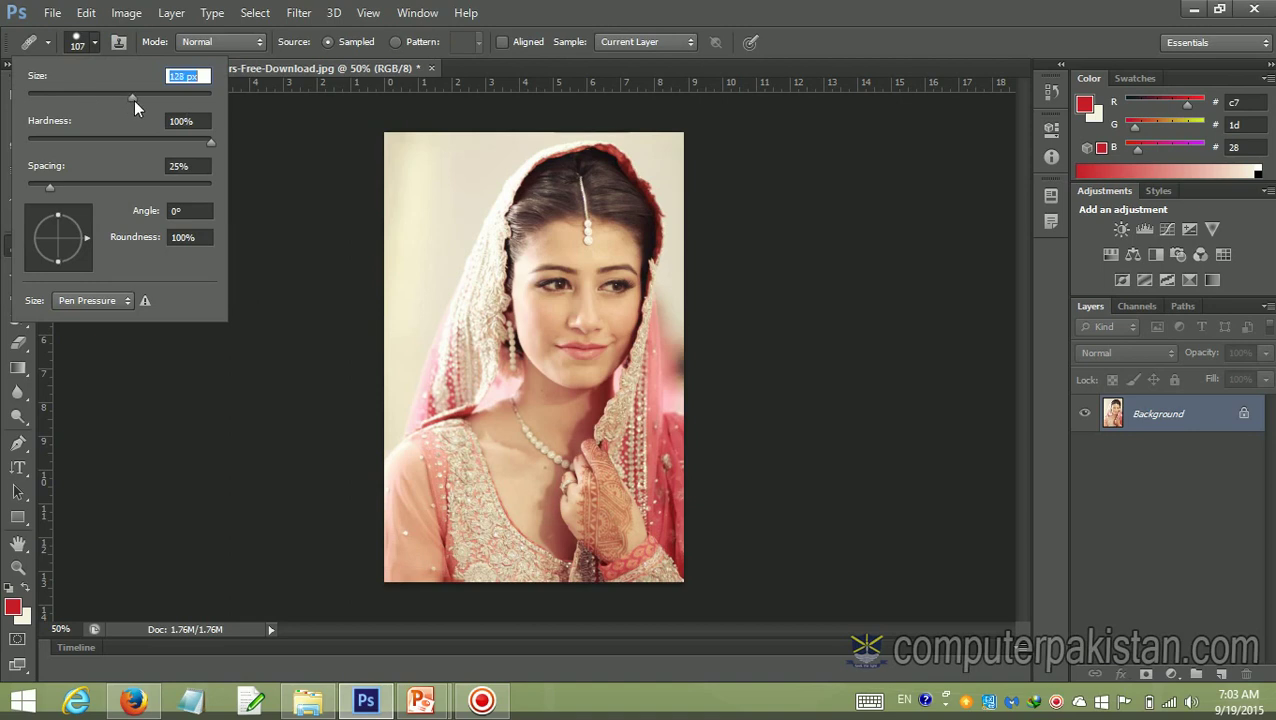
left_click_drag(135, 101, 137, 100)
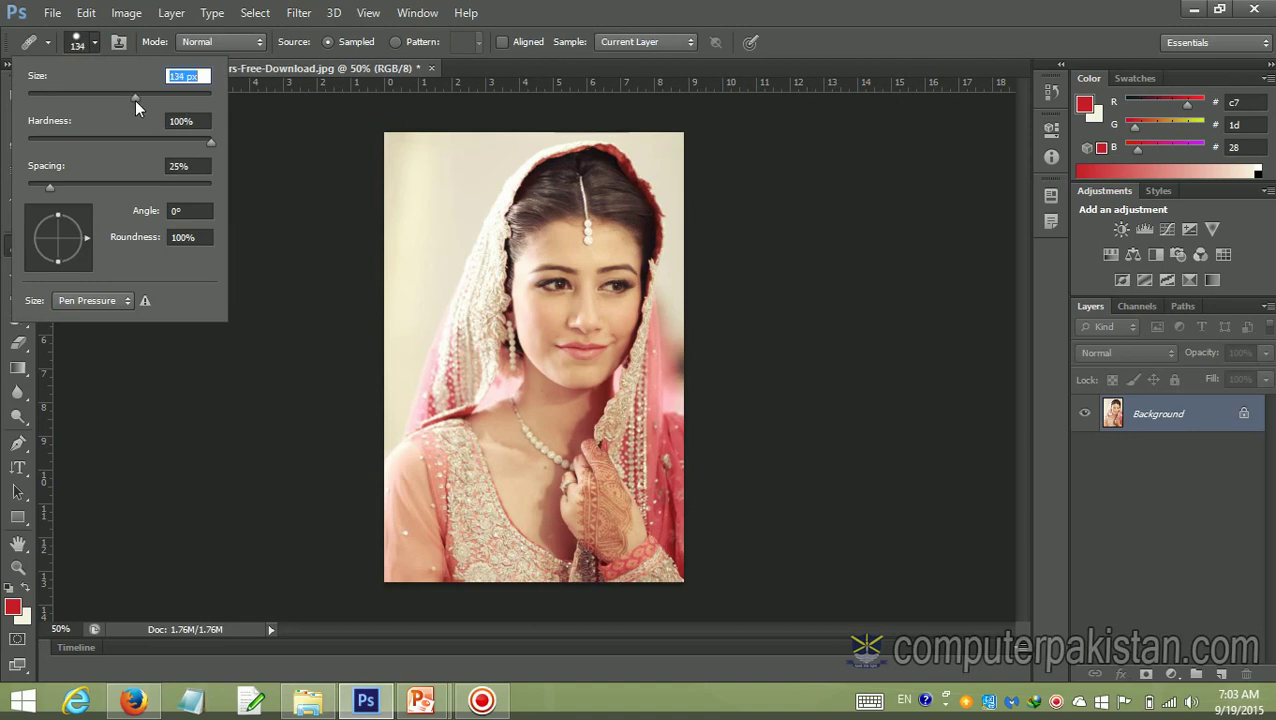
Alt-sample the bride's eye as the healing source, undoing two stray test strokes
left_click(277, 172)
left_click(630, 279)
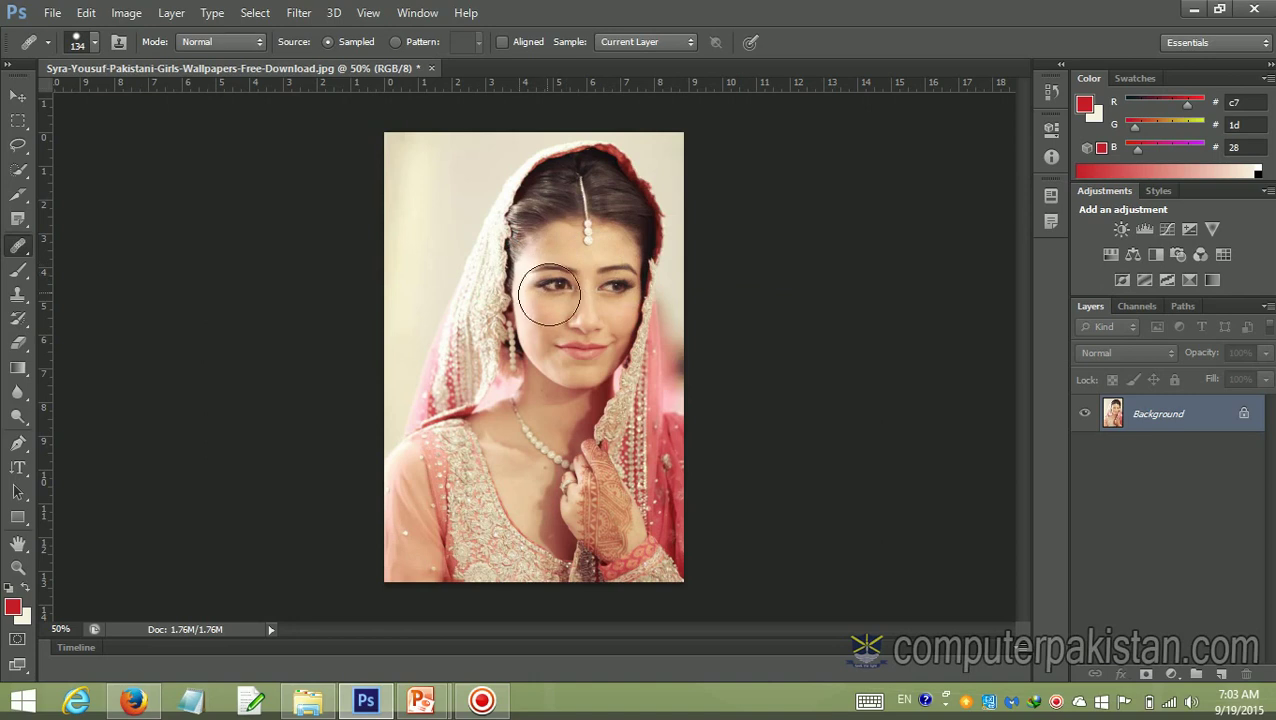
left_click(571, 273, "alt")
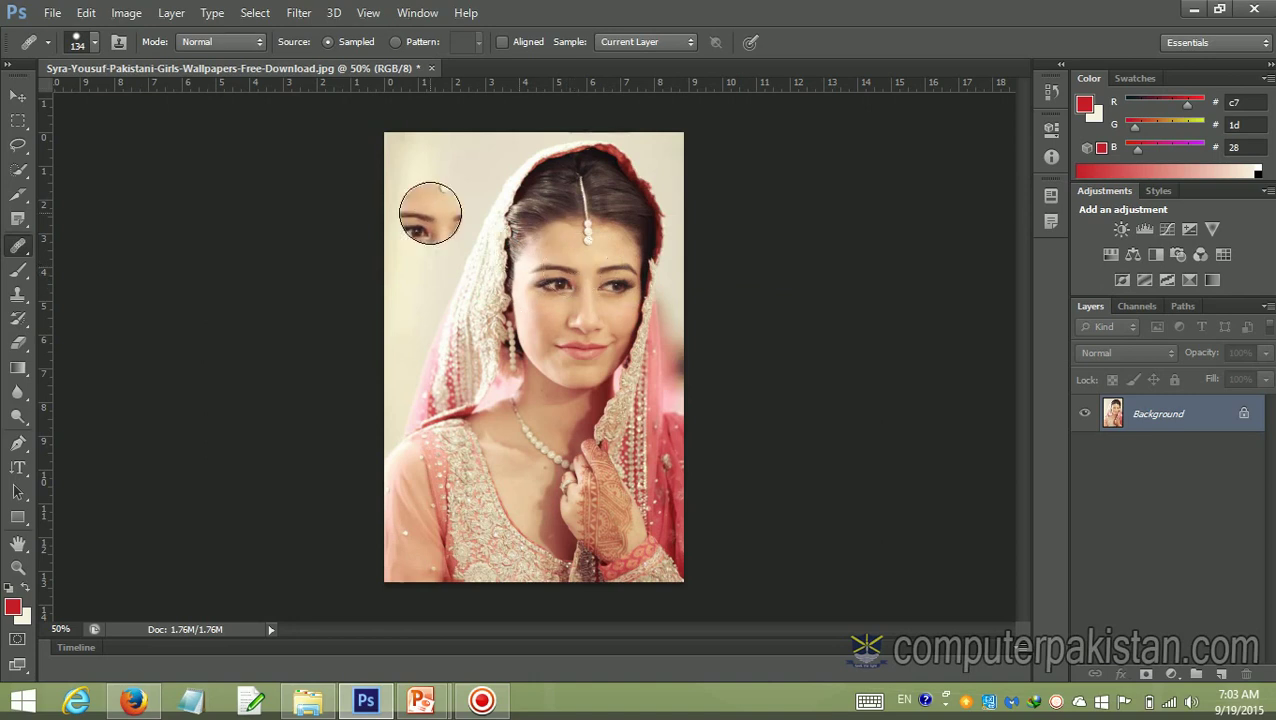
left_click(418, 170)
key("ctrl+z")
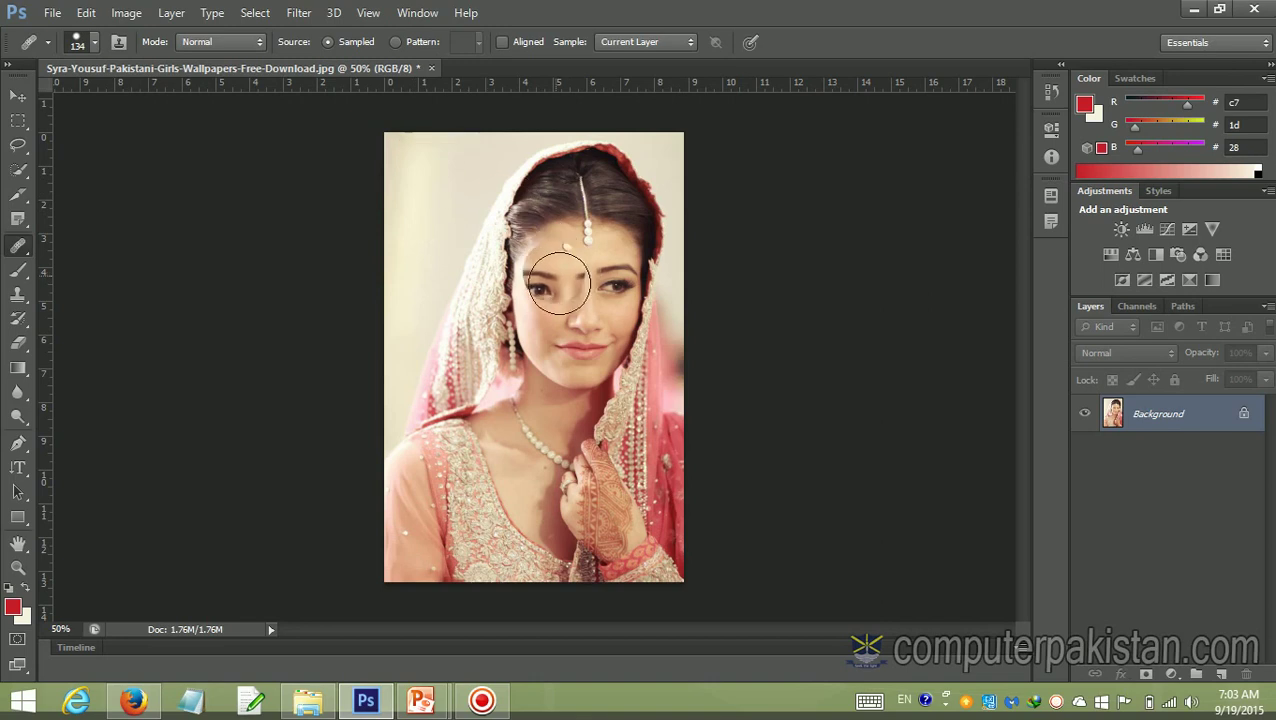
left_click_drag(584, 285, 543, 277)
key("ctrl+z")
Paint the cloned face onto the top-left corner, extending the veil up to the top edge
mouse_move(427, 171)
left_mouse_down()
mouse_move(379, 181)
mouse_move(409, 224)
mouse_move(423, 410)
mouse_move(468, 258)
left_mouse_up()
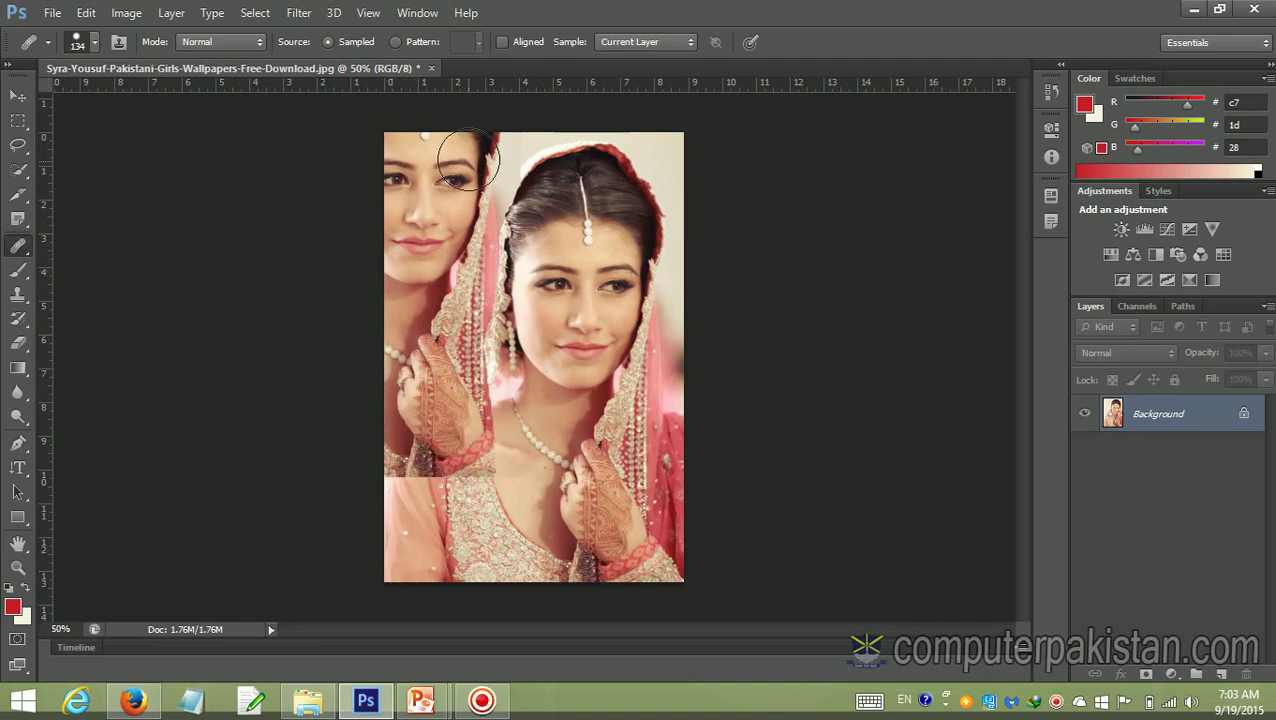
left_click_drag(468, 258, 466, 135)
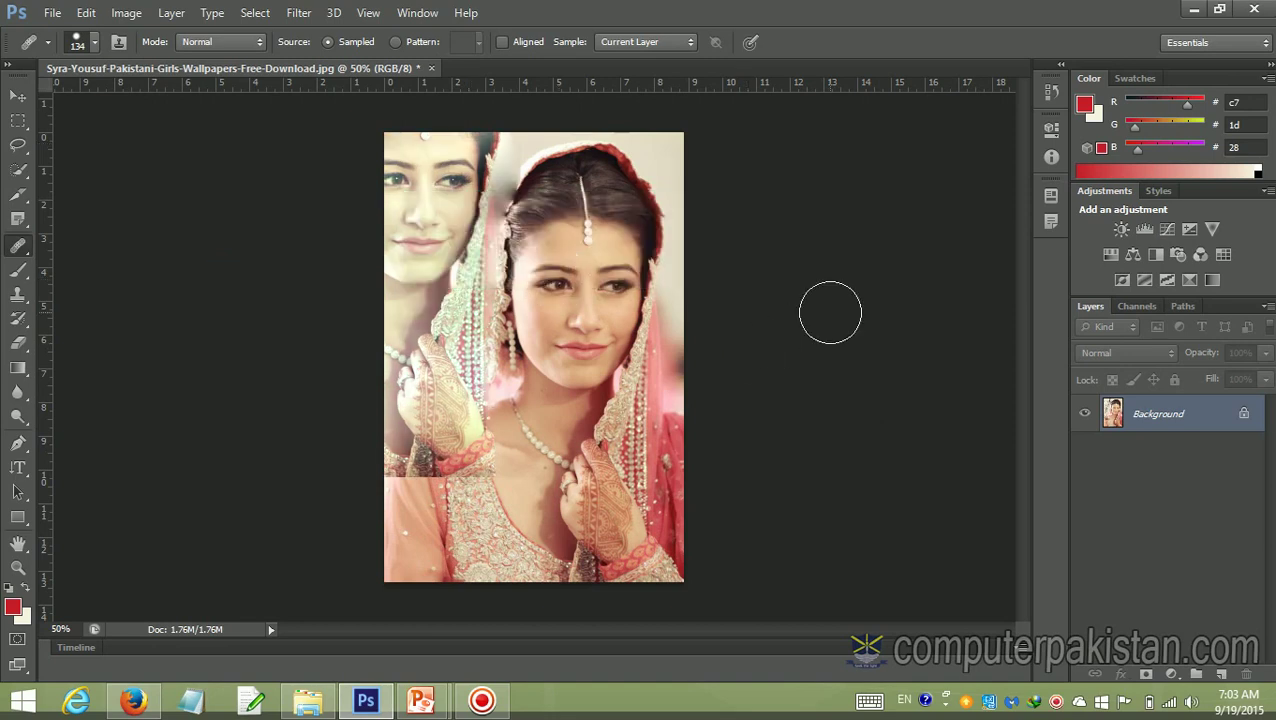
right_click(20, 252)
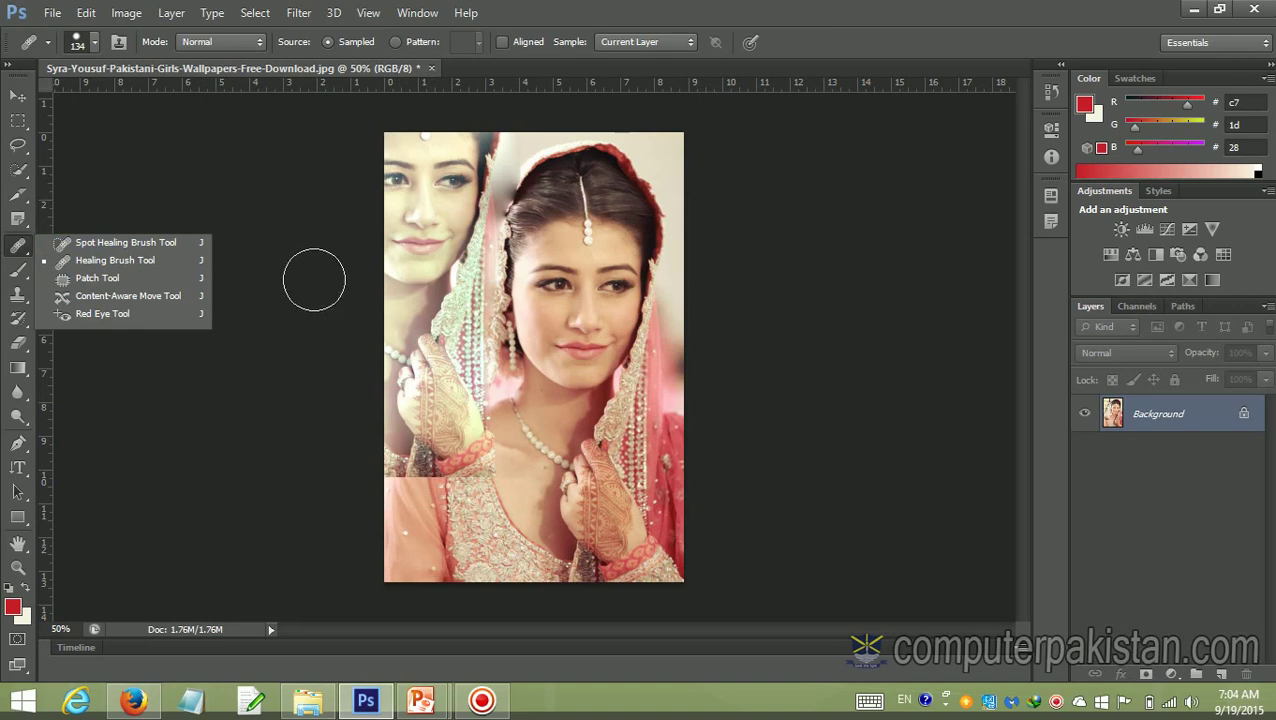
Start Save As and navigate up to the Project folder
left_click(58, 14)
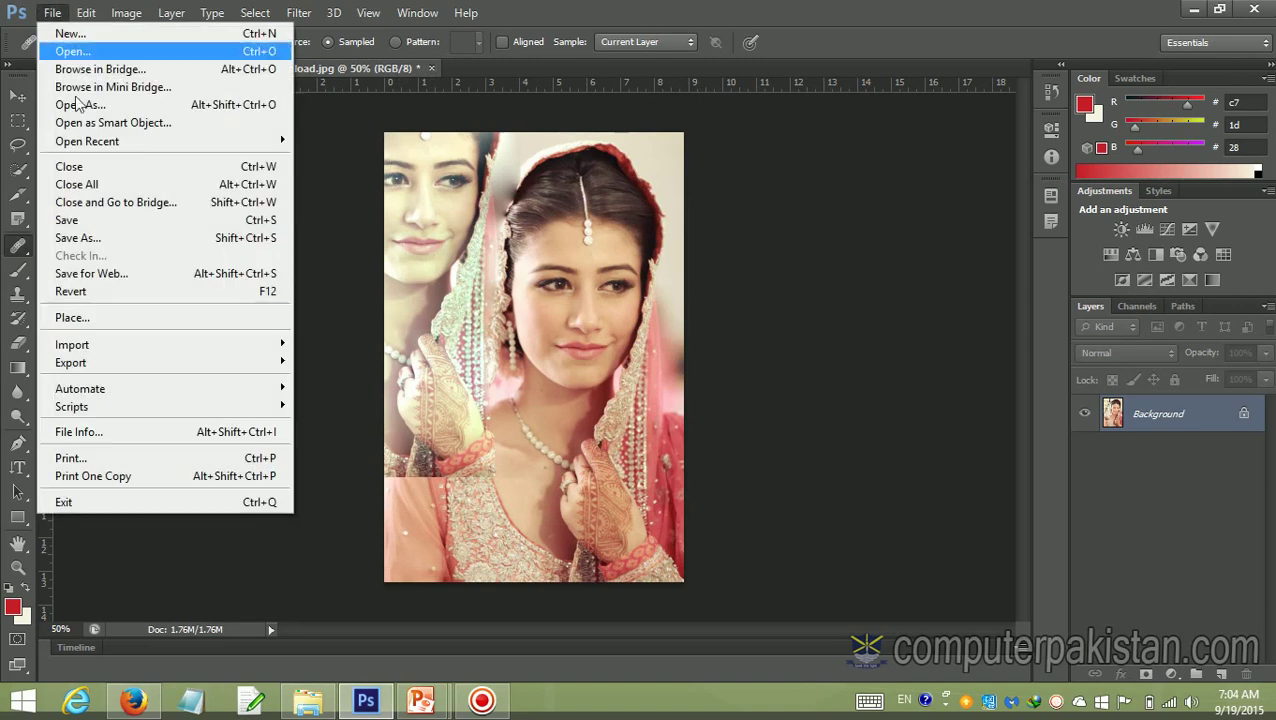
left_click(96, 240)
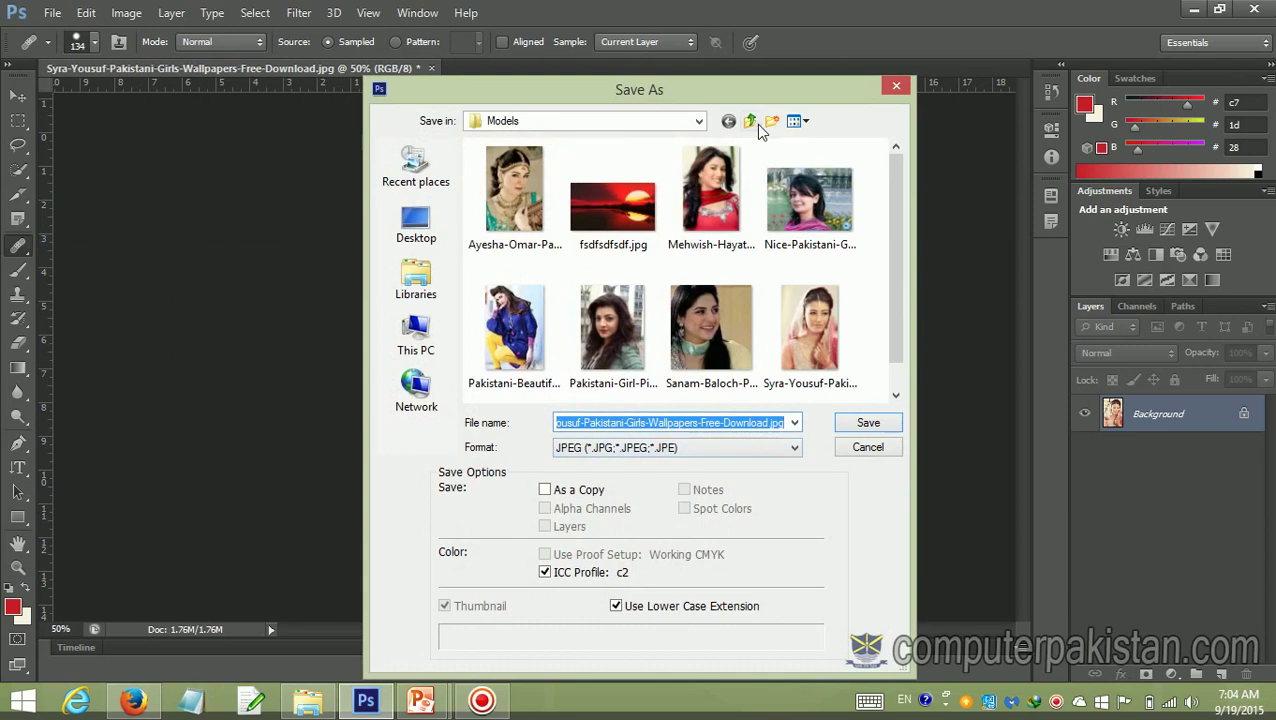
left_click(755, 124)
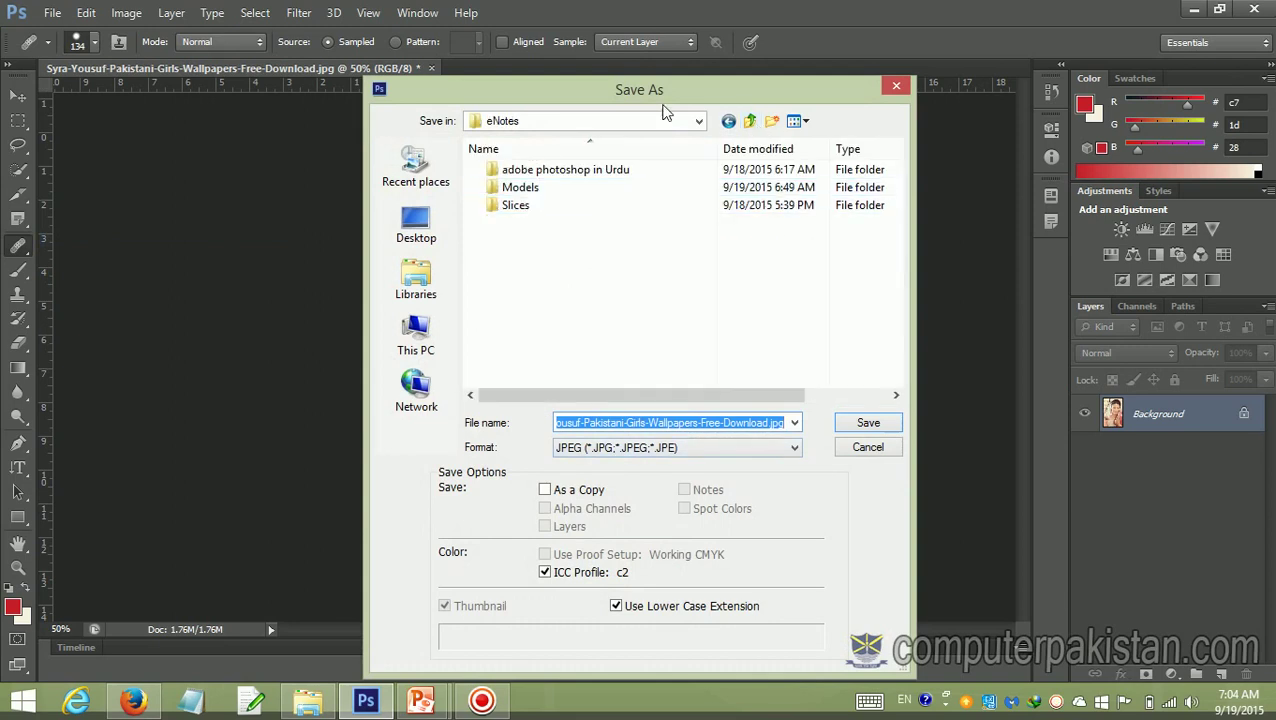
left_click(749, 122)
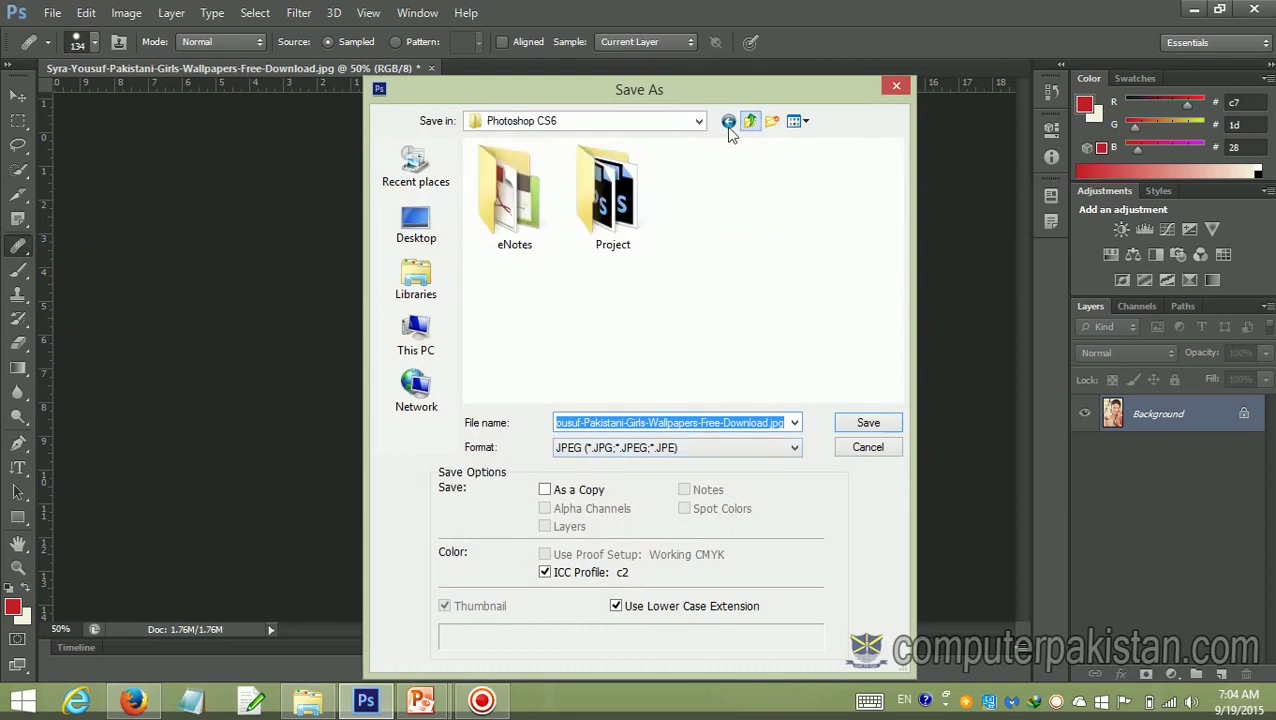
double_click(581, 208)
Save the image as '11 class' in Photoshop PSD format and close the document
left_click(628, 425)
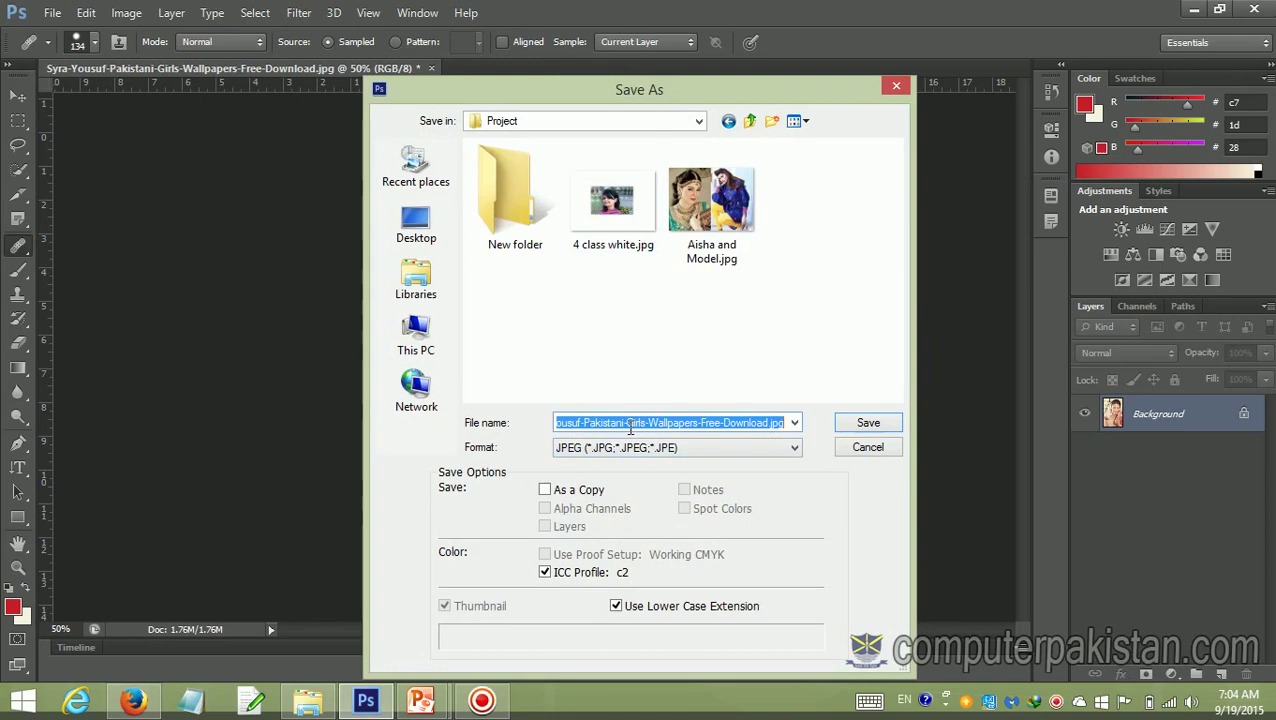
type("11 class")
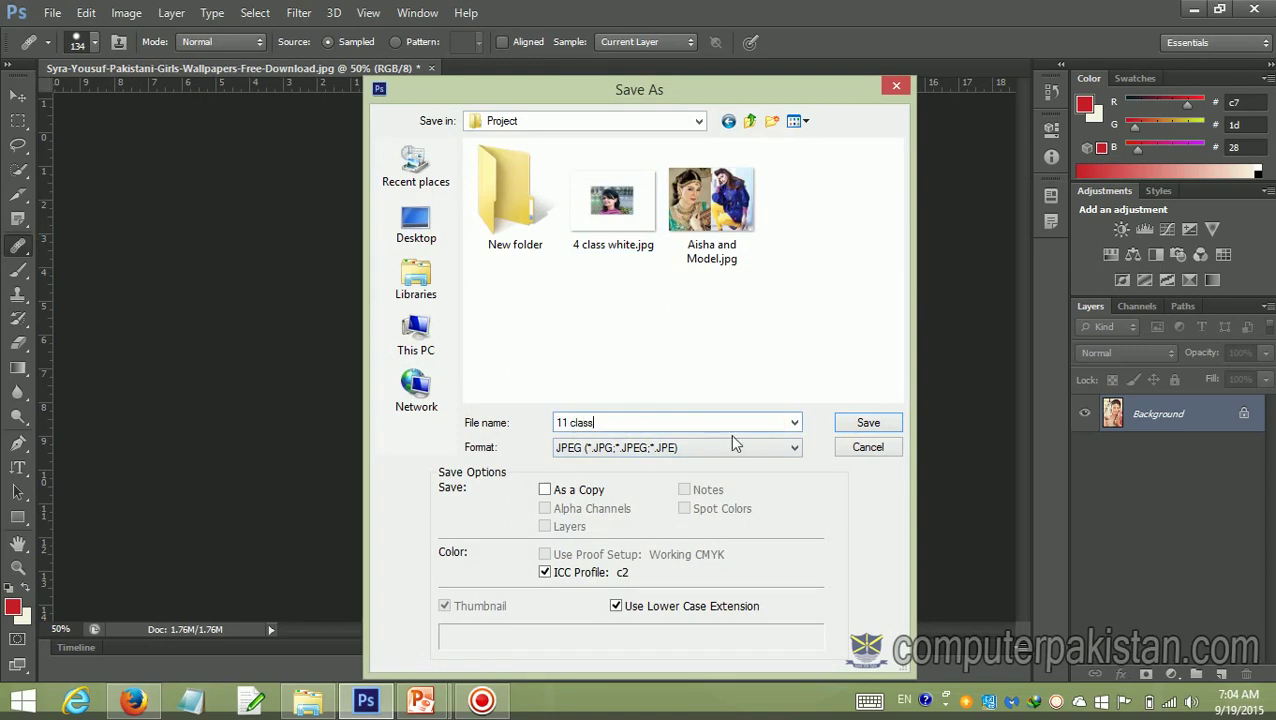
left_click(795, 448)
left_click(640, 172)
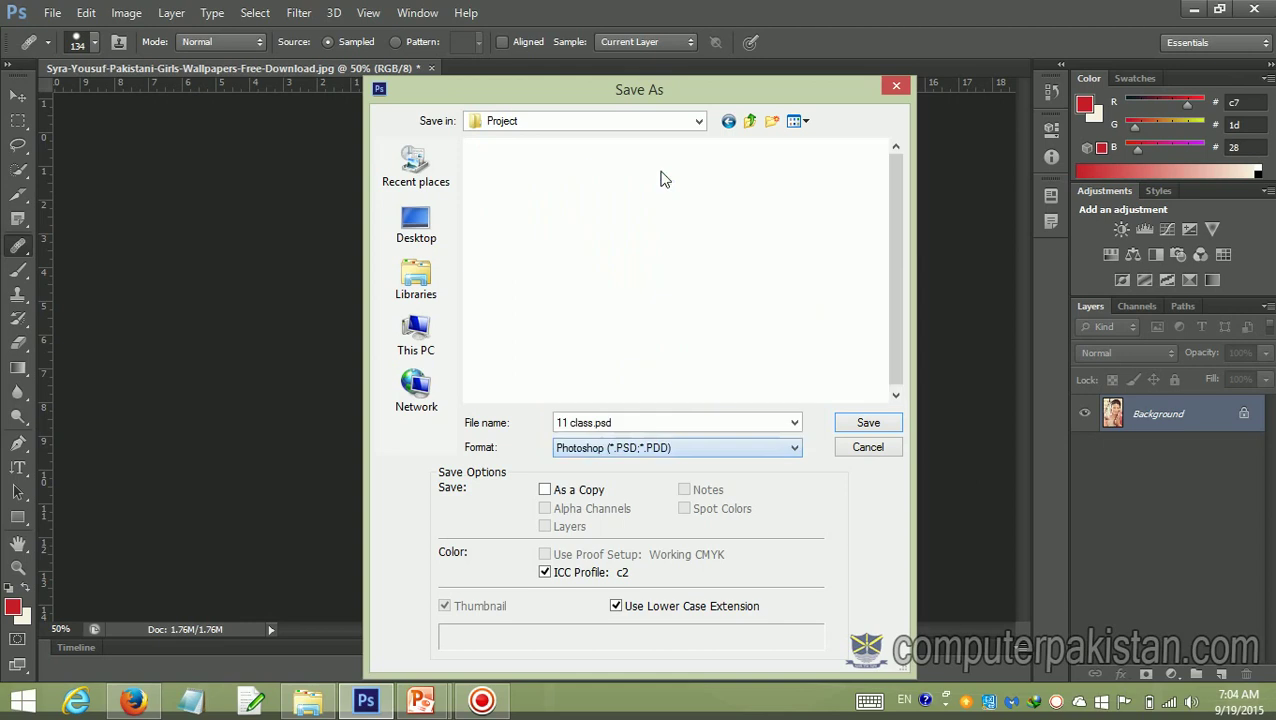
left_click(868, 424)
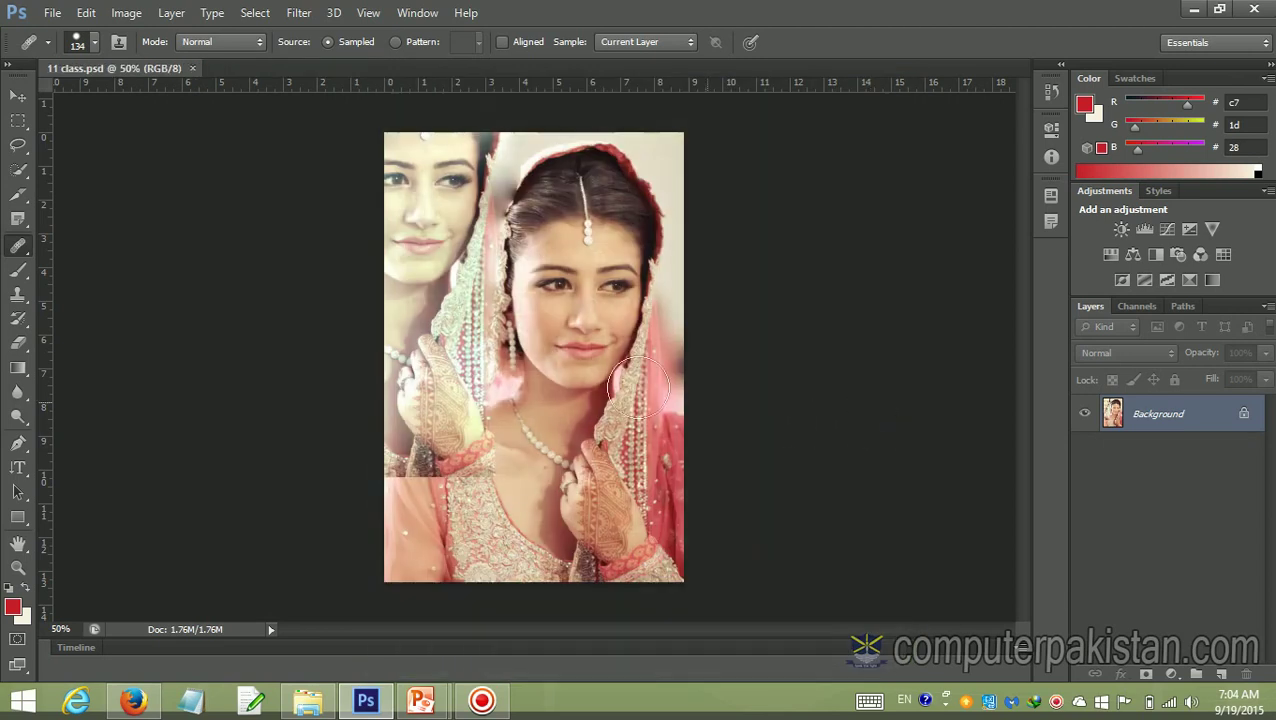
left_click(192, 68)
left_click(52, 12)
Open the red-outfit portrait from the eNotes Models folder and show the healing tools
left_click(67, 52)
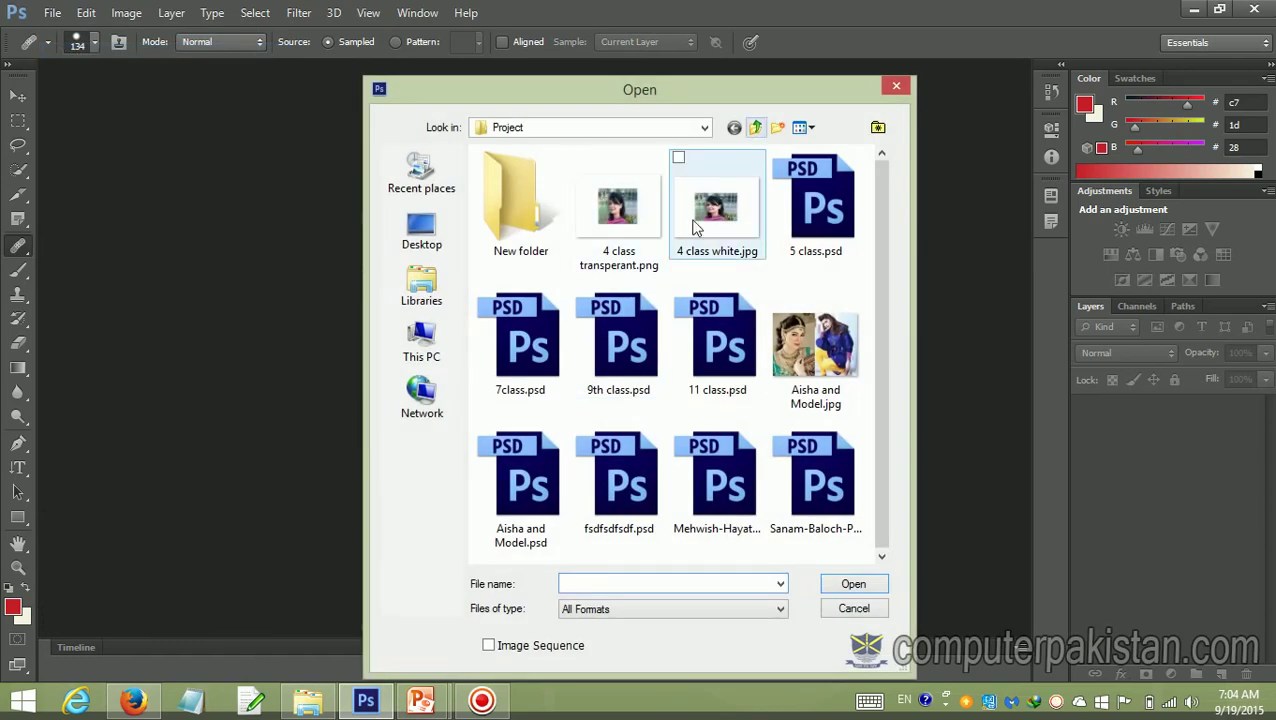
left_click(756, 128)
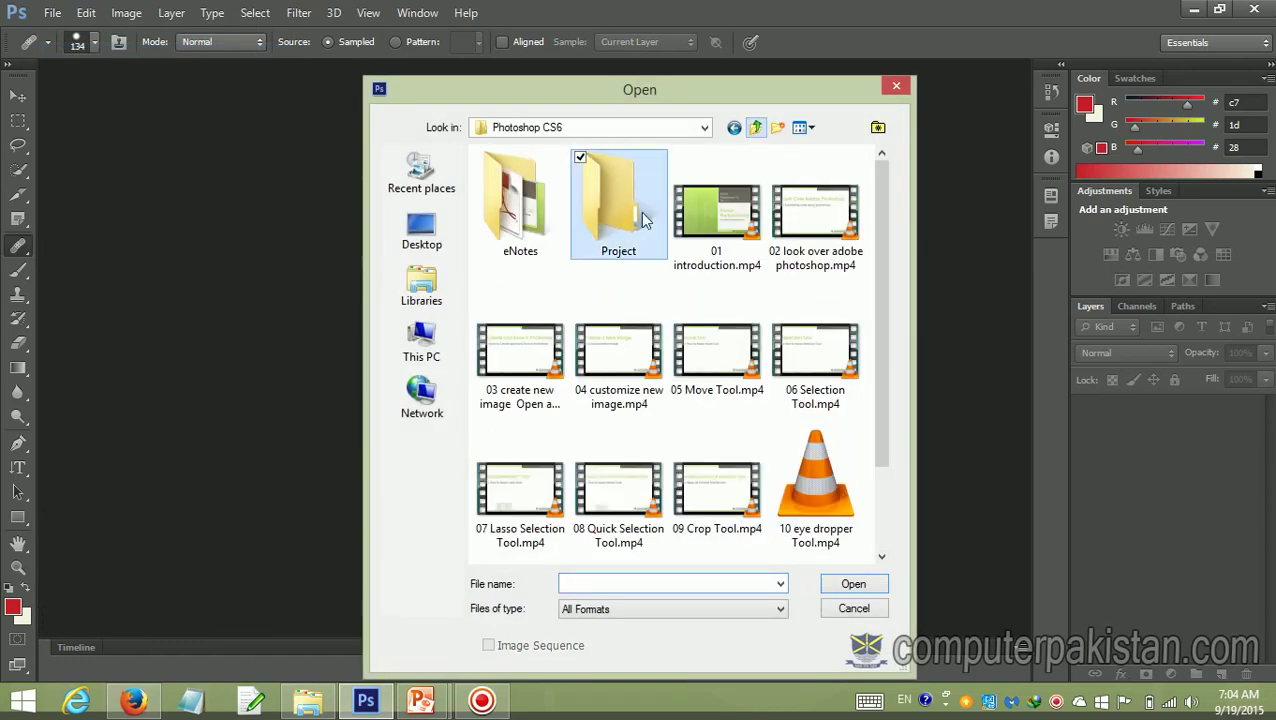
double_click(535, 225)
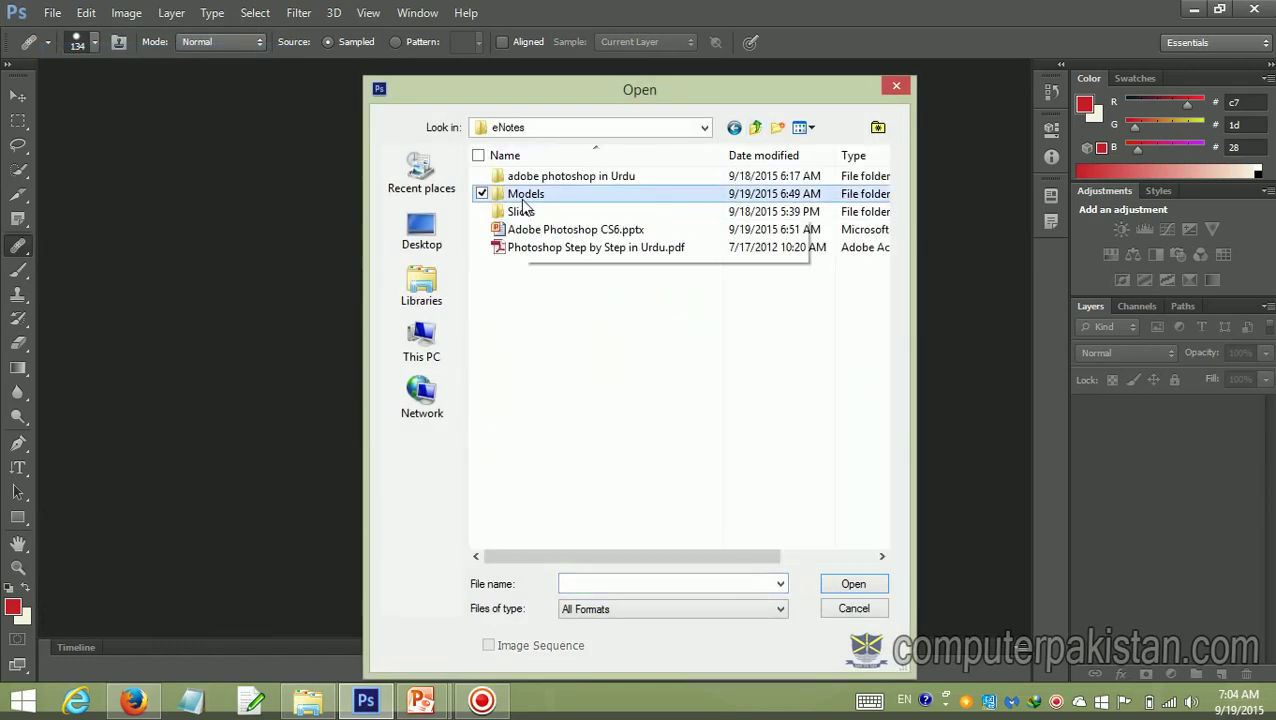
double_click(521, 198)
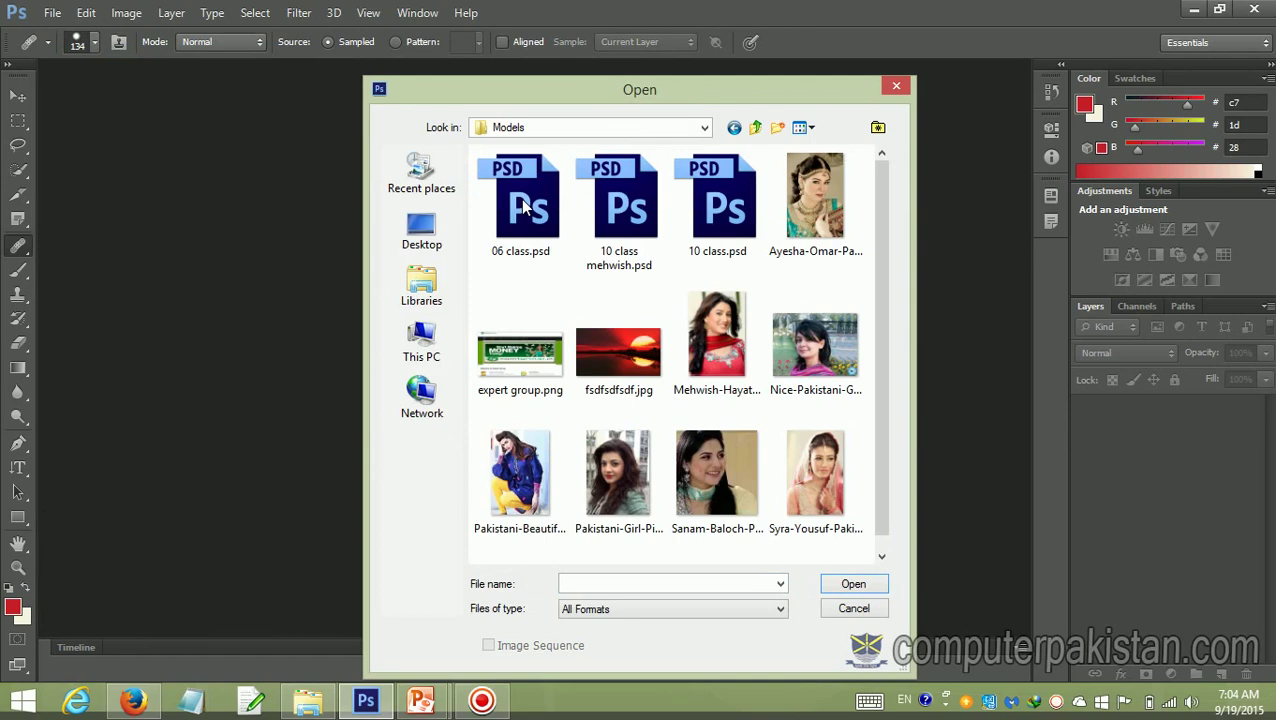
left_click(745, 370)
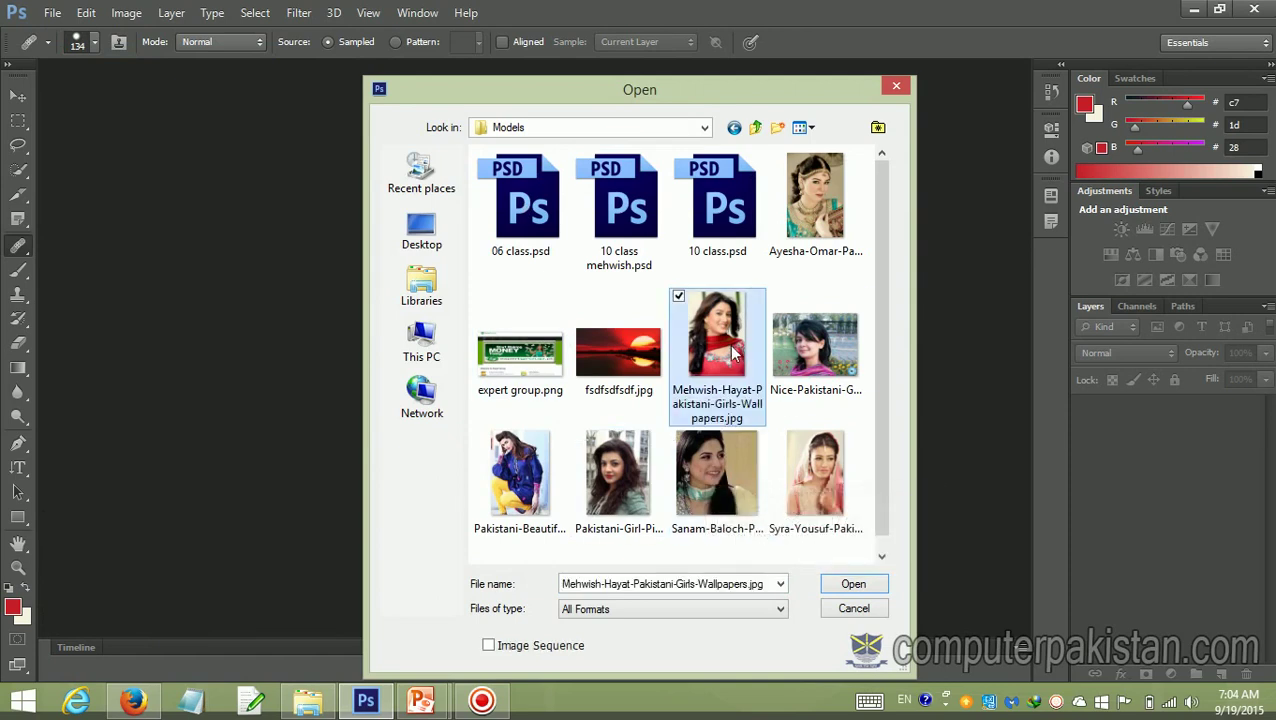
left_click(852, 585)
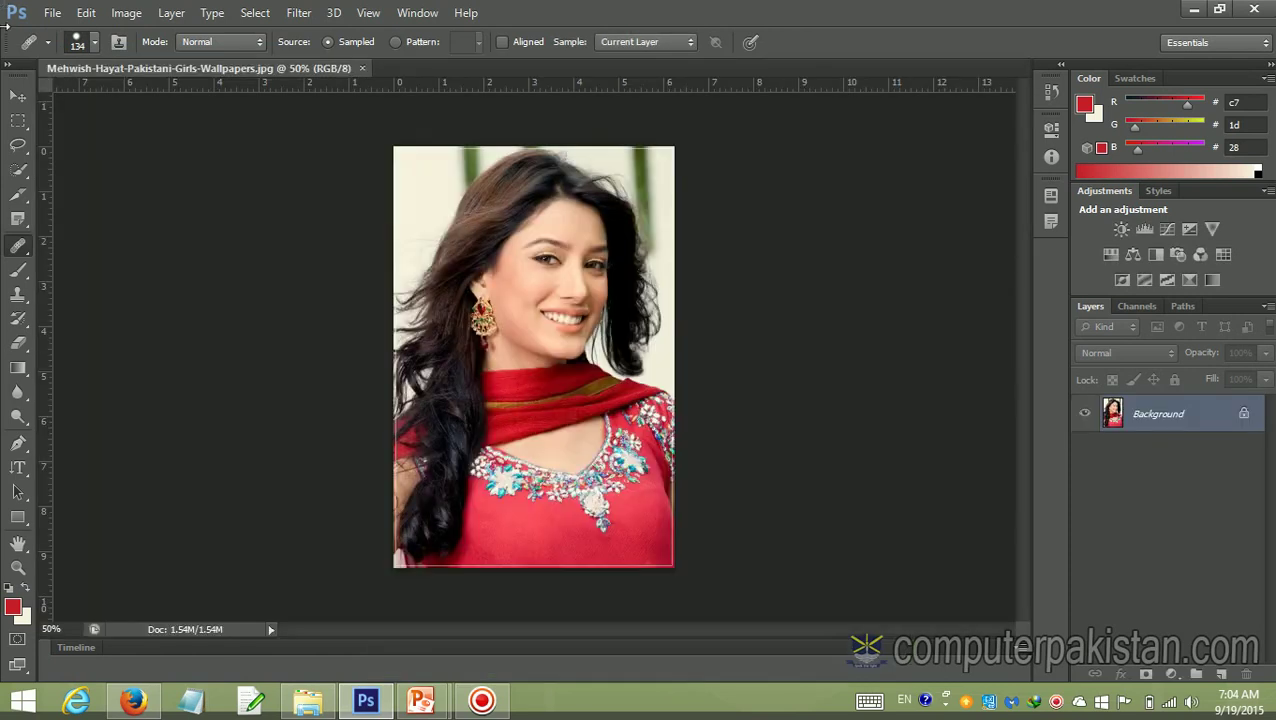
right_click(22, 245)
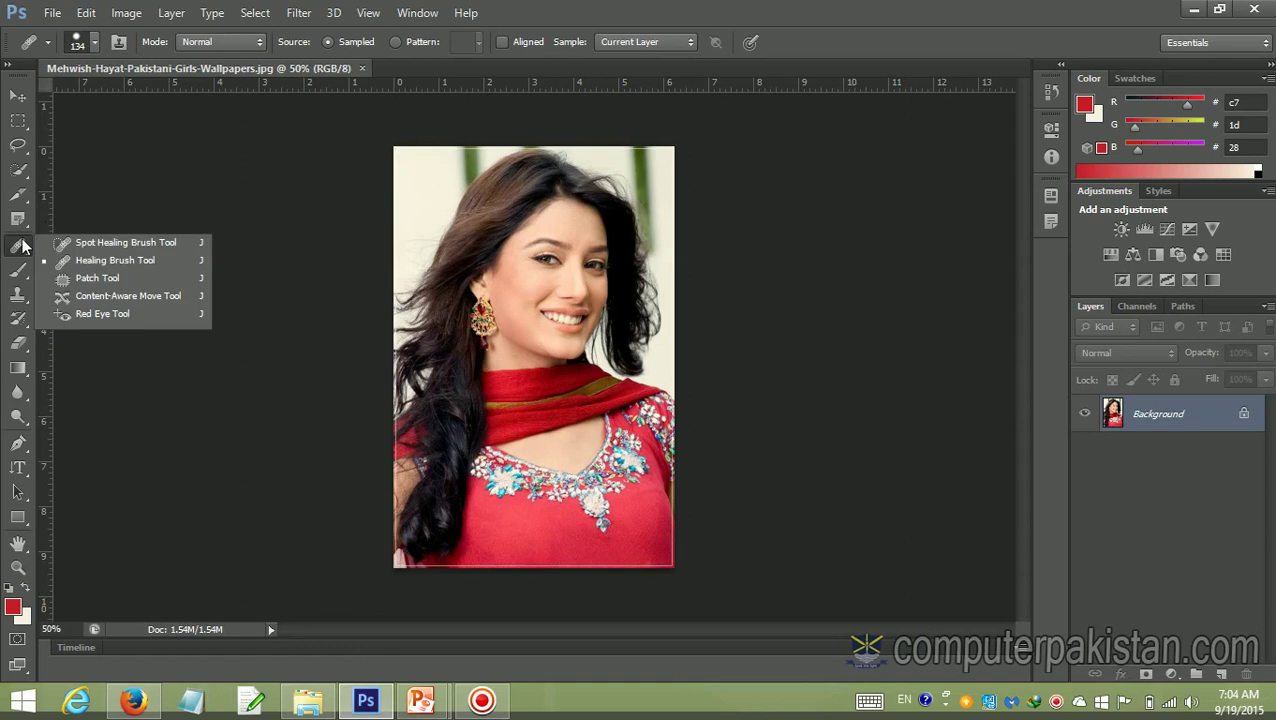
With the Patch Tool, patch a cheek spot using the red scarf as source
left_click(102, 278)
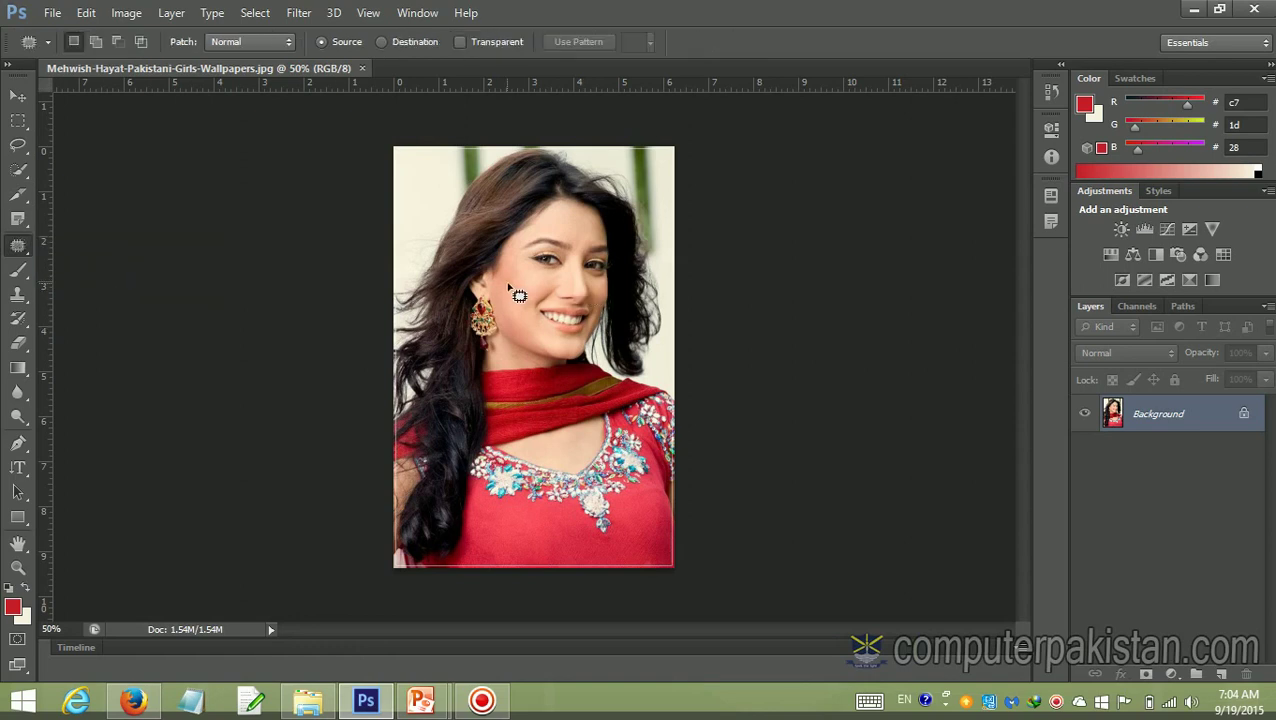
left_click_drag(517, 289, 518, 289)
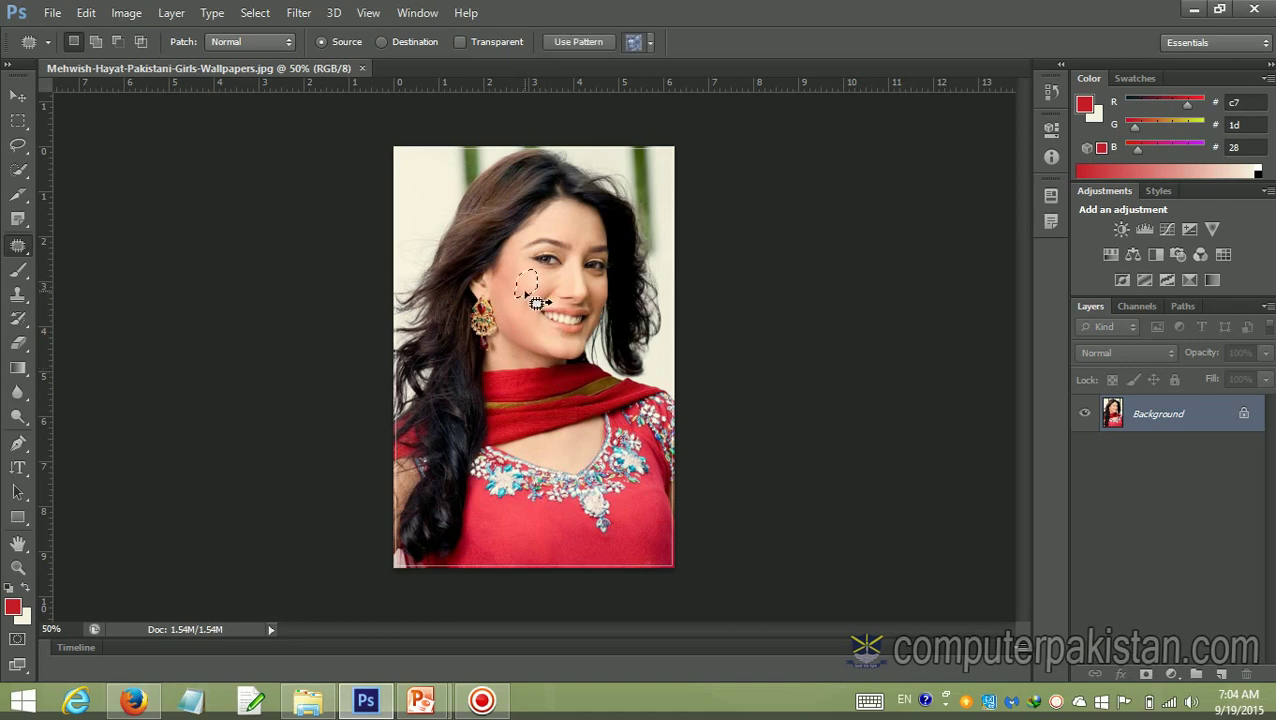
mouse_move(537, 302)
left_mouse_down()
mouse_move(507, 443)
mouse_move(521, 403)
left_mouse_up()
left_click_drag(515, 398, 535, 350)
Switch Patch to Destination and copy the cheek selection onto the scarf and embroidered top
left_click(380, 42)
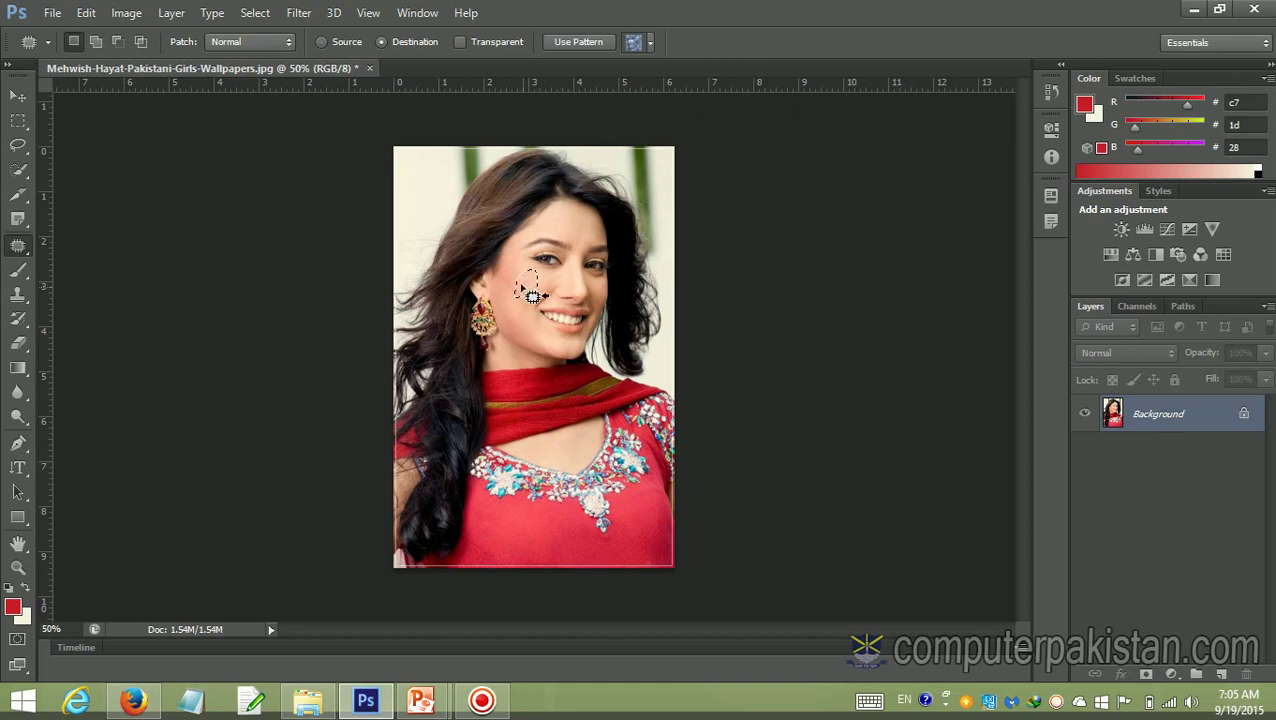
mouse_move(522, 288)
left_mouse_down()
mouse_move(493, 402)
mouse_move(522, 288)
mouse_move(520, 424)
left_mouse_up()
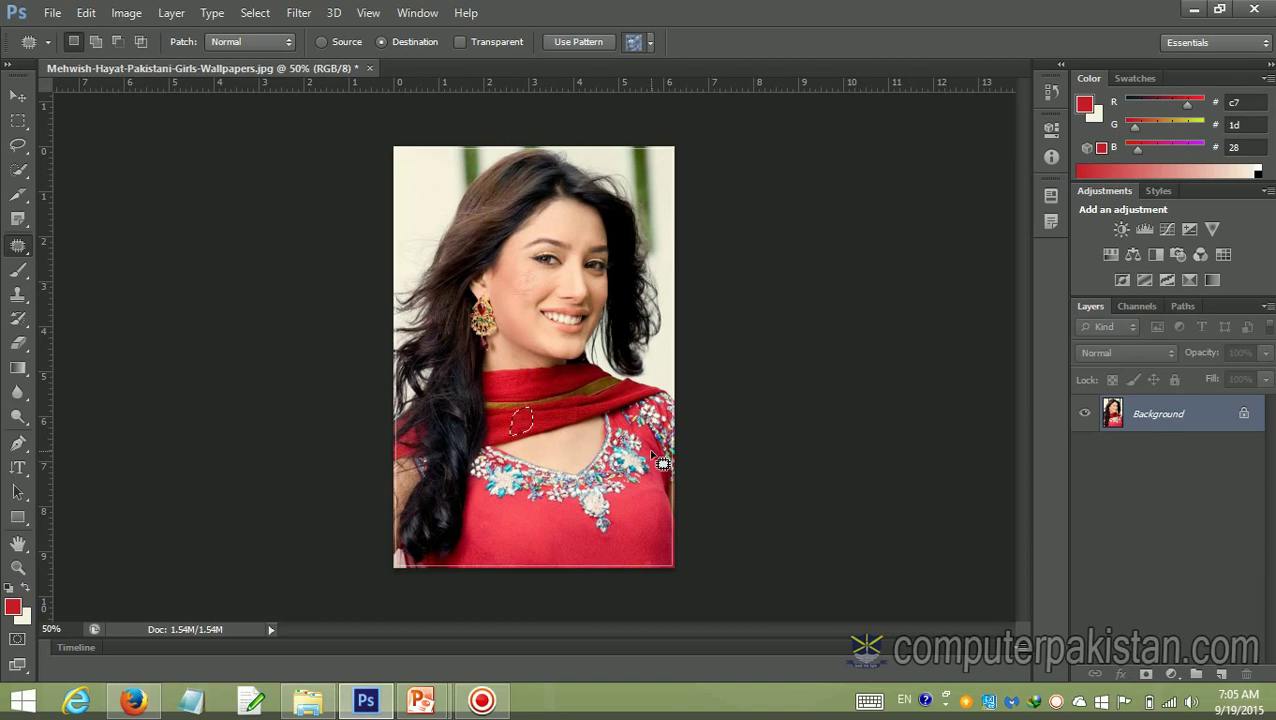
left_click_drag(521, 440, 524, 562)
key("ctrl+d")
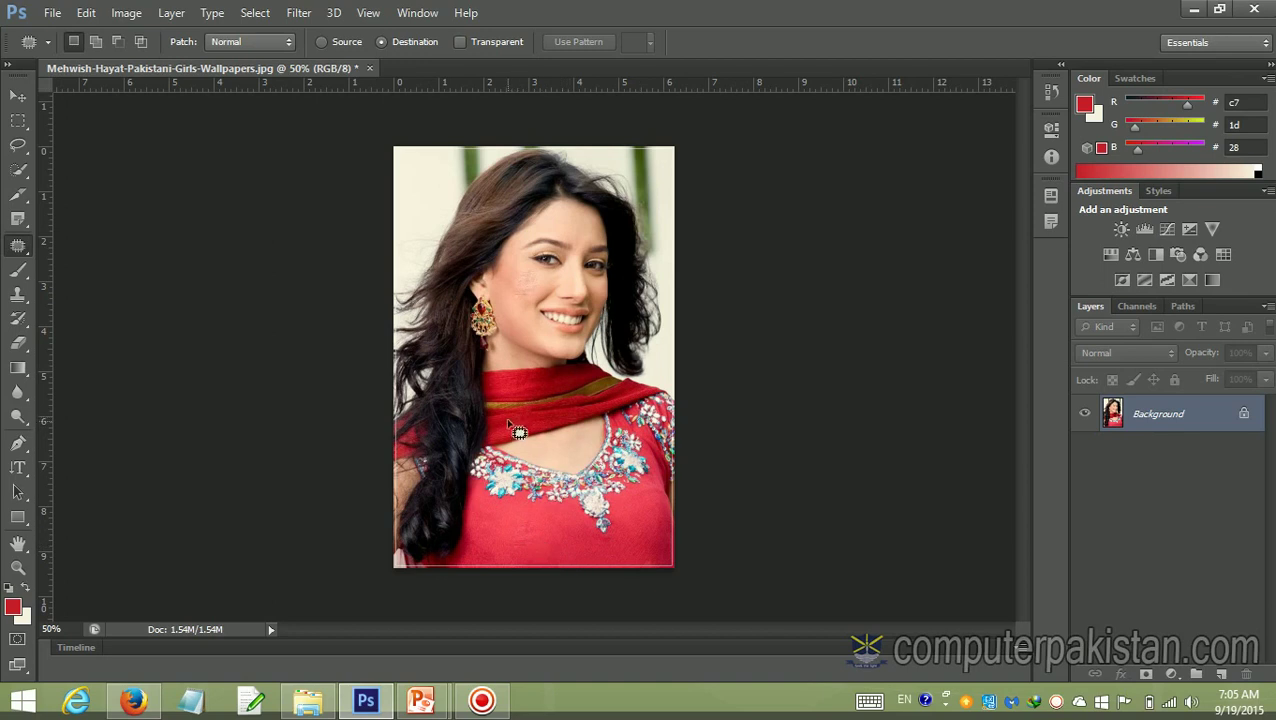
Copy pieces of the red scarf onto the cheek, deselecting after each patch
left_click_drag(518, 431, 524, 266)
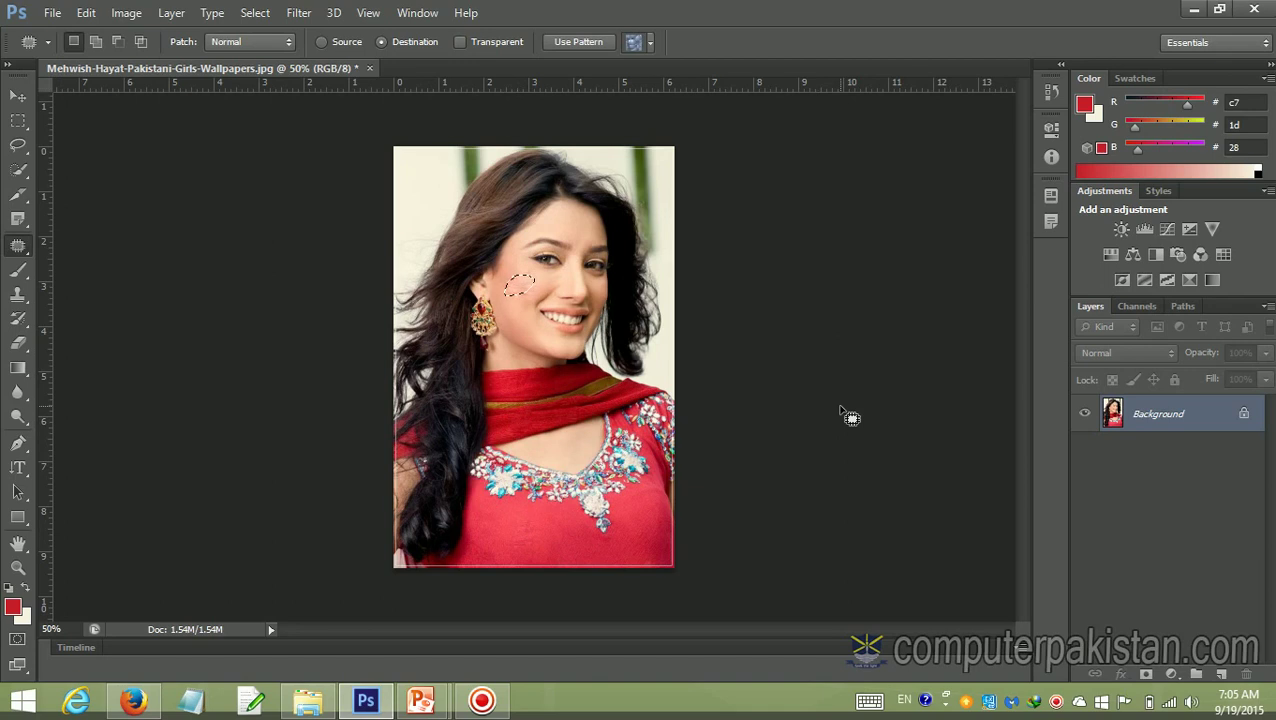
key("ctrl+d")
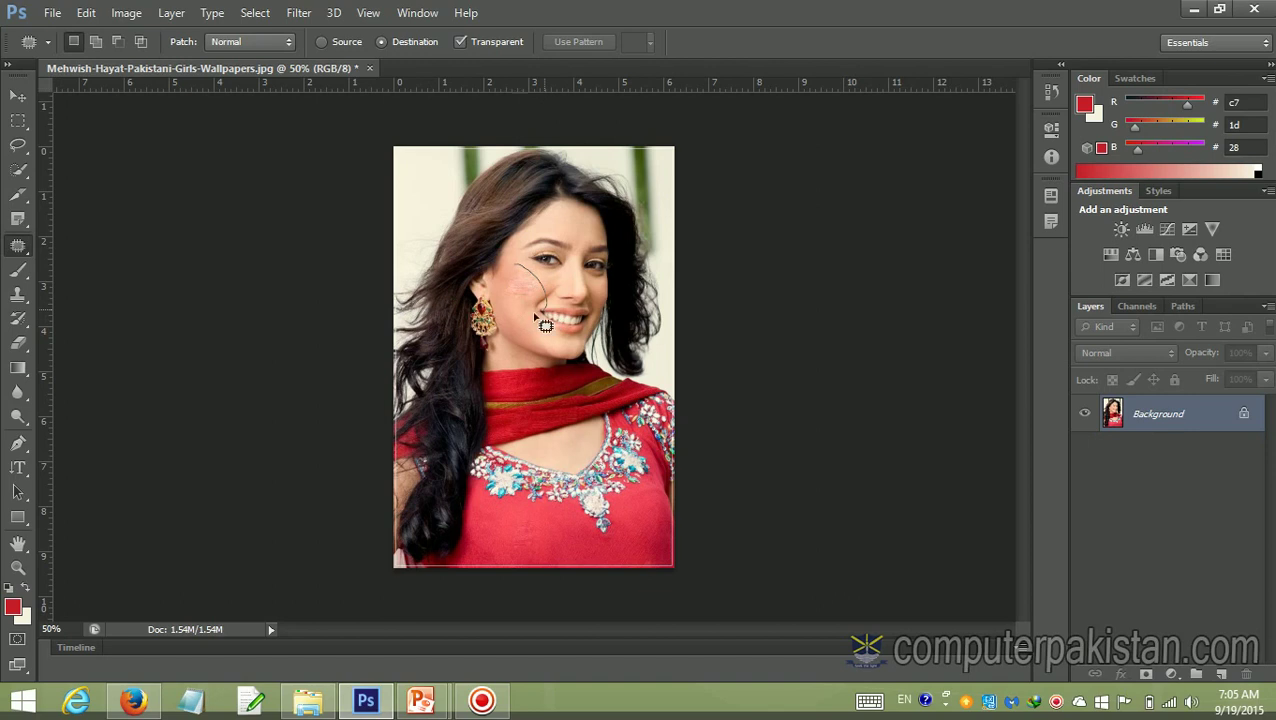
mouse_move(520, 266)
left_mouse_down()
mouse_move(532, 284)
mouse_move(510, 549)
left_mouse_up()
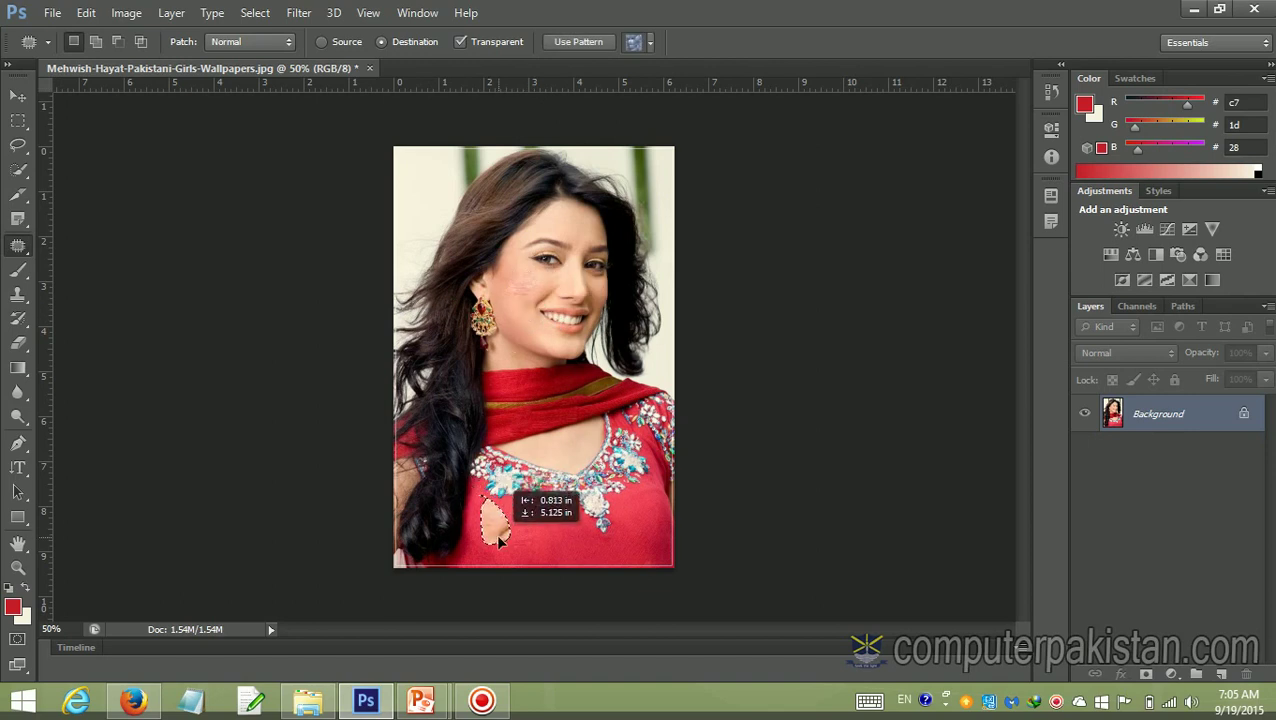
key("ctrl+d")
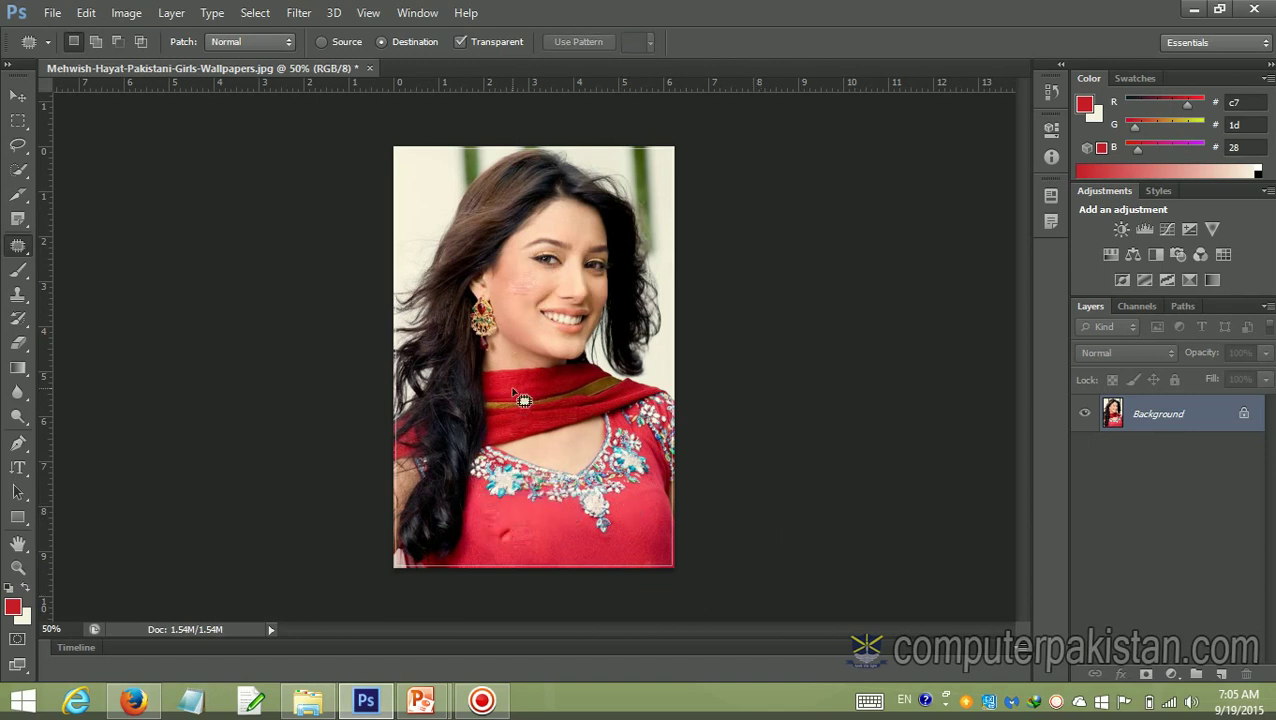
left_click_drag(565, 399, 530, 297)
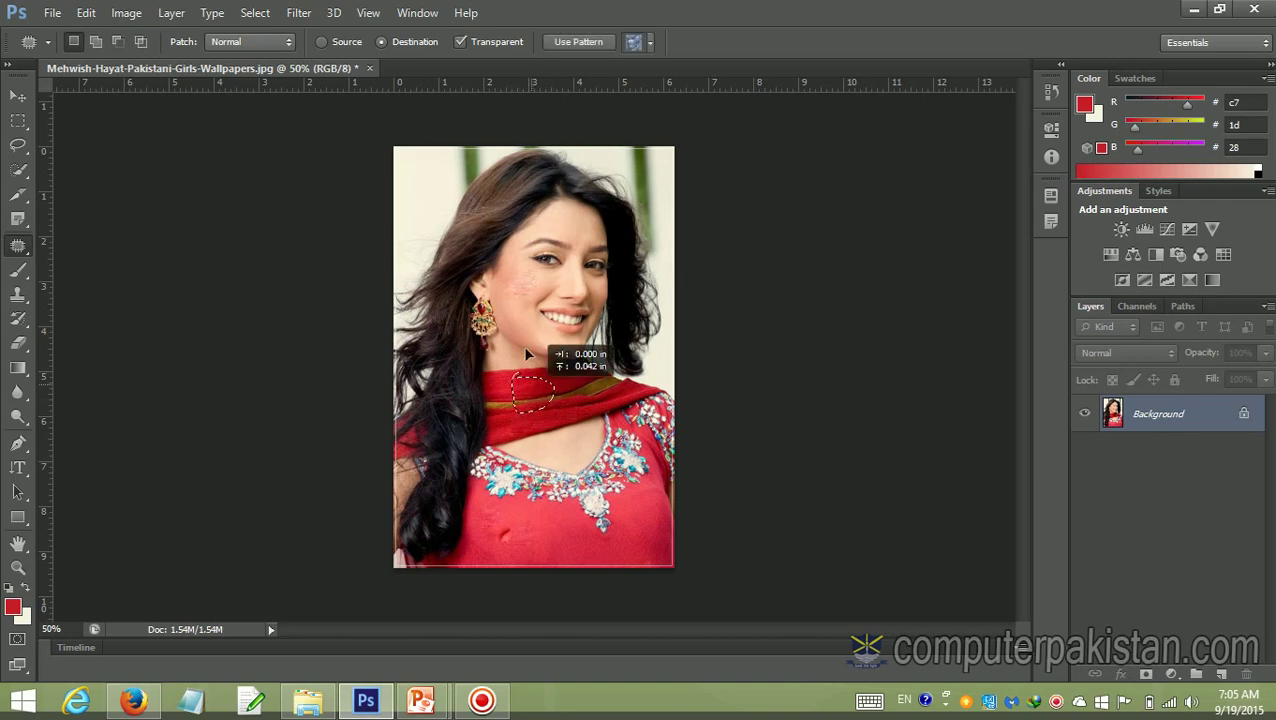
key("ctrl+d")
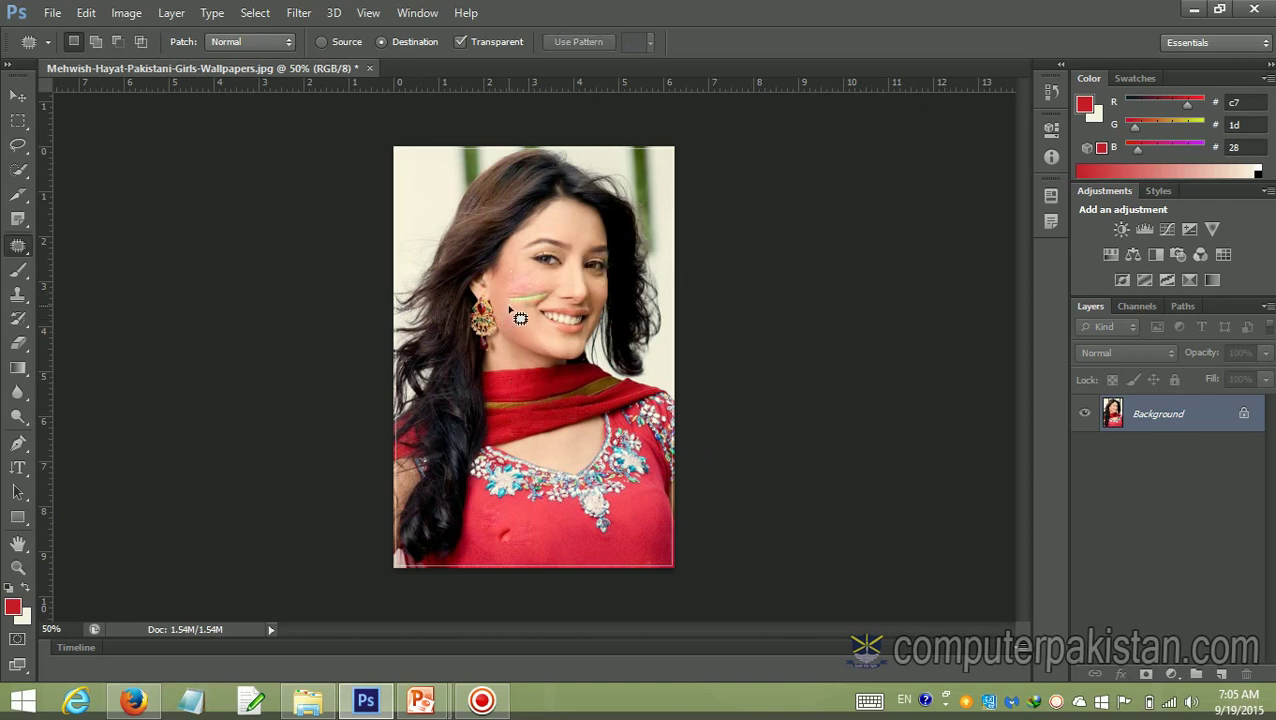
Set Patch to Content-Aware with Very Strict adaptation, outlining a scarf area near the neck
left_click(288, 45)
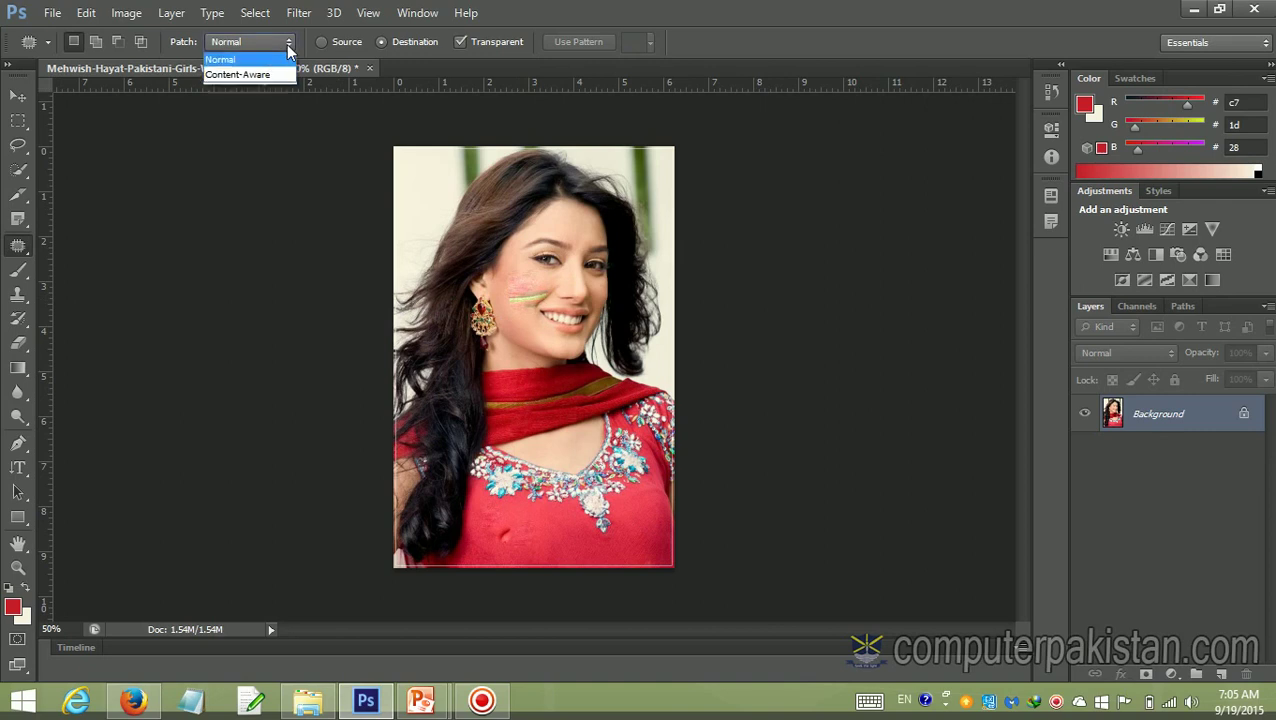
left_click(237, 76)
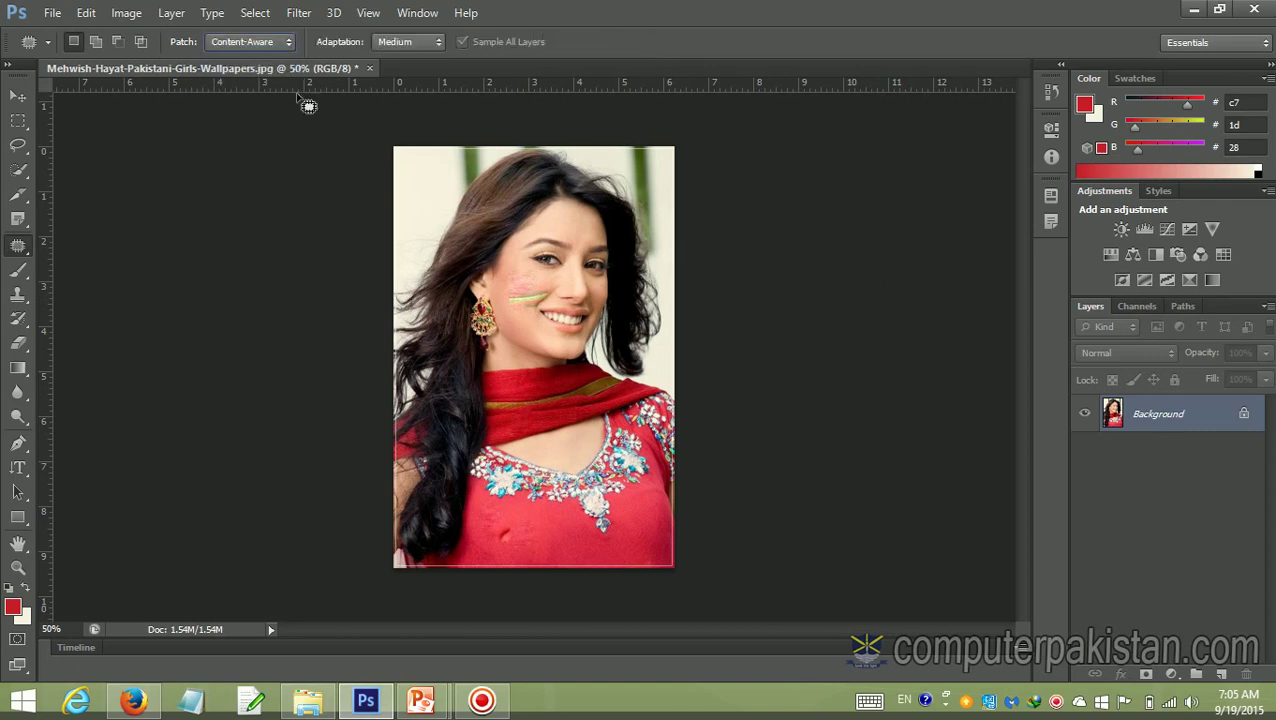
left_click_drag(482, 444, 522, 289)
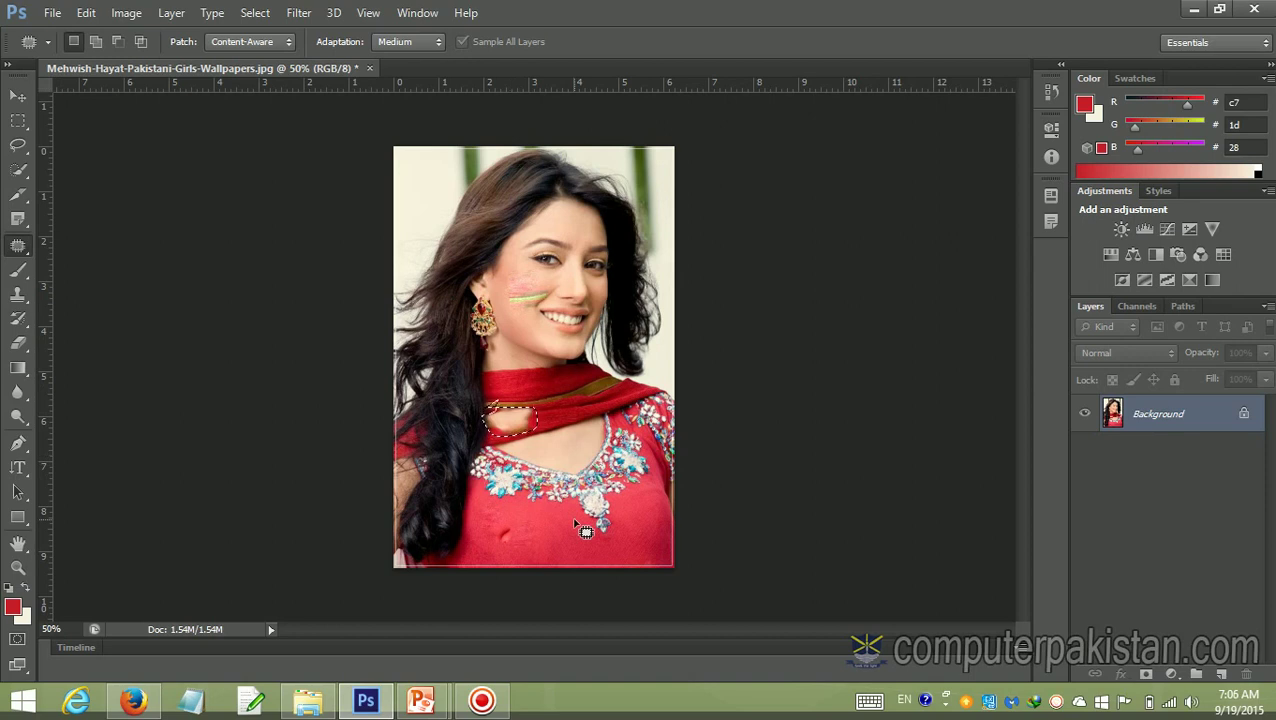
left_click(438, 41)
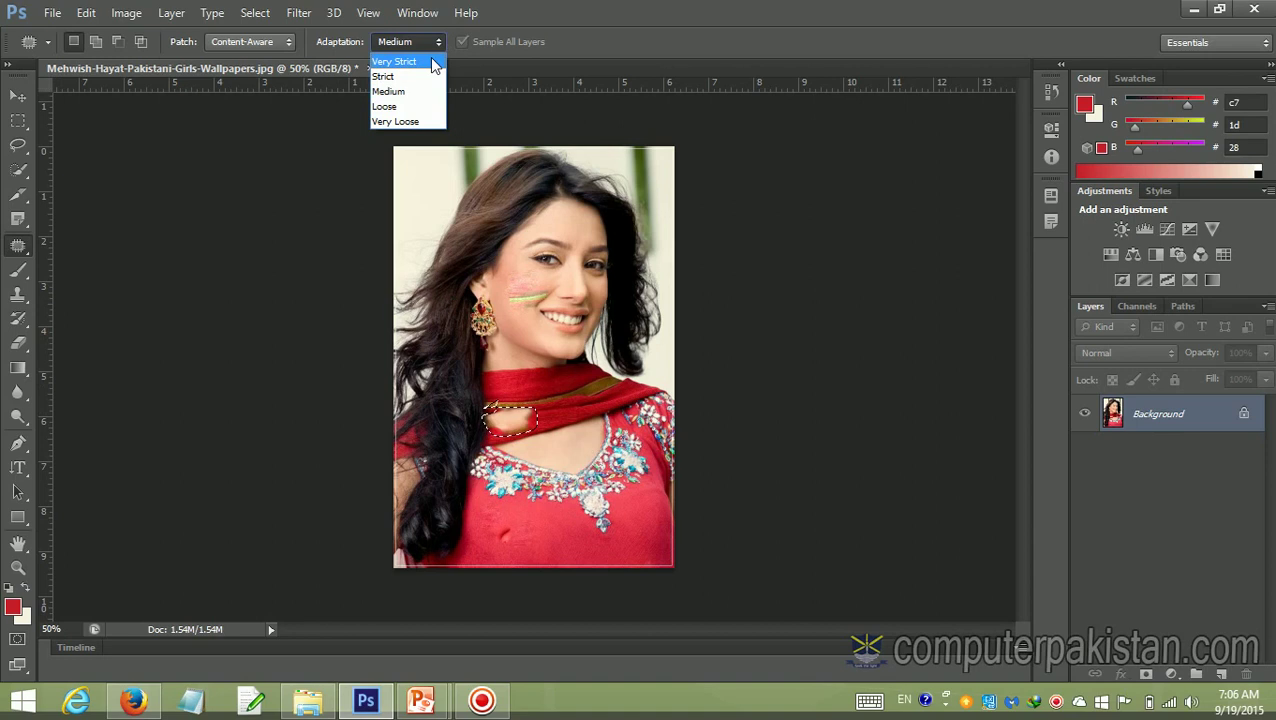
left_click(433, 61)
Patch scarf and lower shirt areas, then step back to remove the cheek streaks
left_click_drag(548, 412, 562, 410)
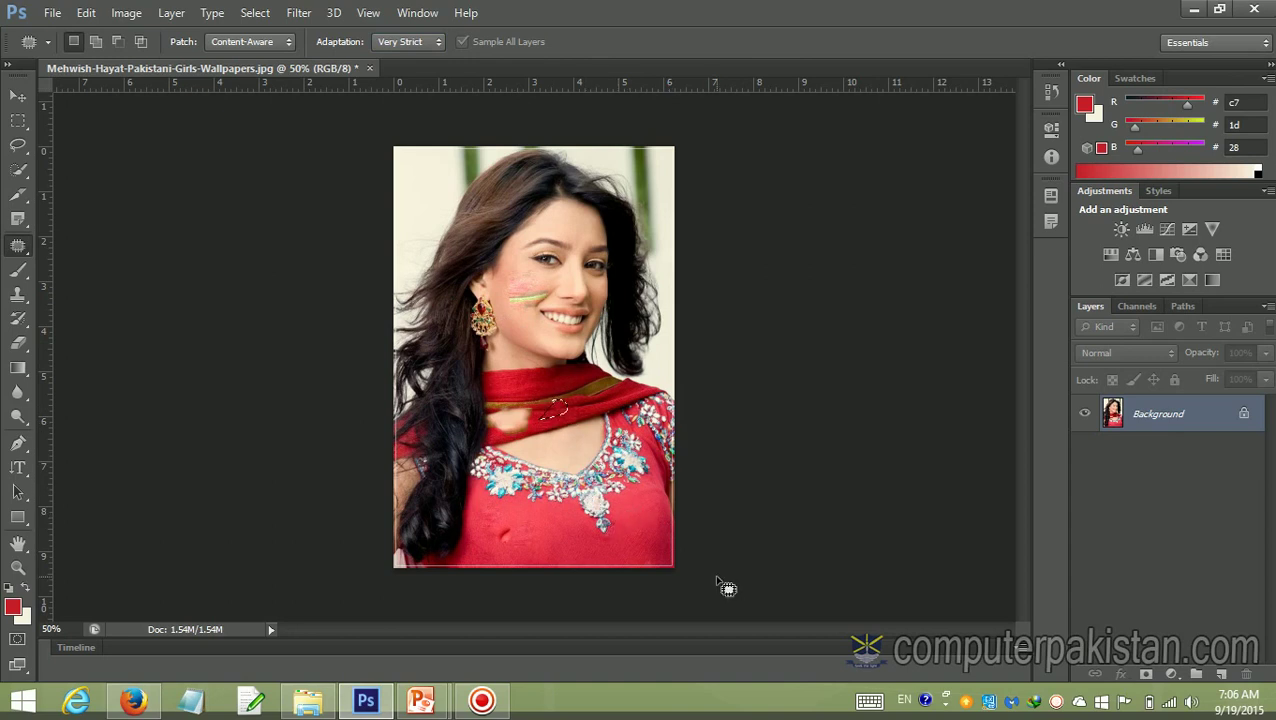
mouse_move(555, 530)
left_mouse_down()
mouse_move(612, 565)
mouse_move(551, 538)
mouse_move(558, 390)
left_mouse_up()
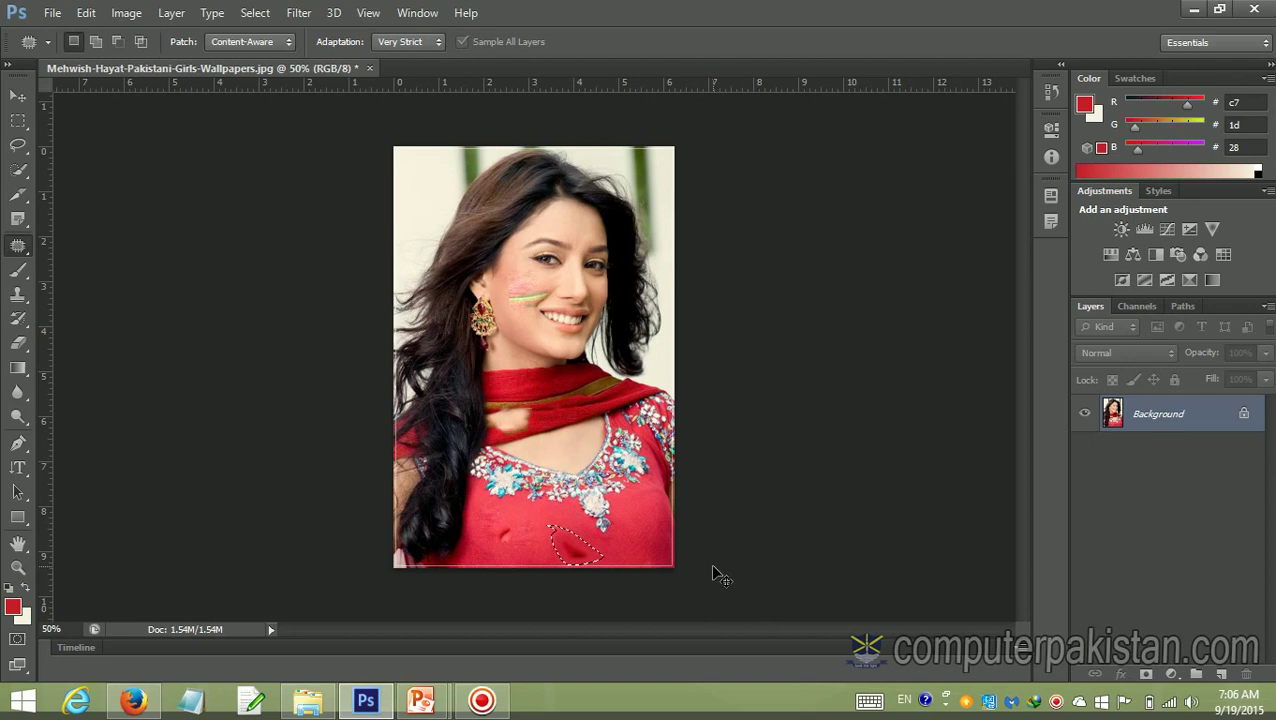
key("ctrl+alt+z")
key("ctrl+alt+z")
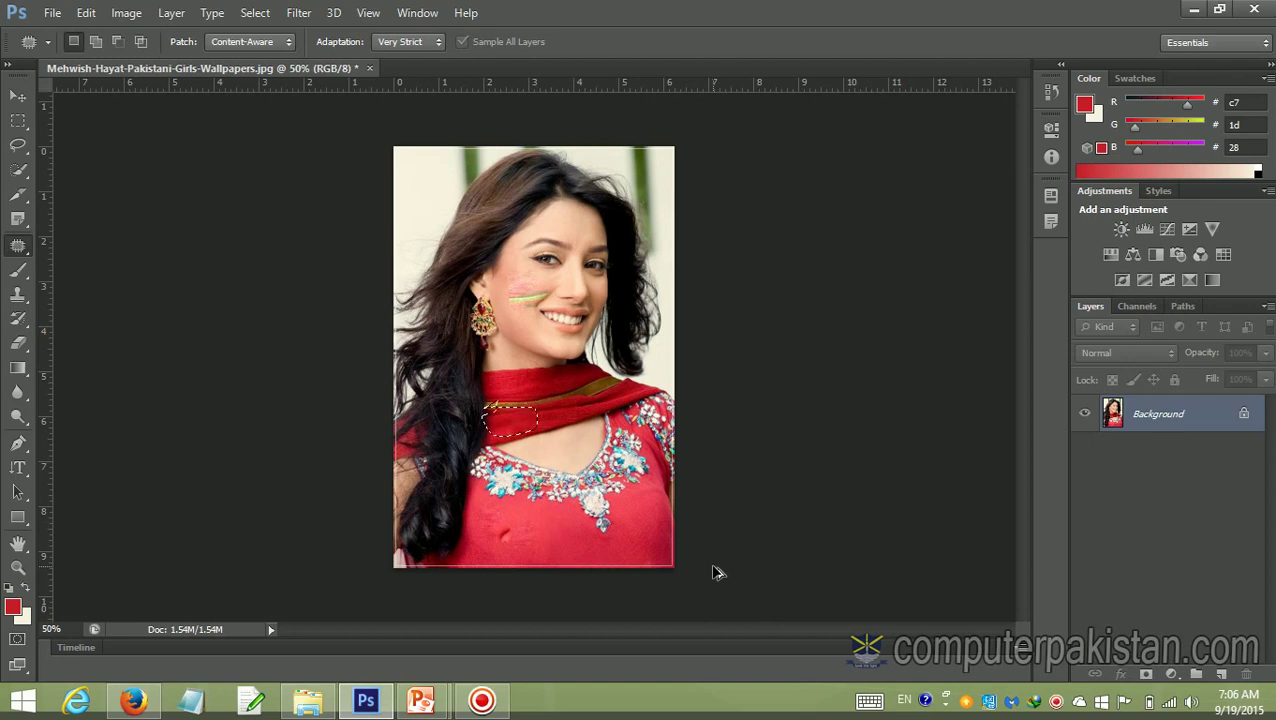
key("ctrl+alt+z")
key("ctrl+alt+z")
key("ctrl+alt+z")
key("ctrl+alt+z")
key("ctrl+alt+z")
key("ctrl+alt+z")
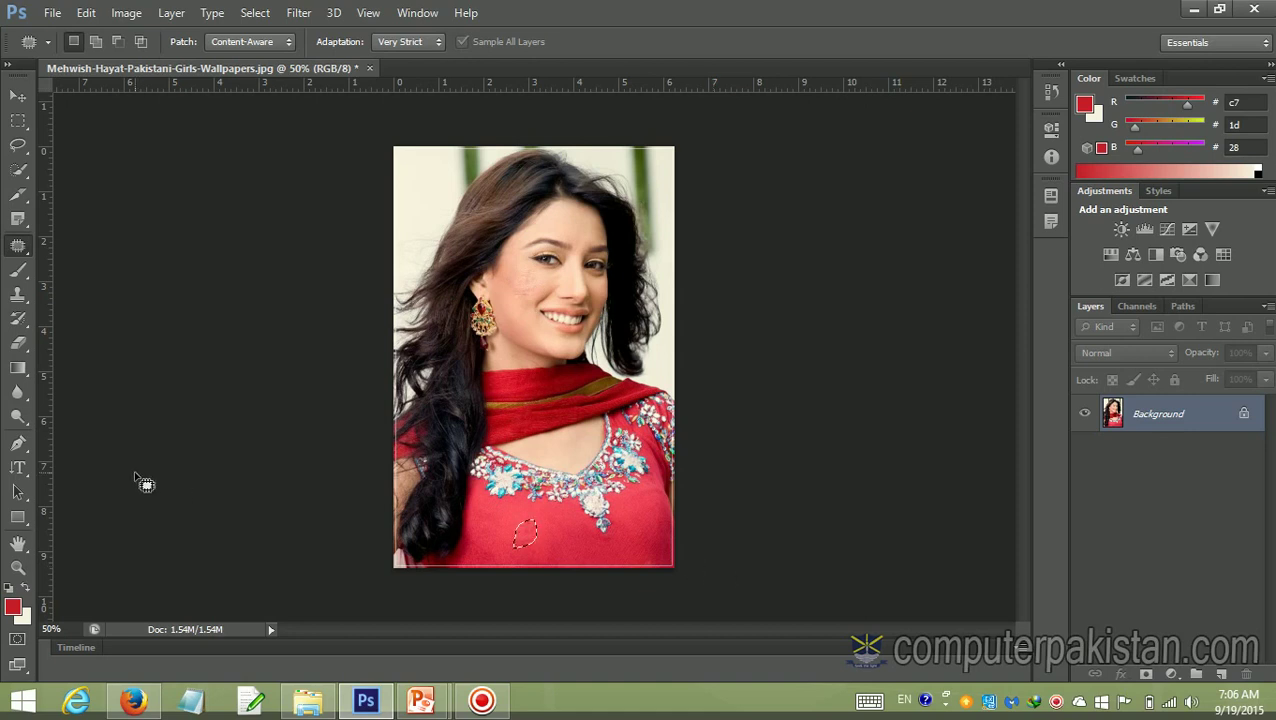
Return Patch to Normal mode and set up the Brush tool at 145 px
left_click(278, 46)
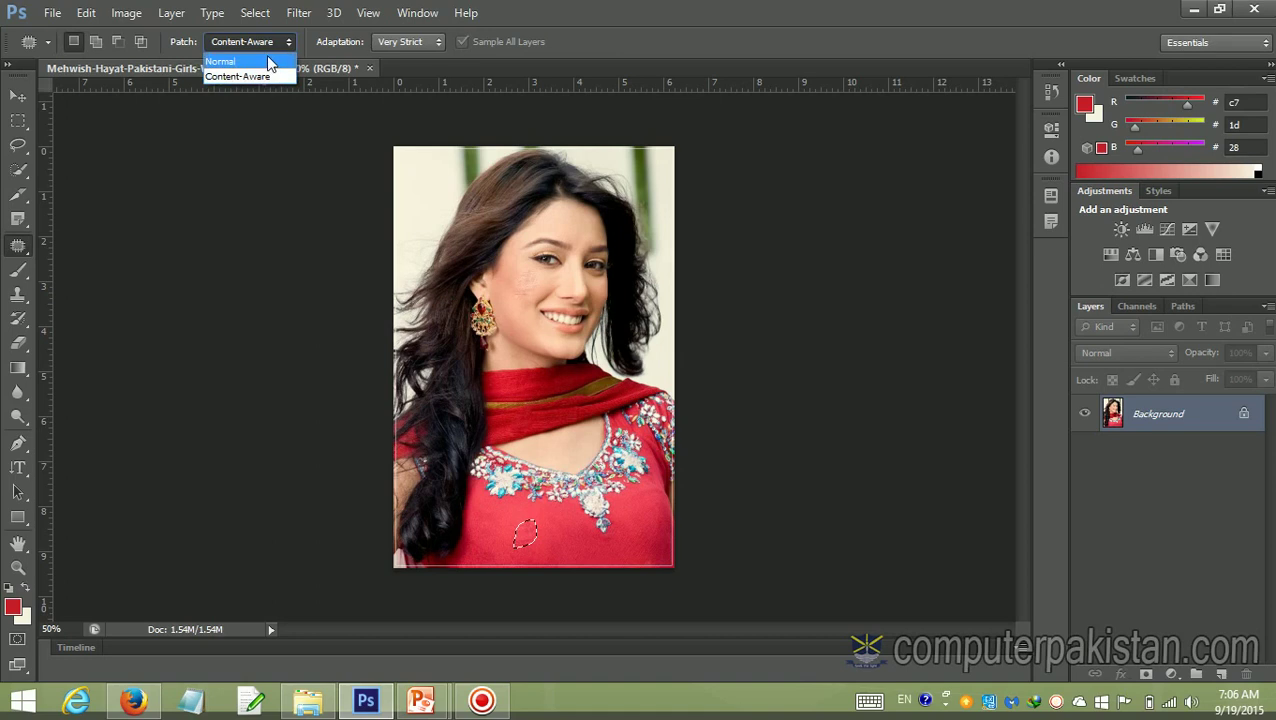
left_click(266, 55)
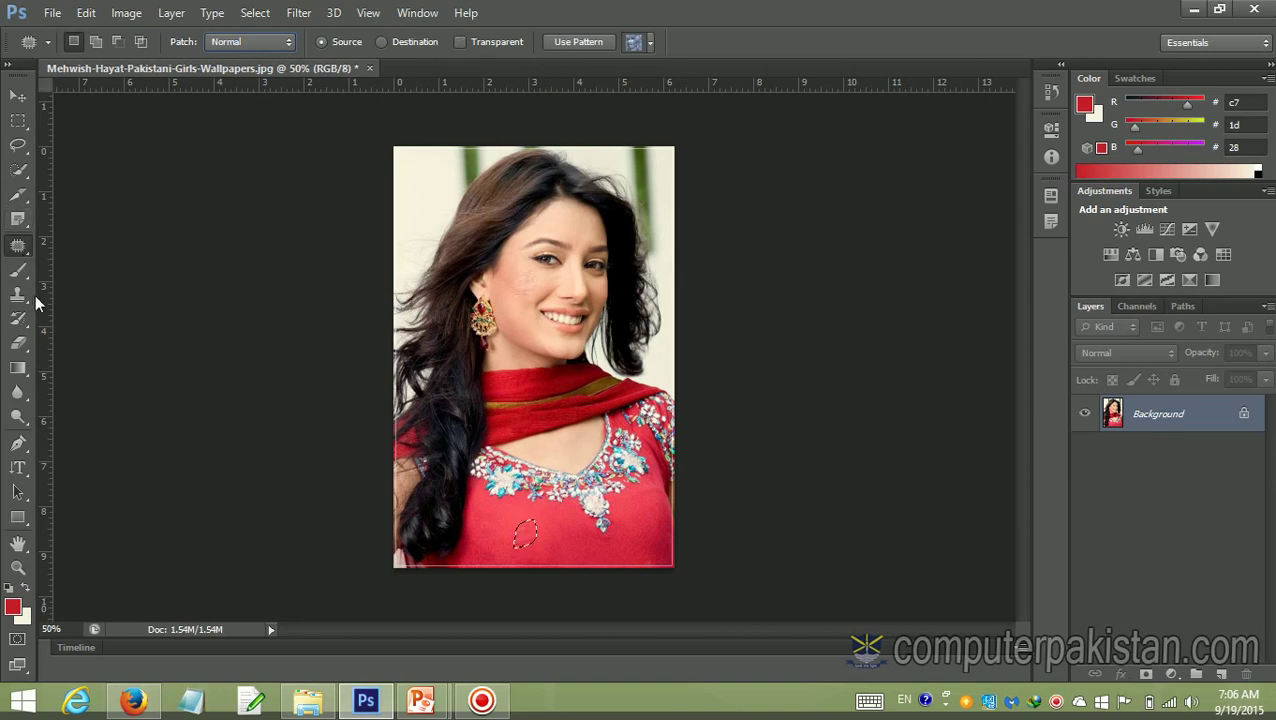
left_click(19, 270)
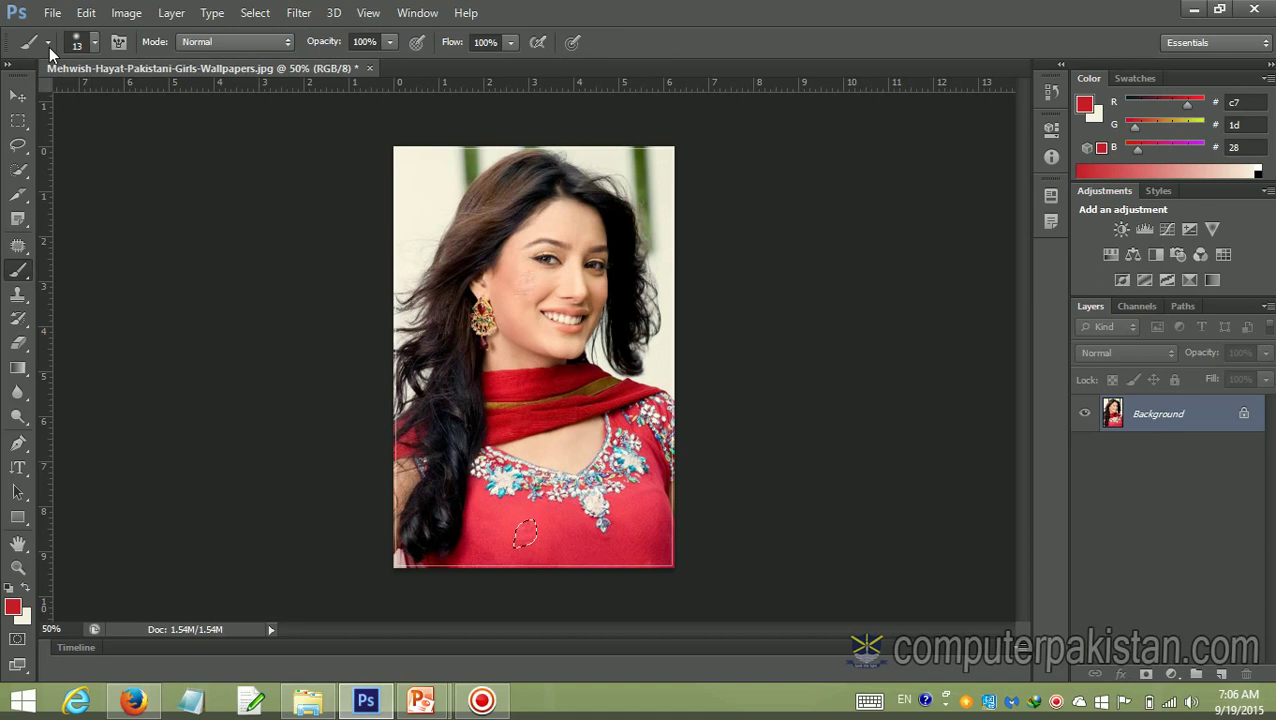
left_click(94, 45)
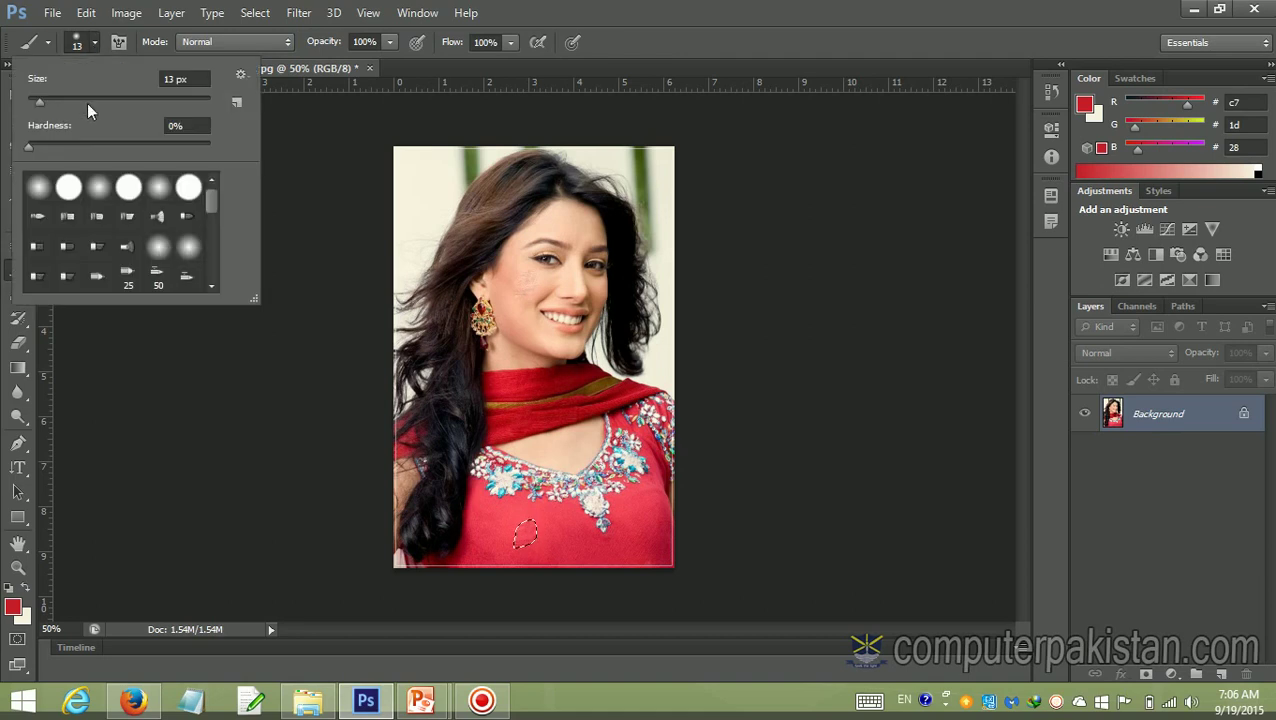
left_click_drag(40, 101, 139, 101)
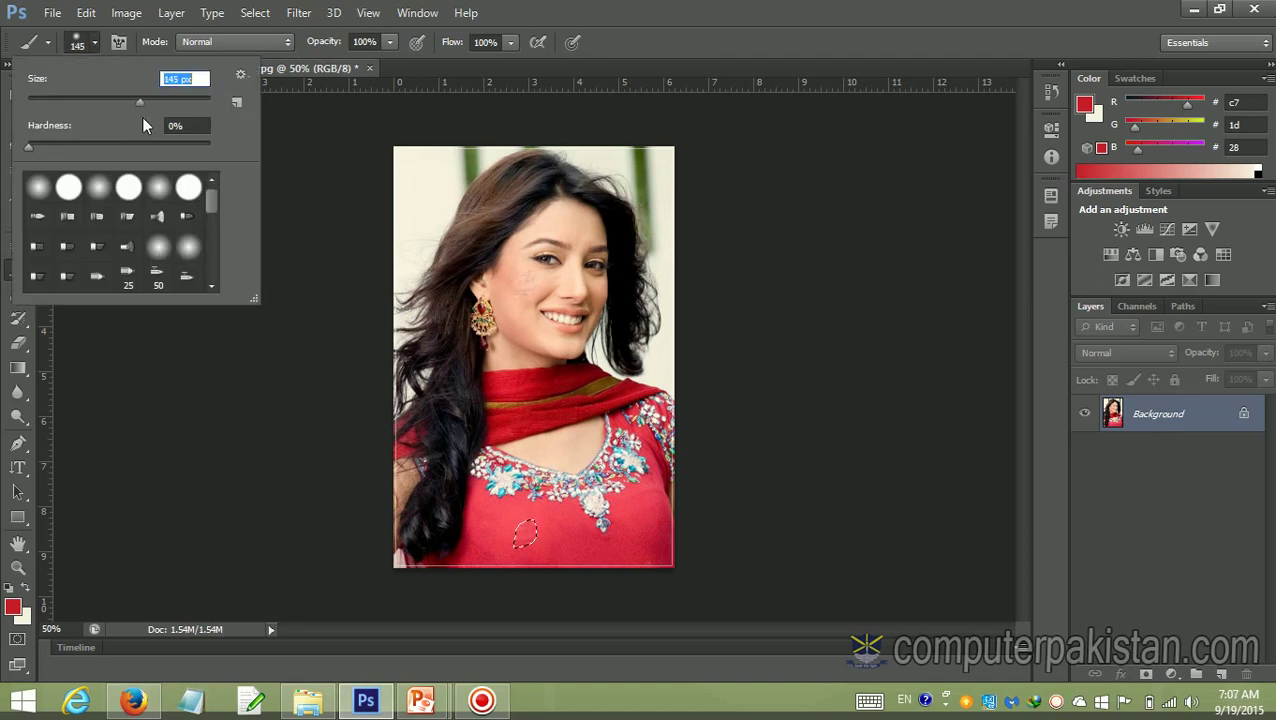
key("Return")
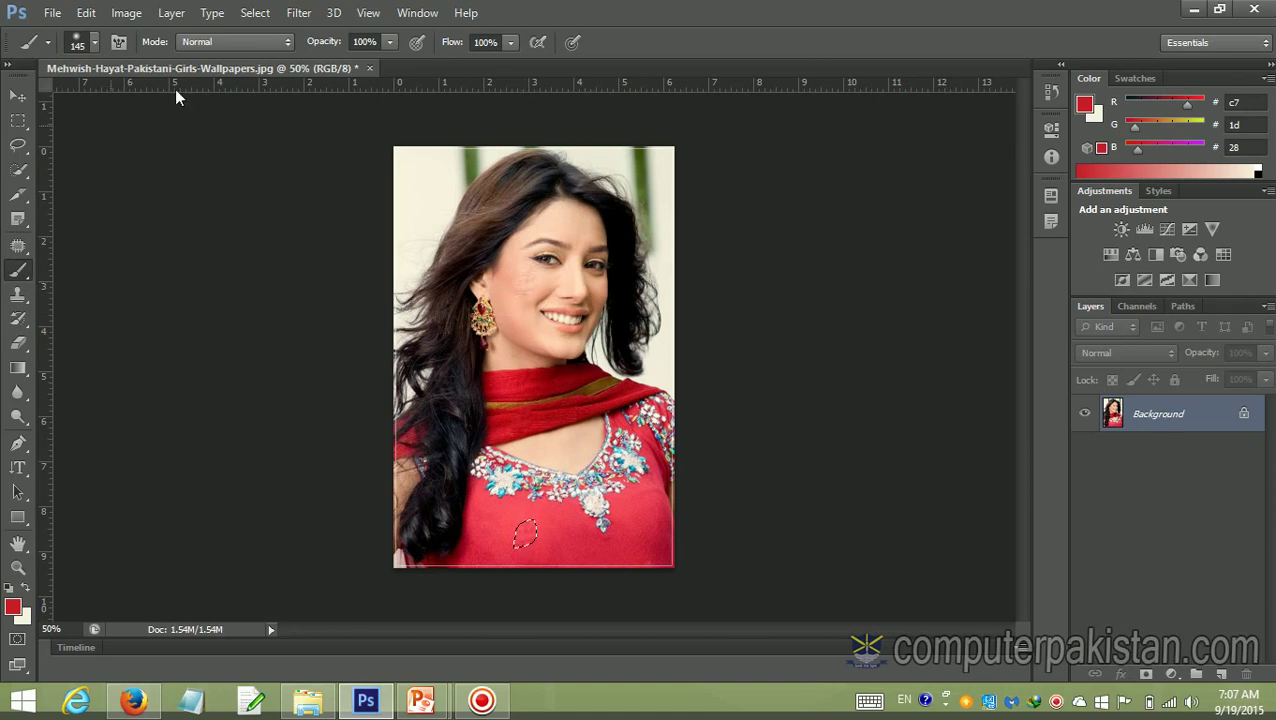
Close the red-outfit portrait without saving changes
left_click(370, 67)
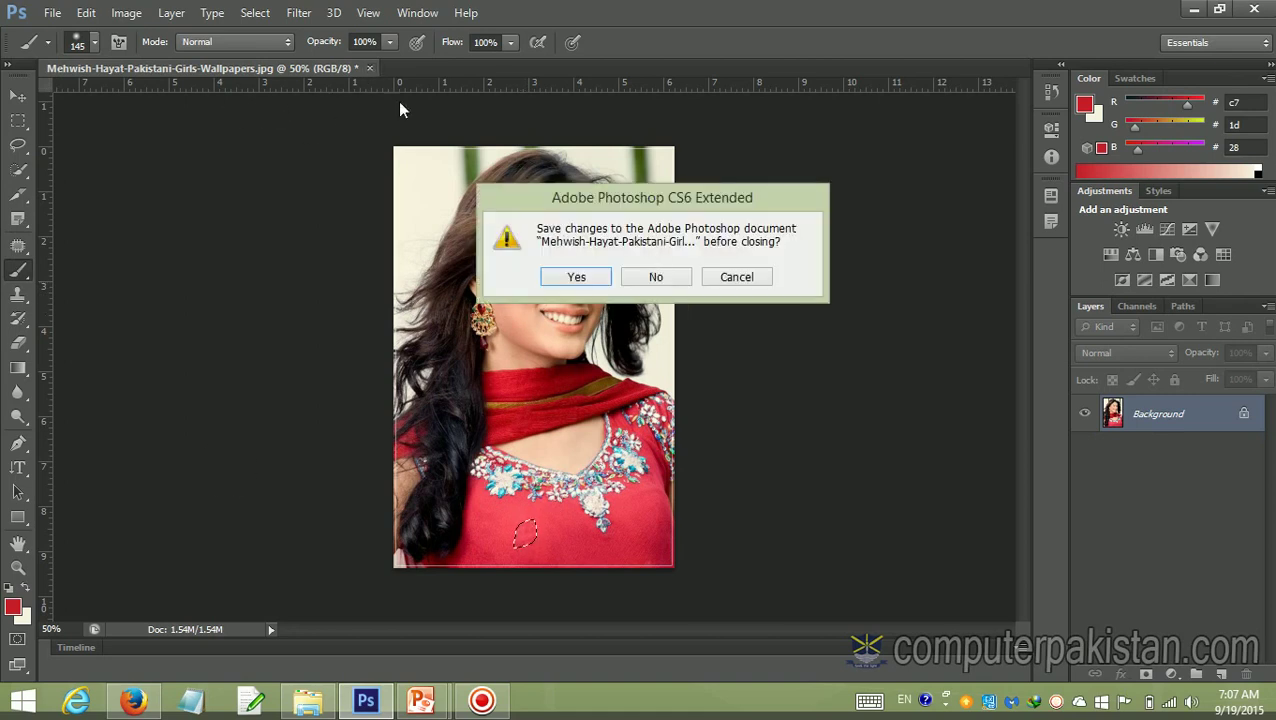
left_click(653, 276)
left_click(52, 12)
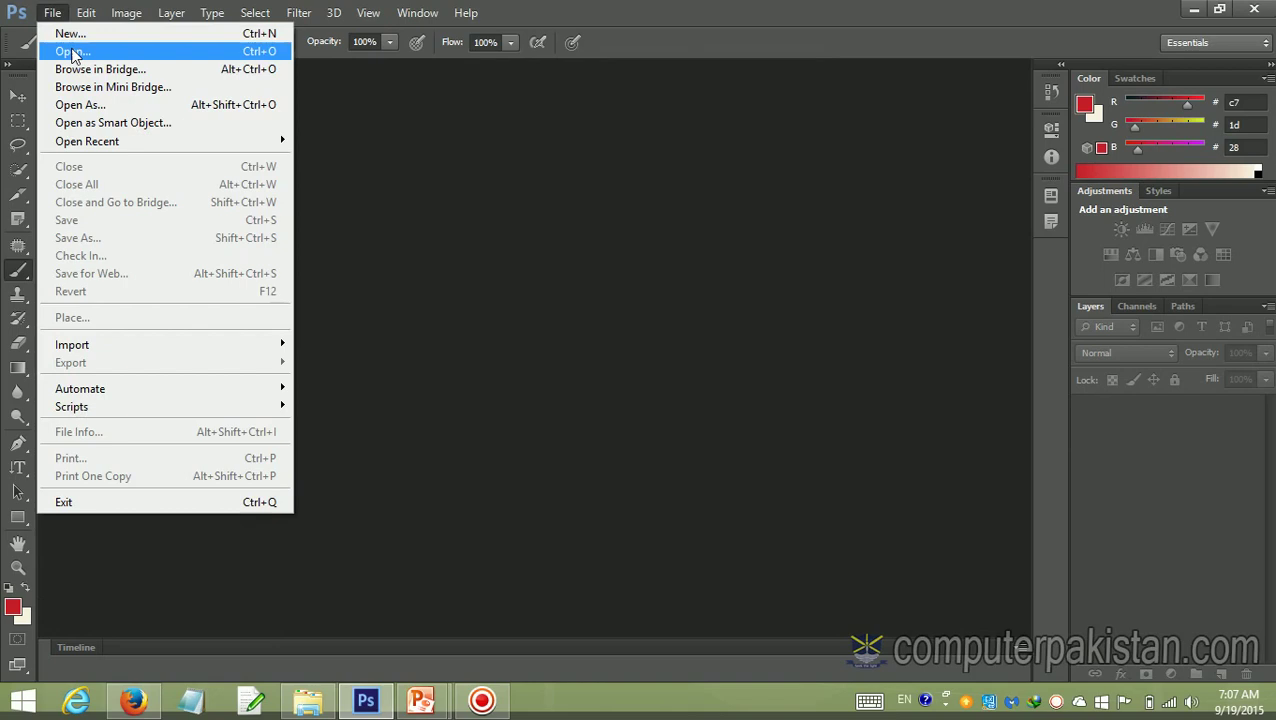
Select and open the Nice-Pakistani-Girls-Wallpapers-Free-Download outdoor portrait from Models
left_click(68, 48)
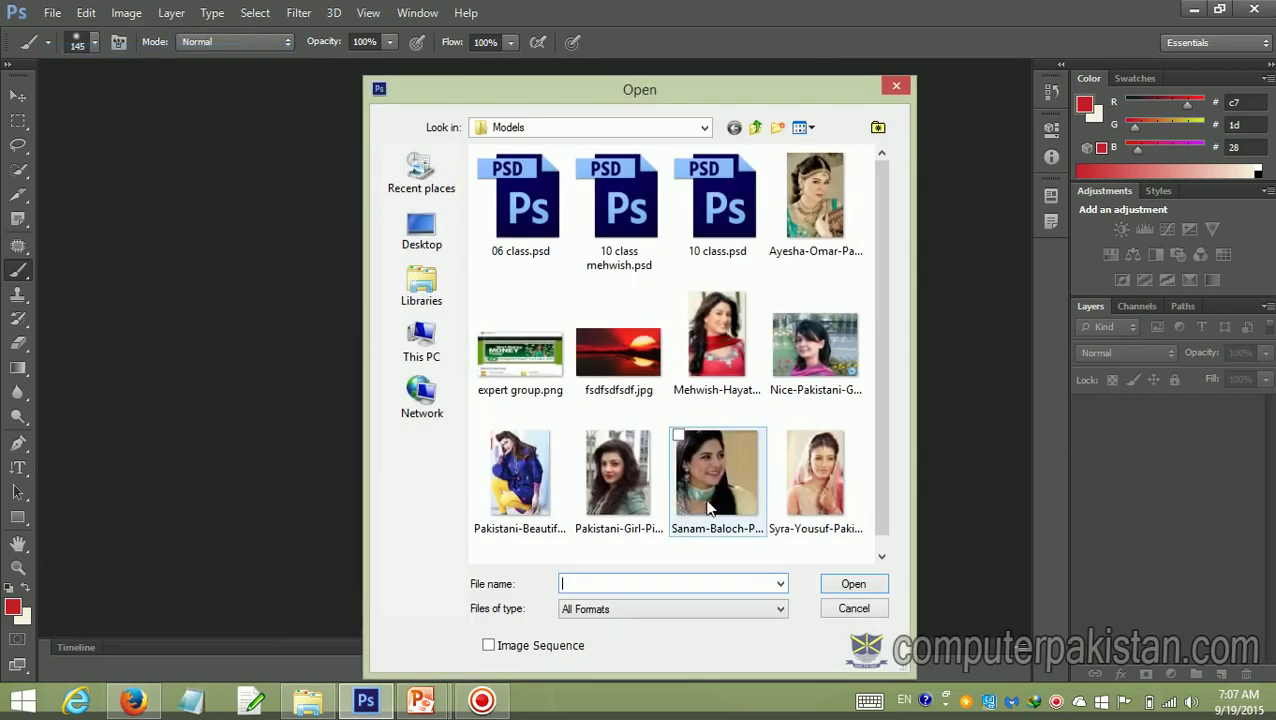
left_click(820, 360)
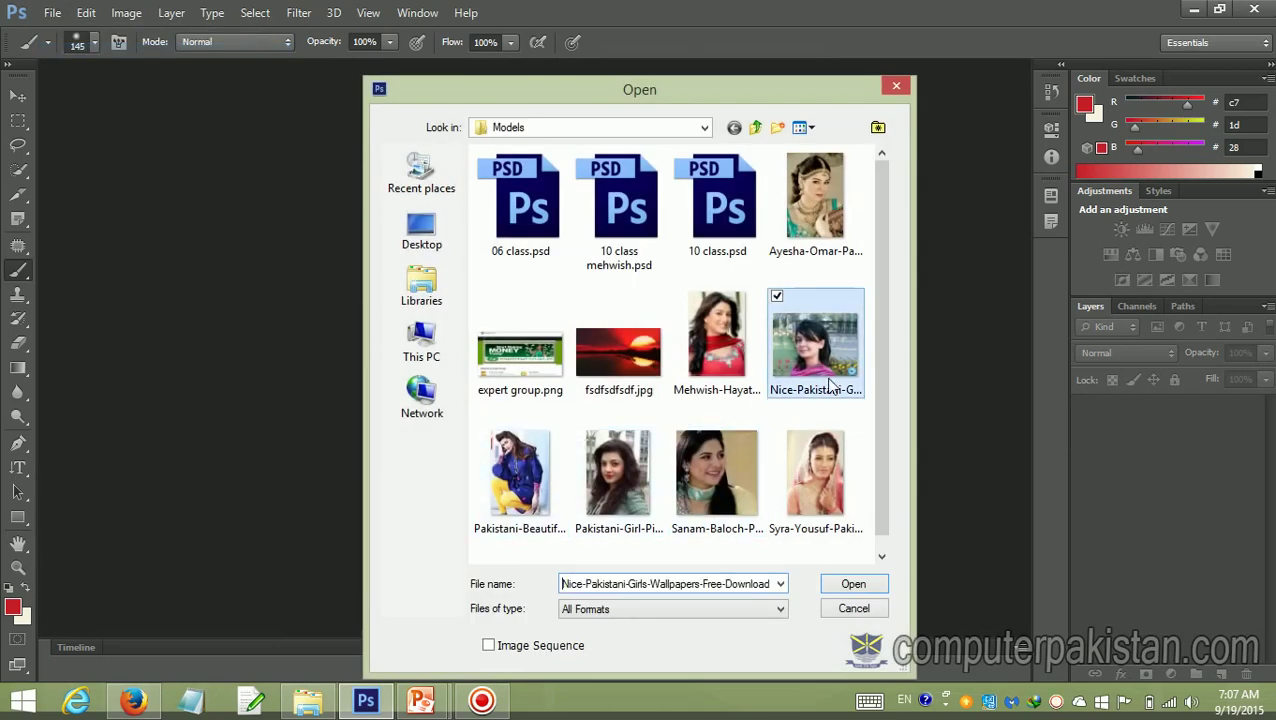
left_click(848, 584)
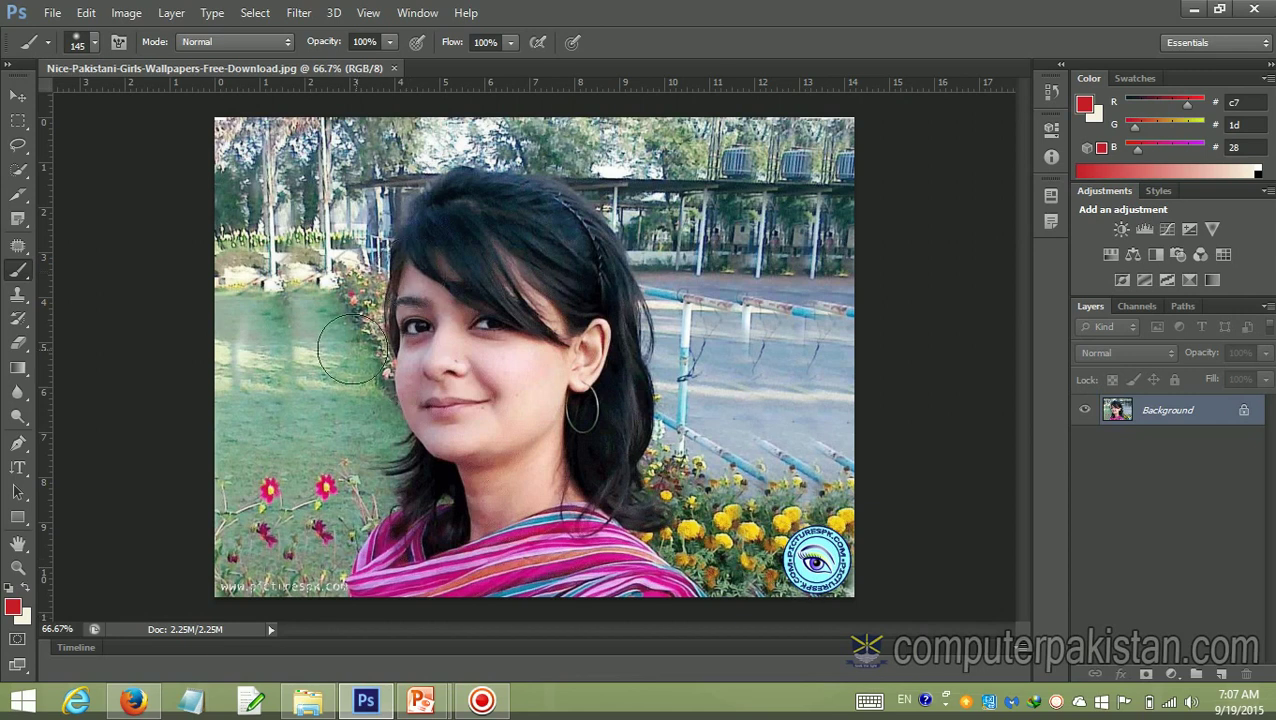
Keep the Brush tool and set the foreground colour to near-black
right_click(17, 272)
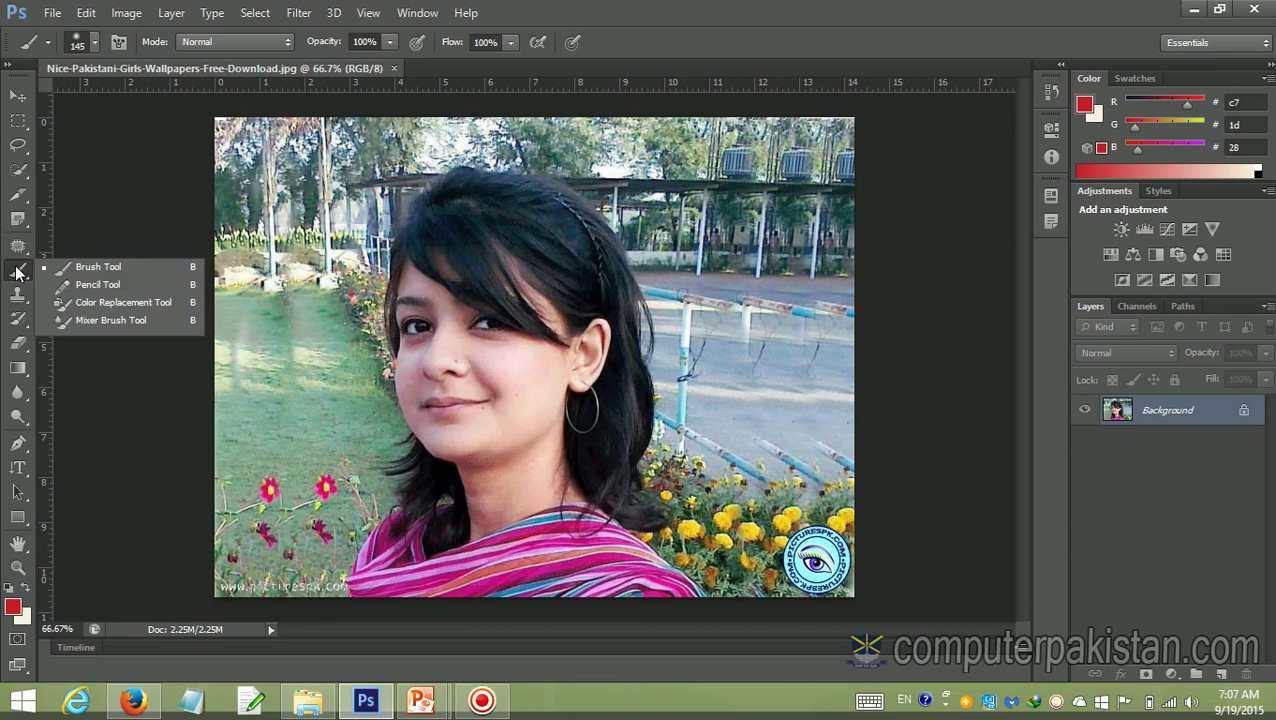
left_click(84, 277)
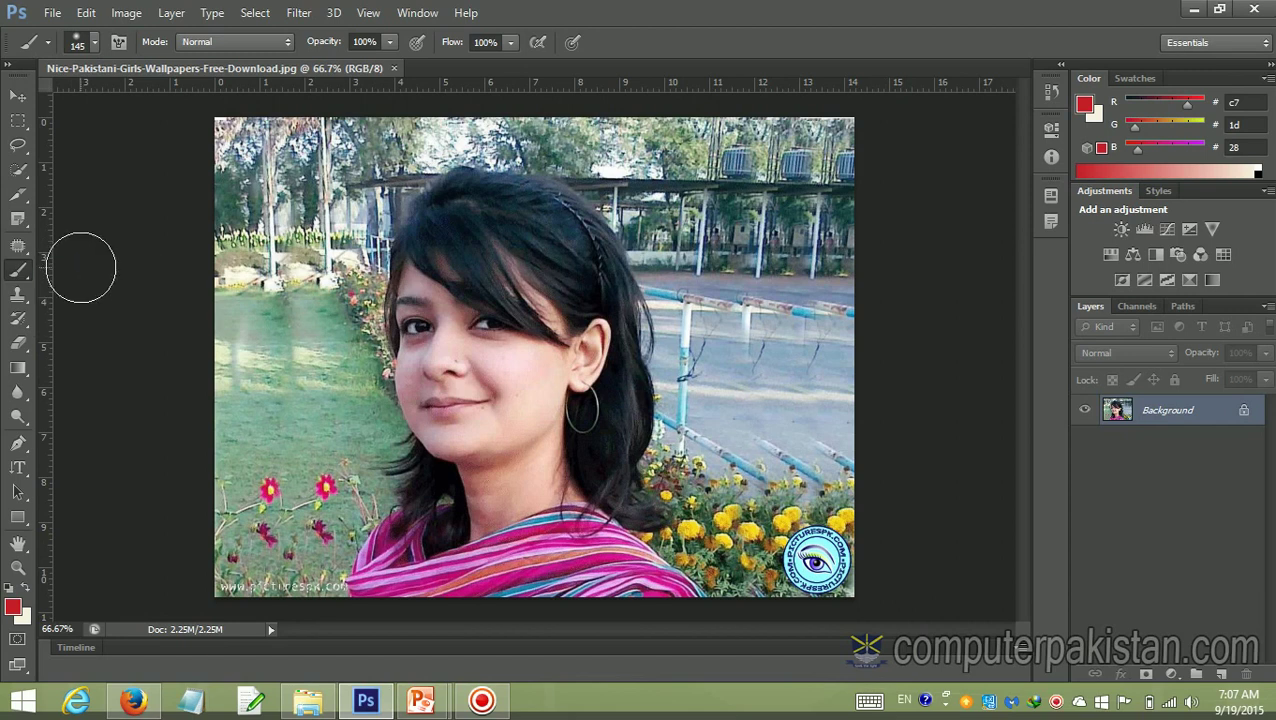
left_click(14, 605)
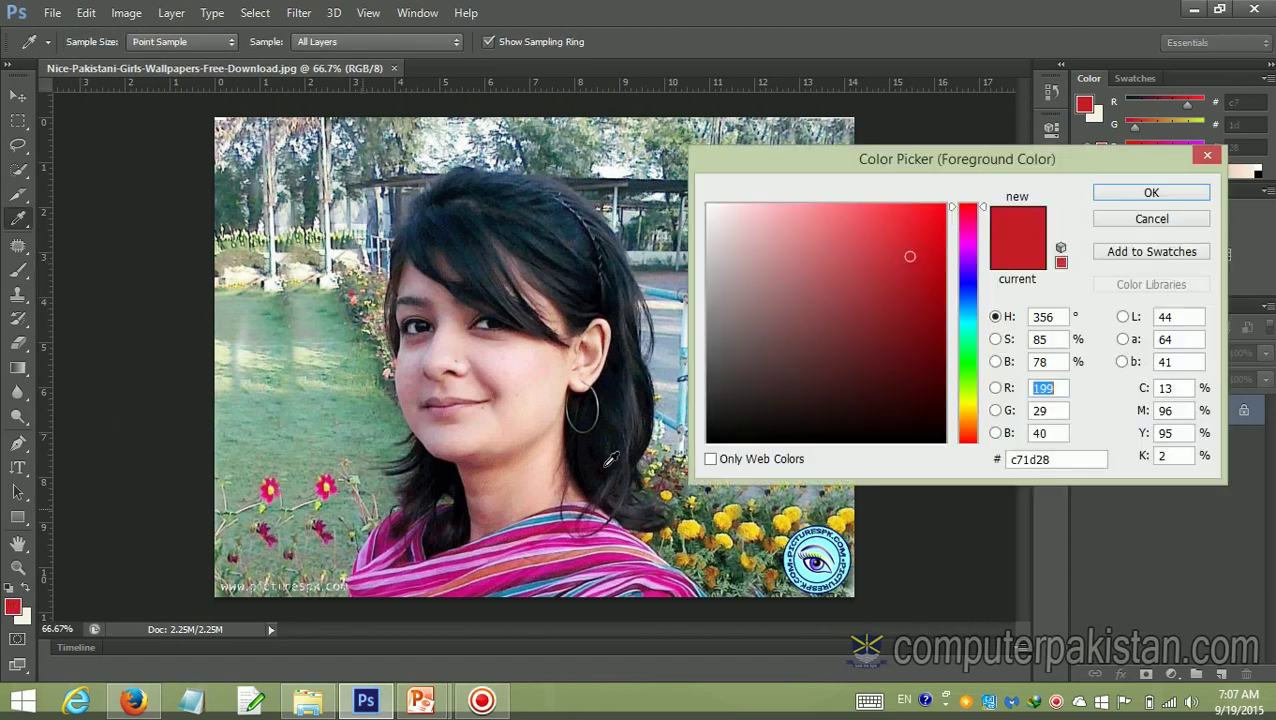
left_click(927, 430)
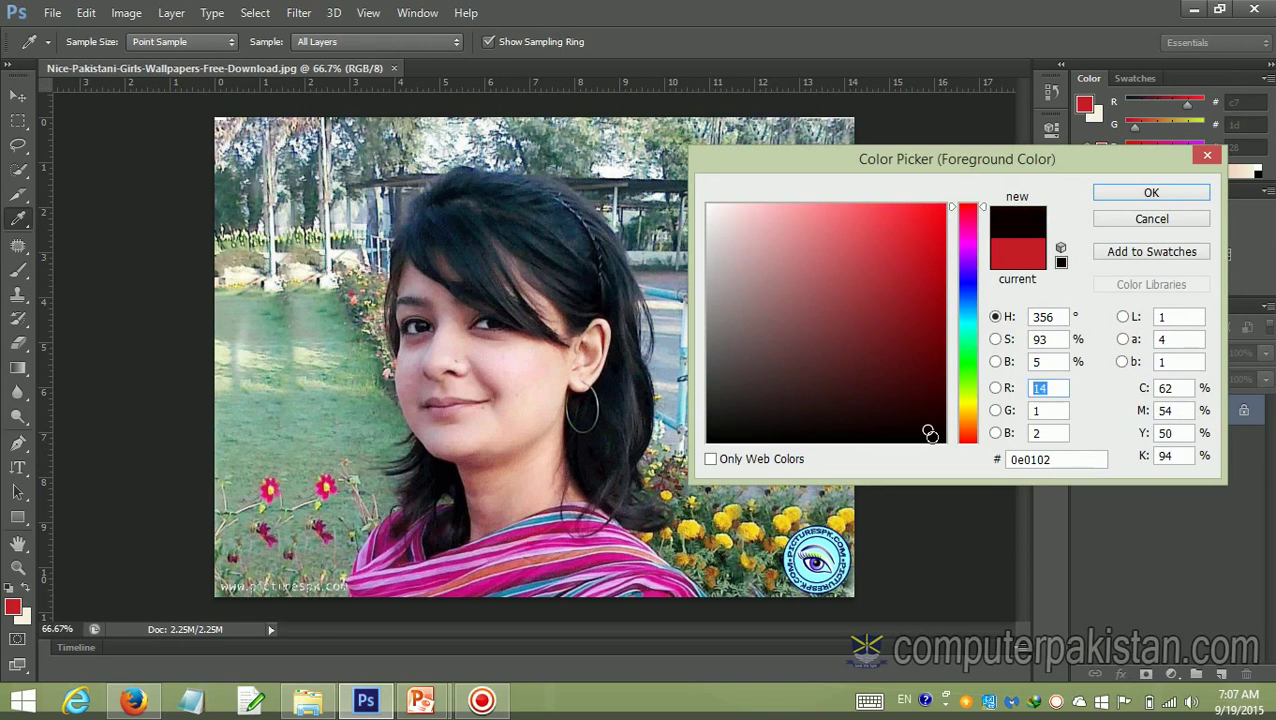
left_click(1150, 192)
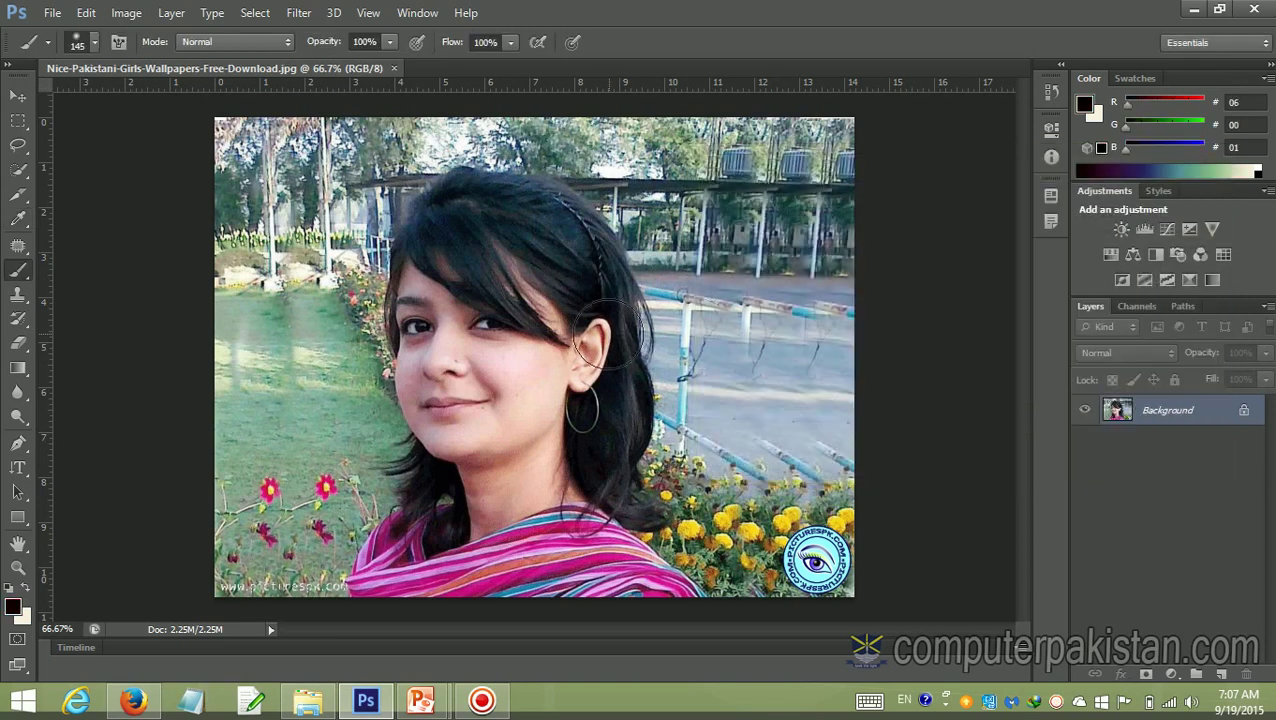
Choose the 2B Pencil preset with the Round Fan Stiff Thin Bristles tip at 18 px
left_click(48, 43)
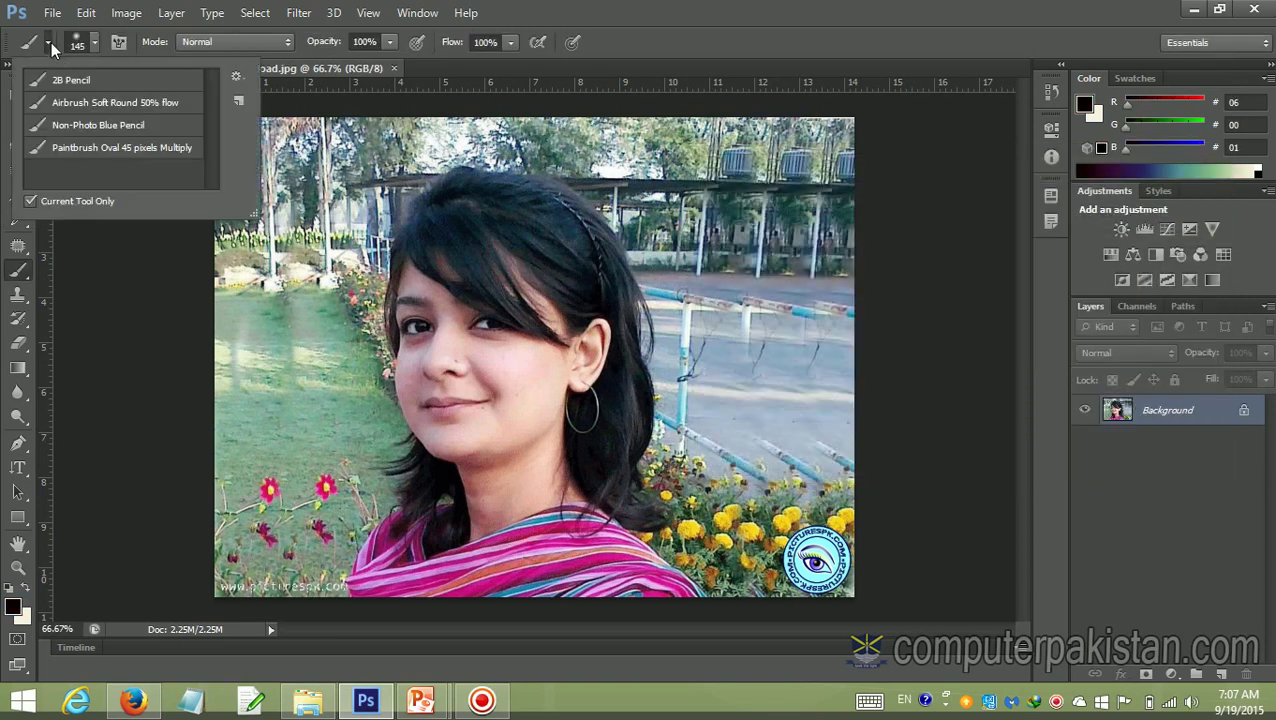
left_click(56, 80)
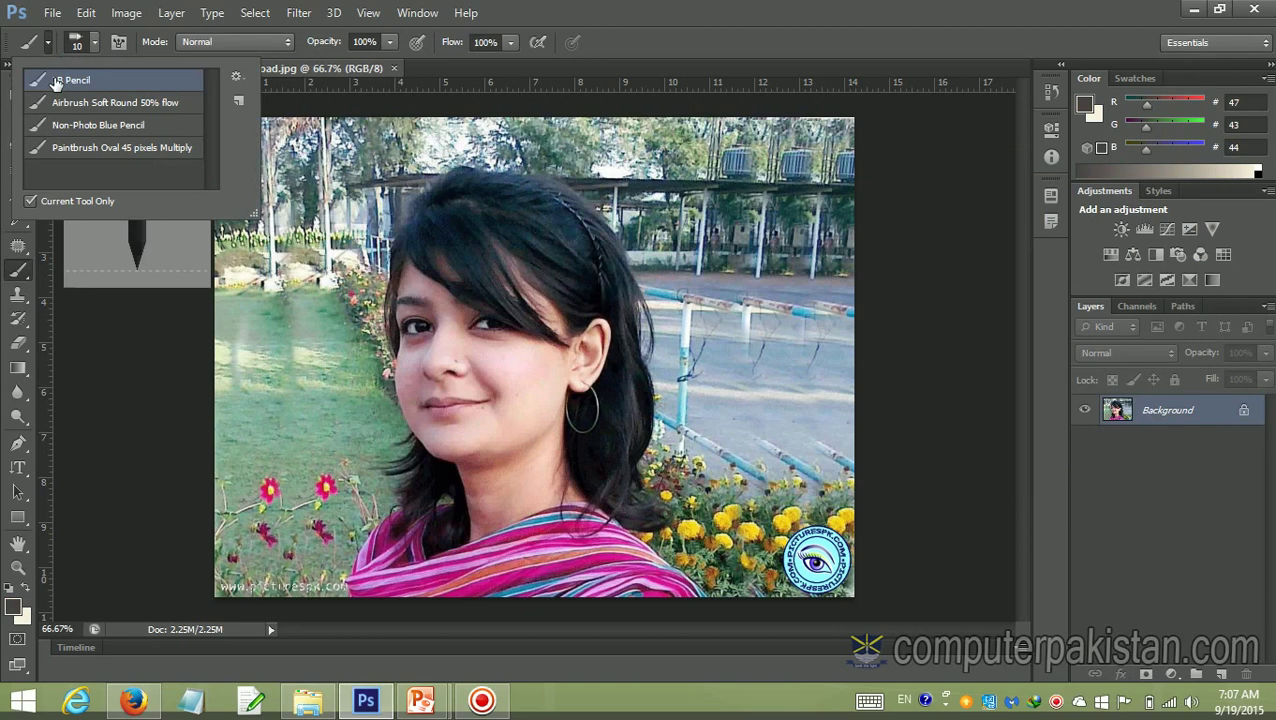
left_click(94, 46)
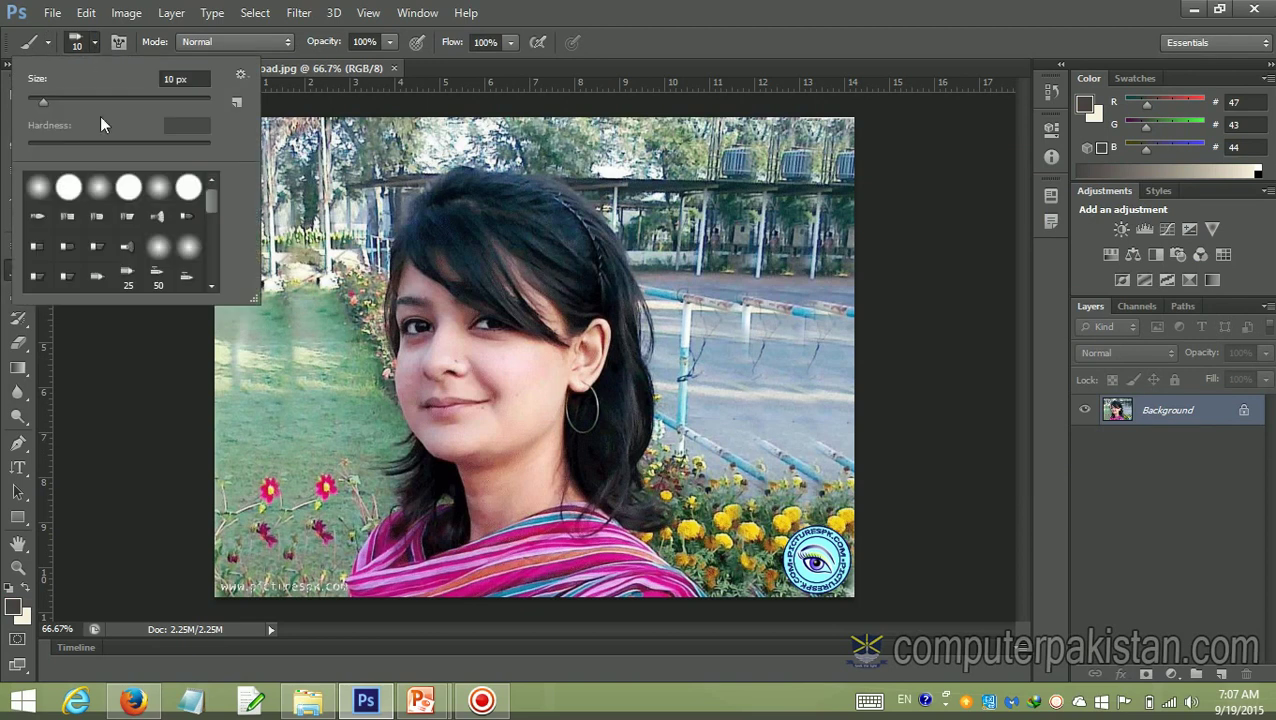
left_click(43, 190)
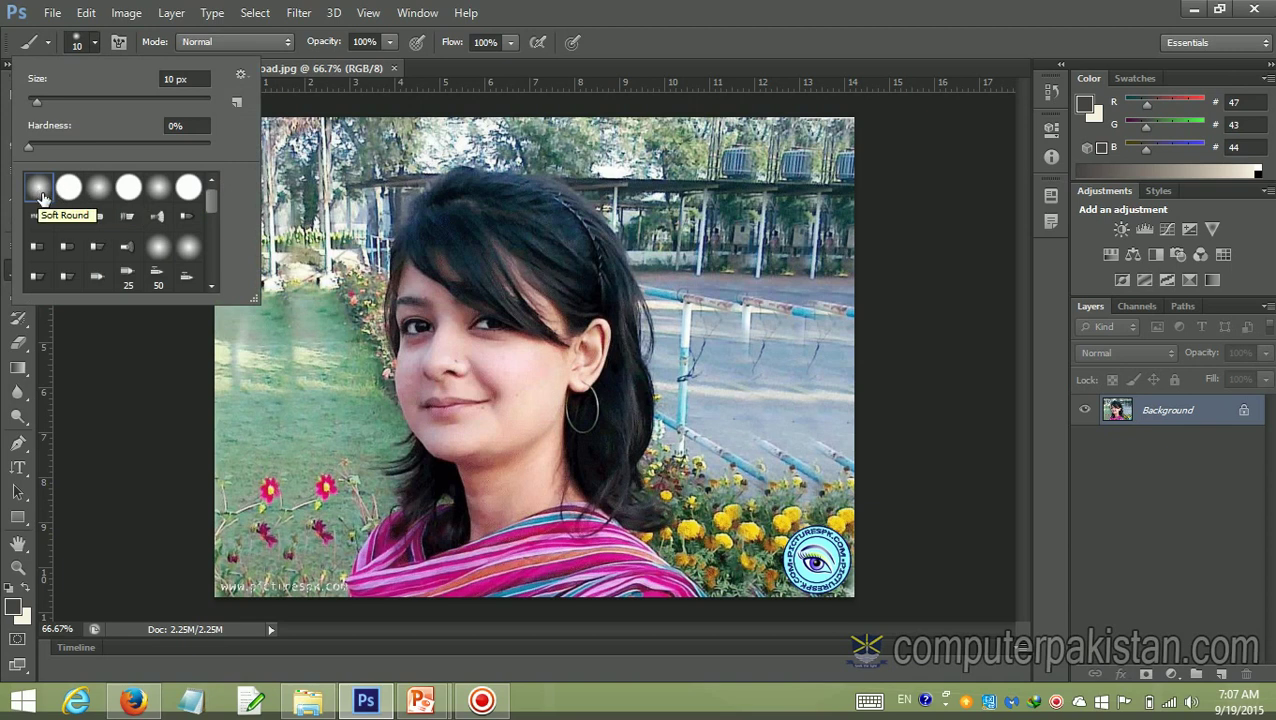
left_click(187, 219)
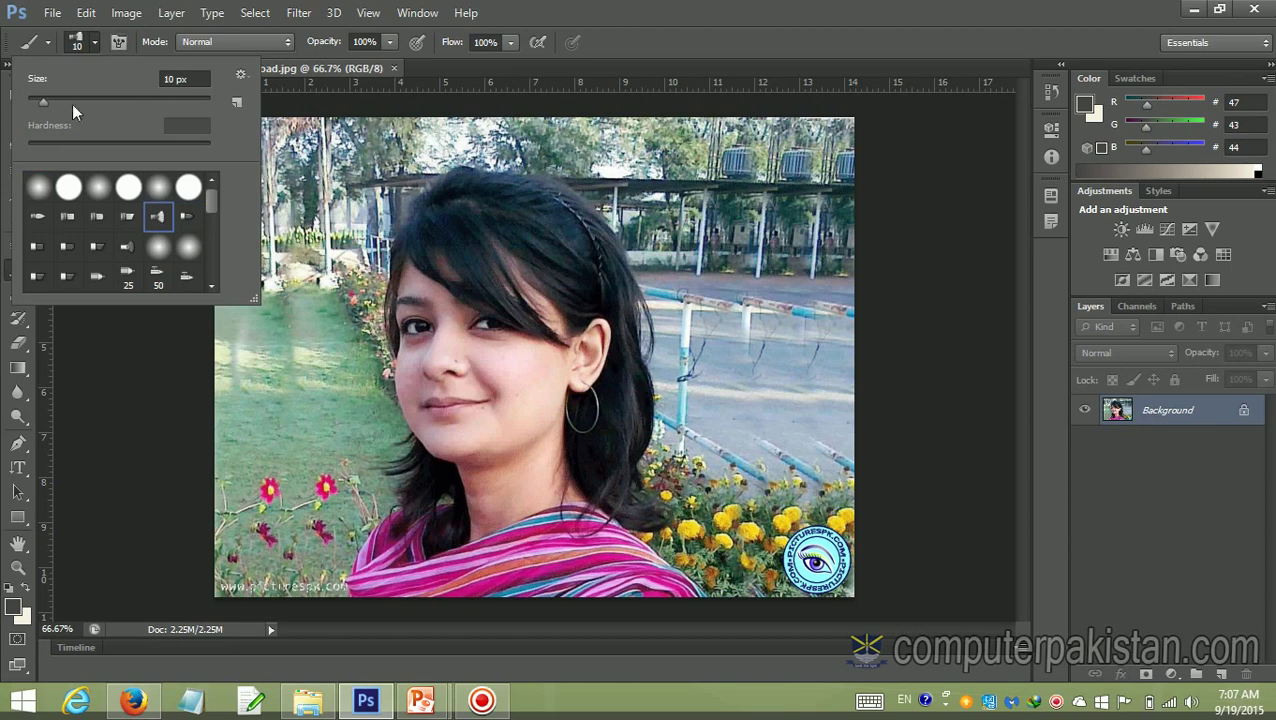
left_click_drag(39, 100, 55, 102)
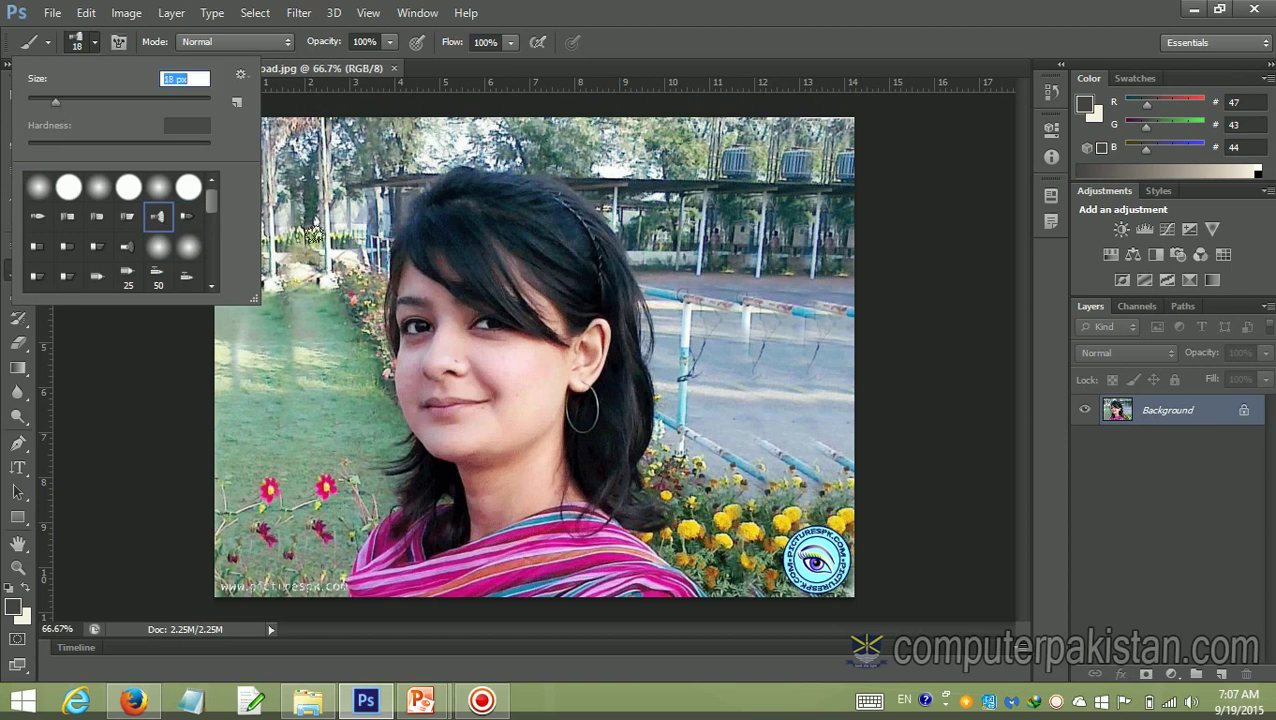
Paint a dark dab on her cheek, then shrink the brush to 11 px
left_click(518, 368)
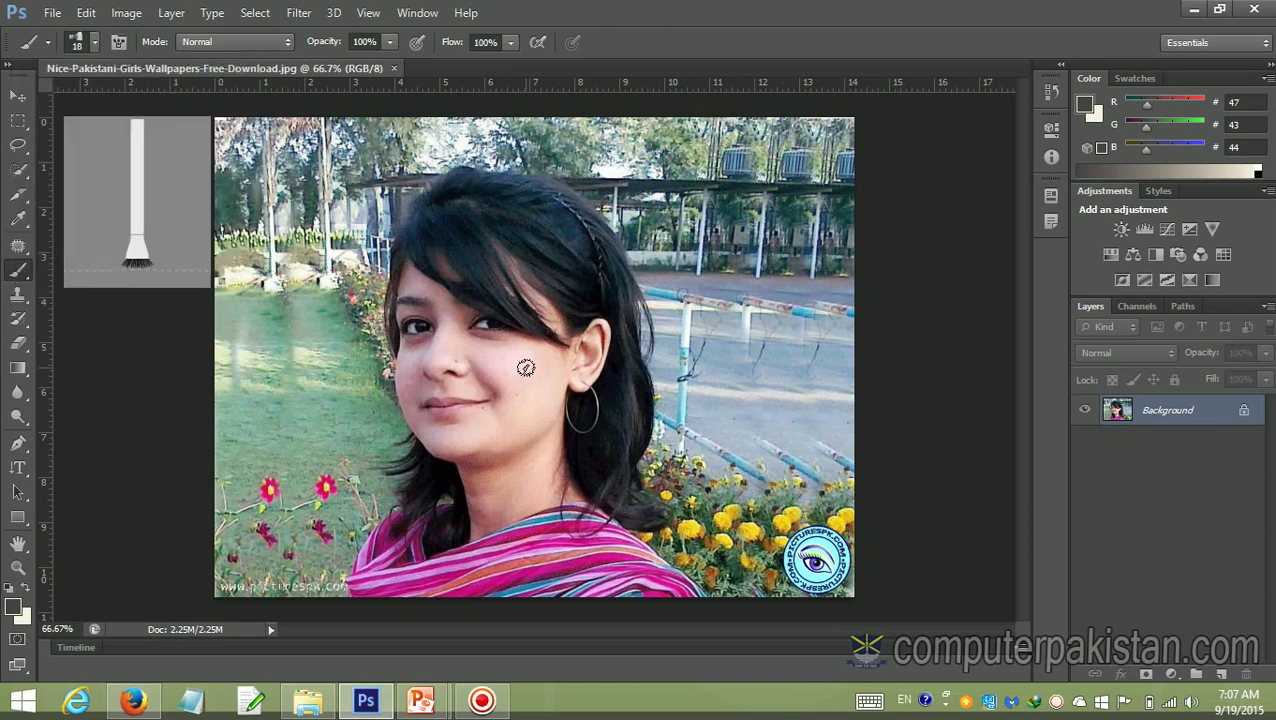
left_click(516, 372)
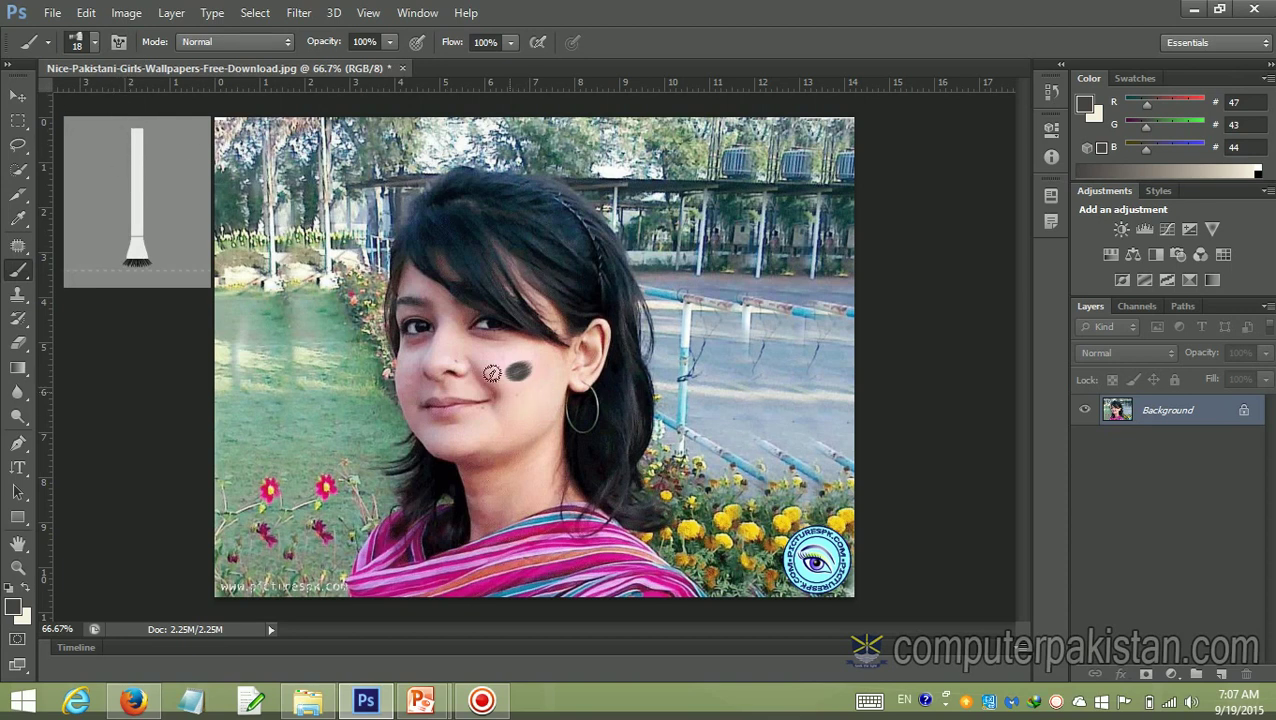
mouse_move(80, 94)
left_click(89, 48)
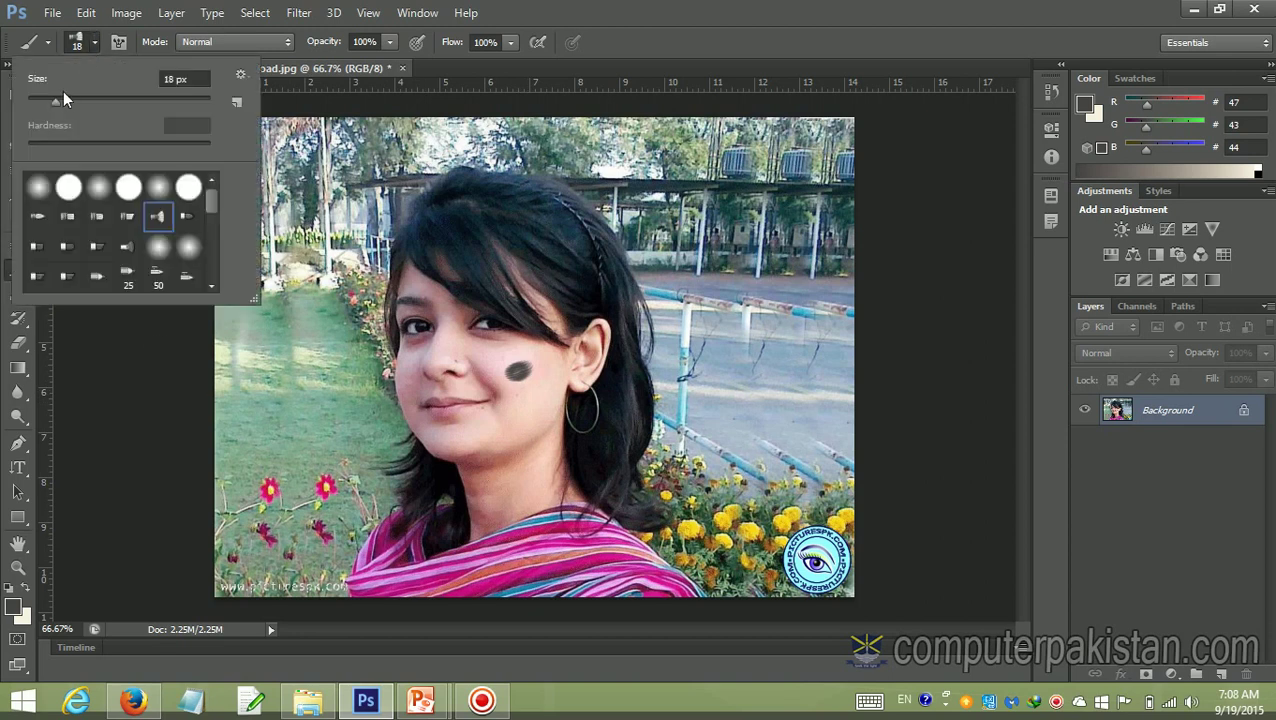
left_click_drag(56, 105, 45, 104)
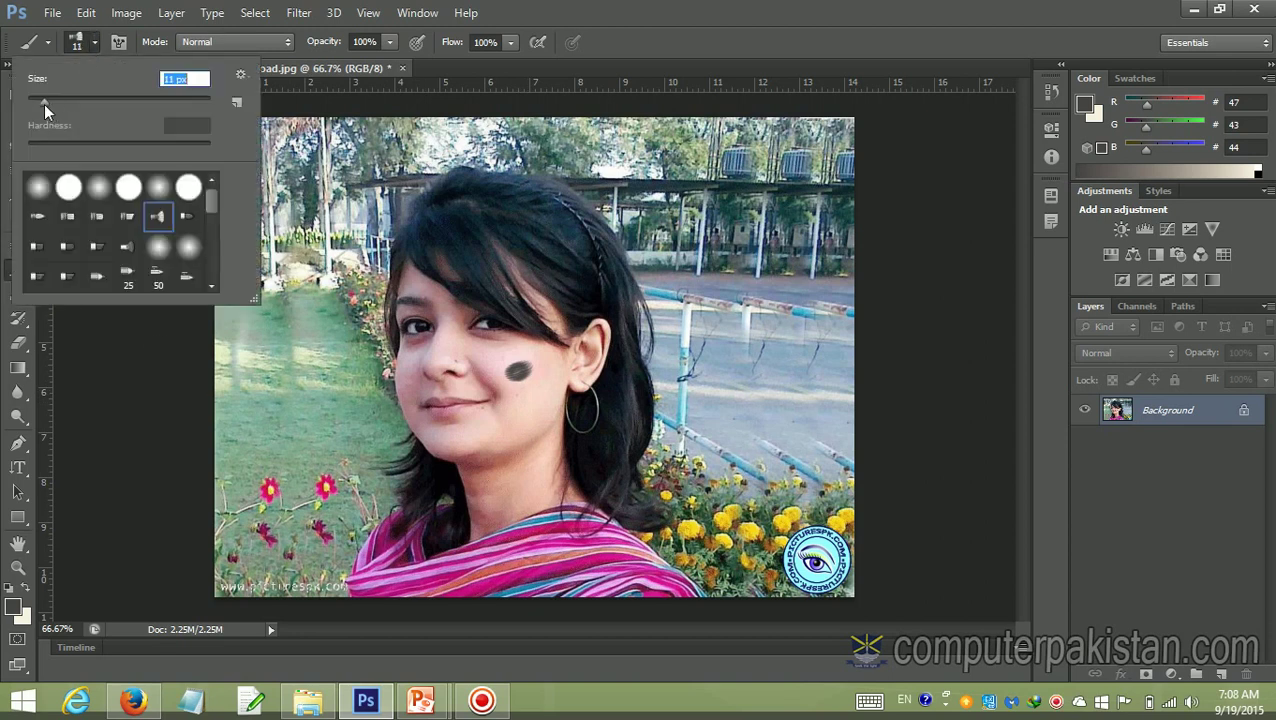
left_click(182, 378)
Patch the dark cheek spot with nearby clean skin and deselect
left_click(24, 254)
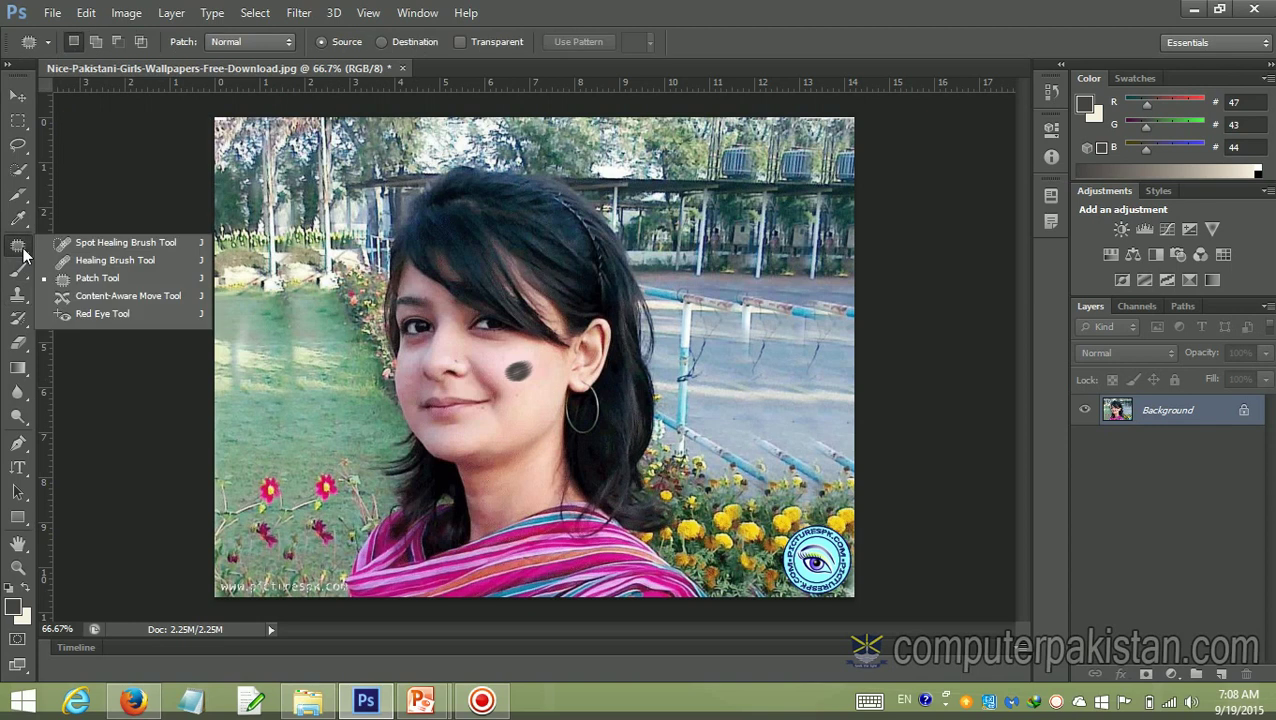
left_click(84, 281)
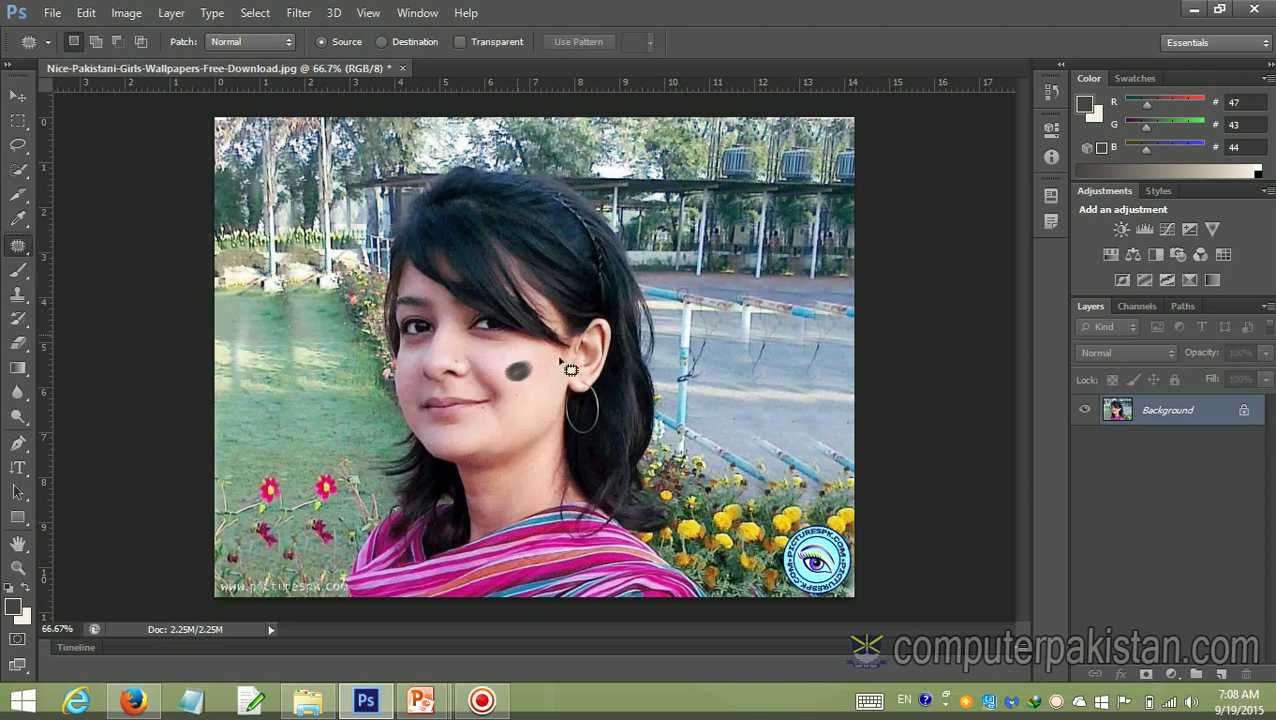
mouse_move(501, 357)
left_mouse_down()
mouse_move(544, 362)
mouse_move(494, 369)
left_mouse_up()
mouse_move(504, 376)
left_mouse_down()
mouse_move(498, 366)
mouse_move(533, 449)
mouse_move(516, 421)
left_mouse_up()
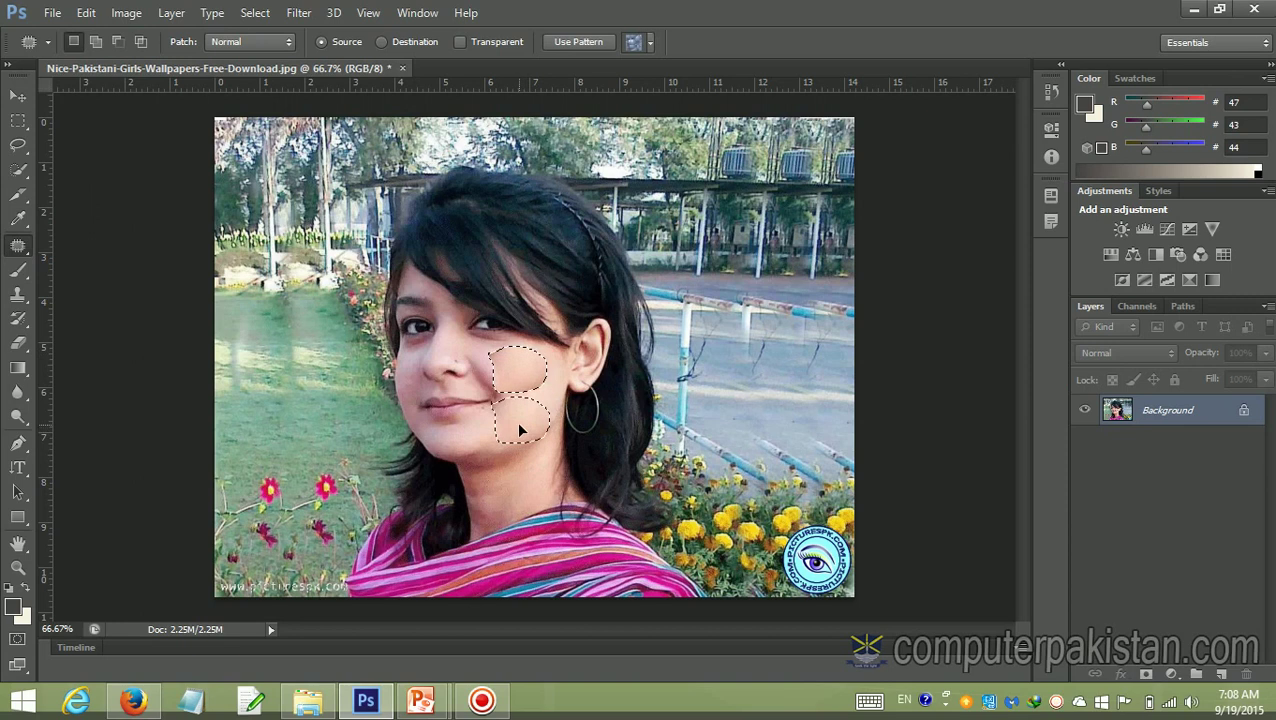
left_click(726, 490)
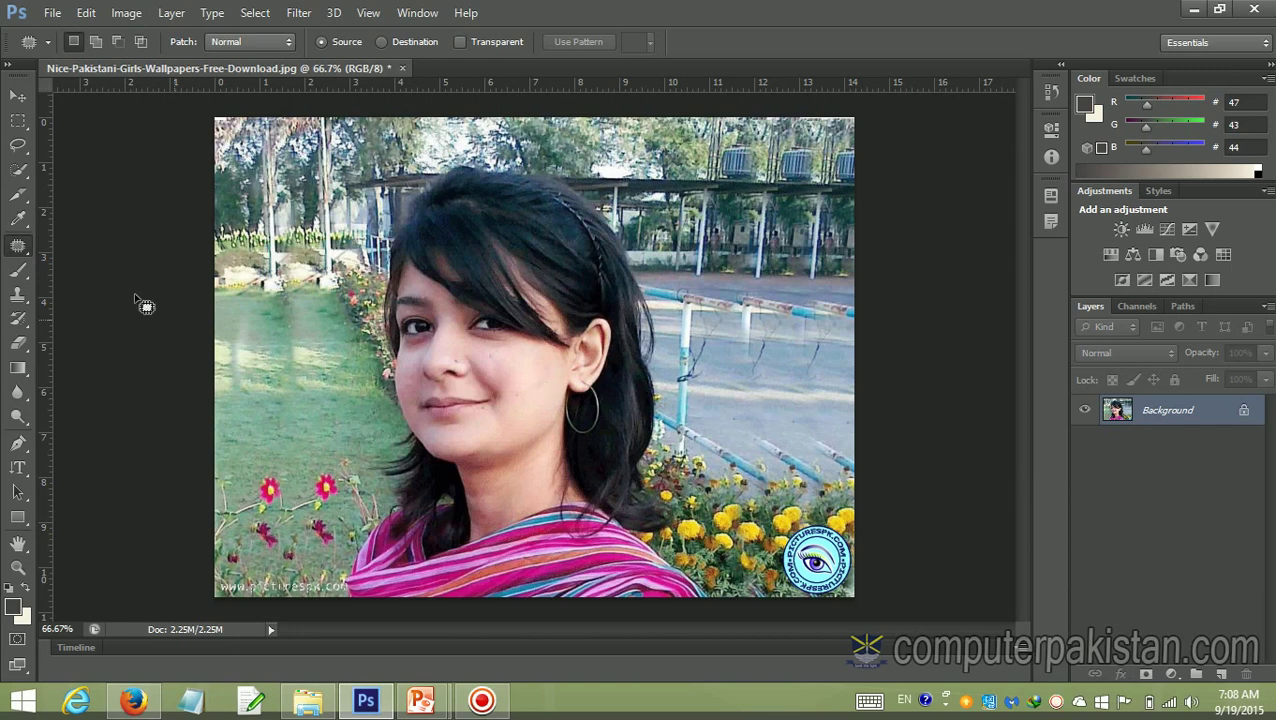
left_click(18, 270)
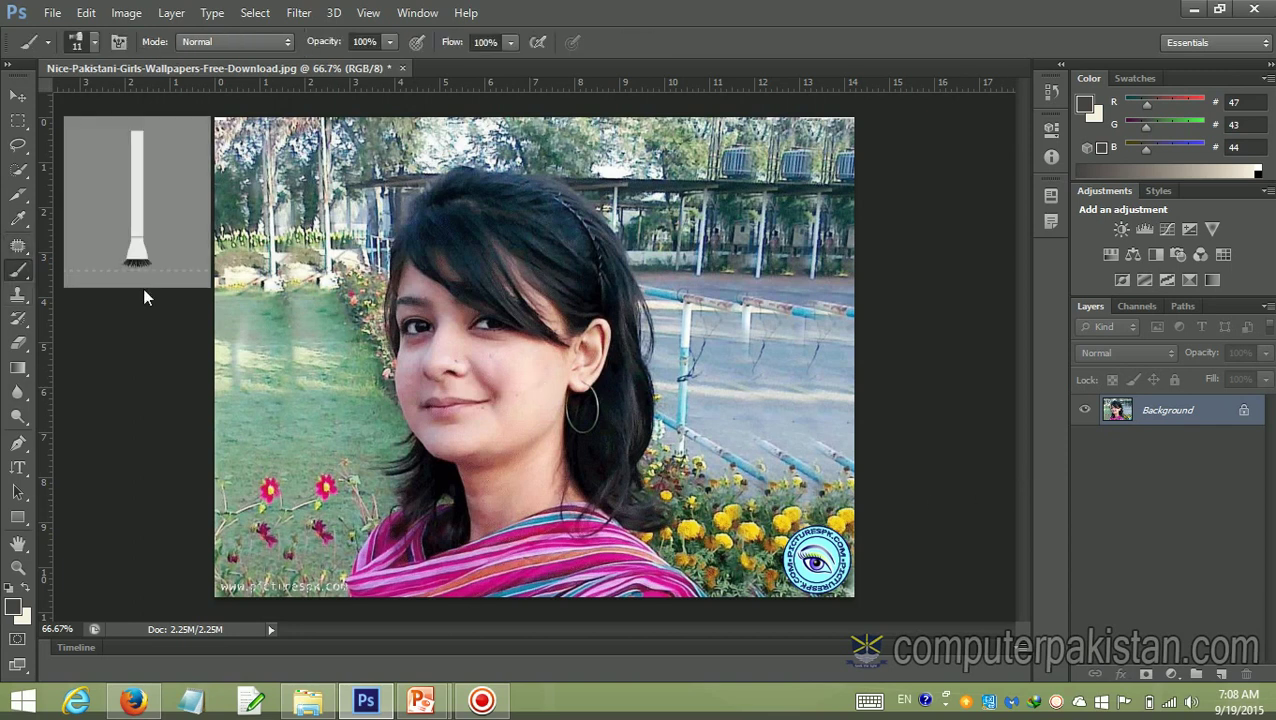
Brush a second dark mark onto the cheek, then patch it with adjacent clean skin
left_click(532, 378)
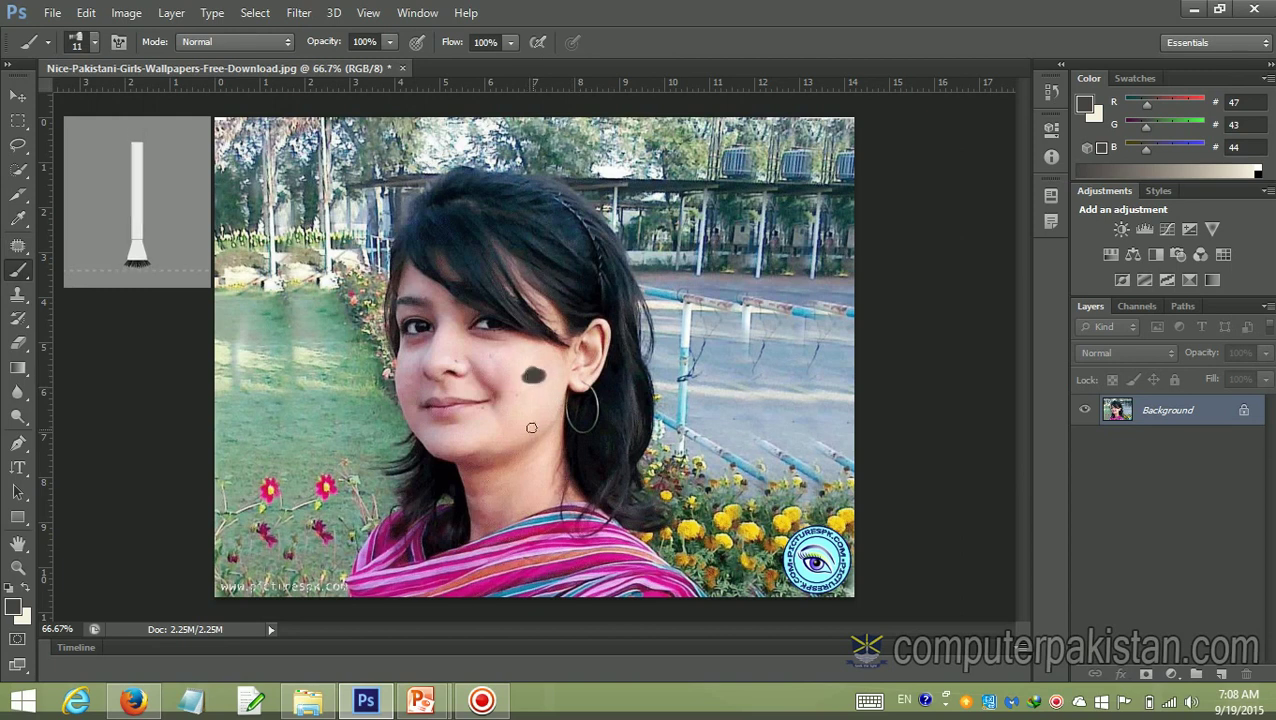
left_click(17, 245)
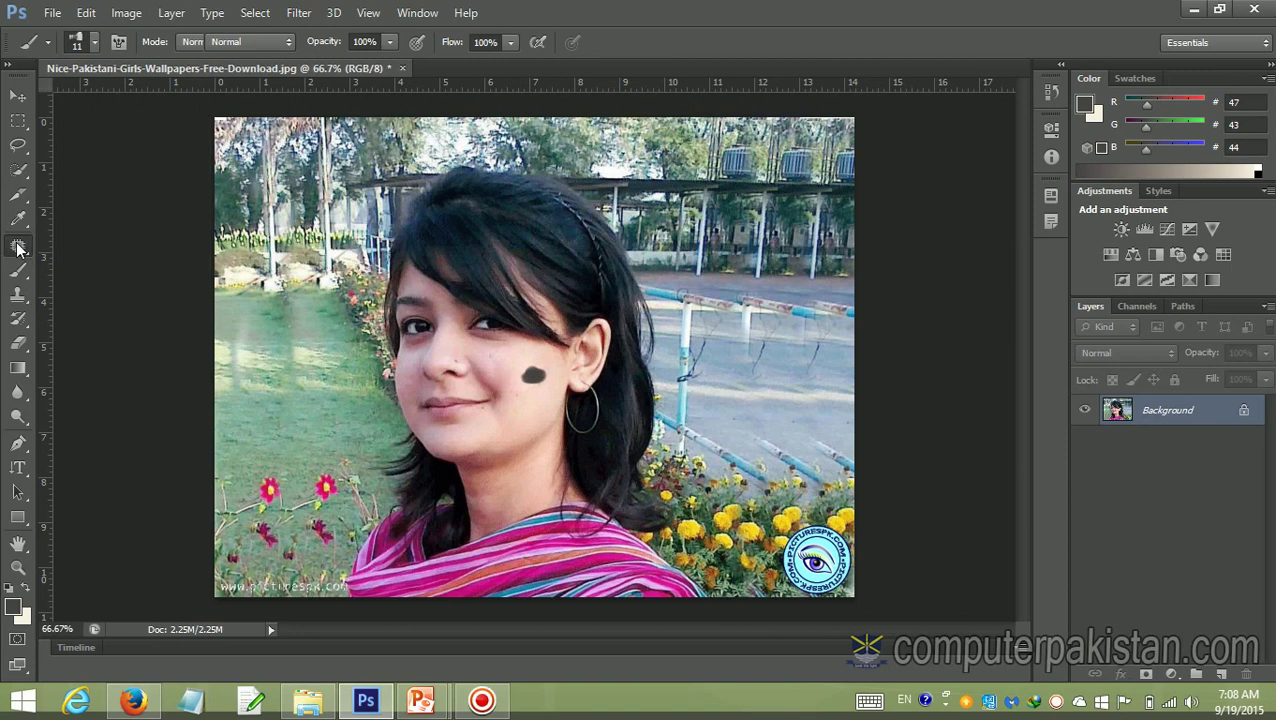
left_click_drag(517, 374, 551, 380)
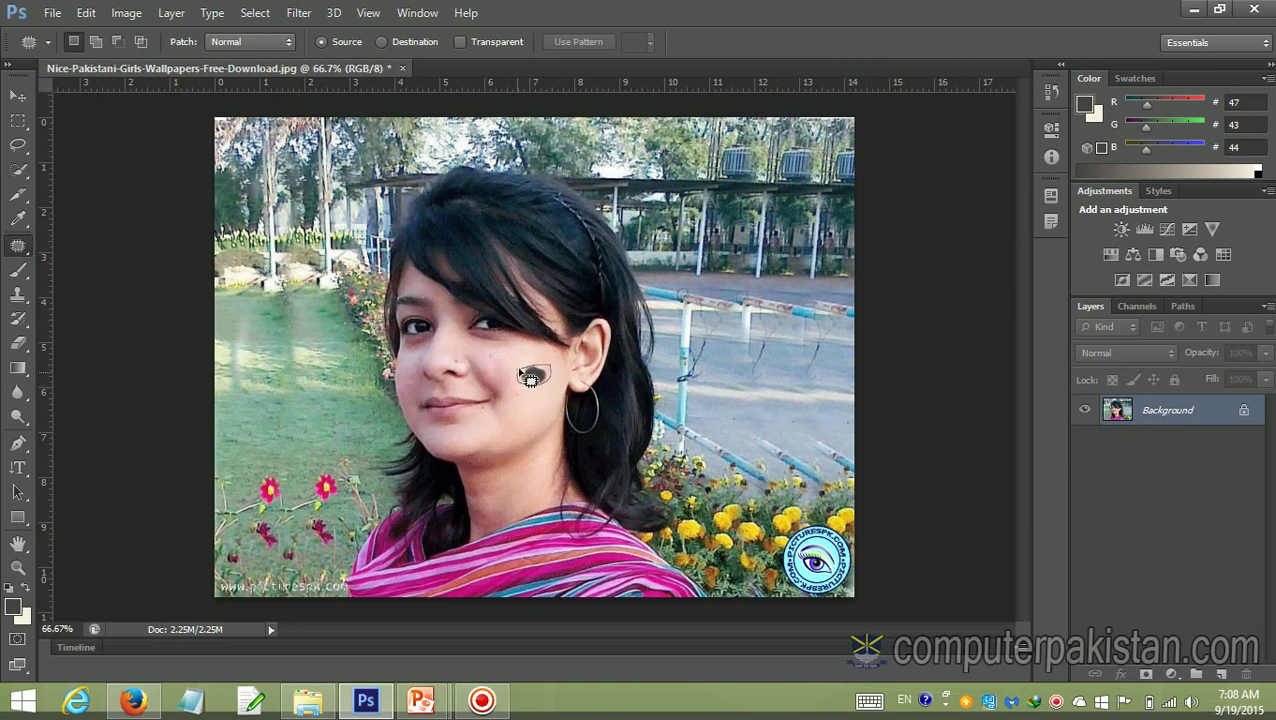
mouse_move(562, 390)
left_mouse_down()
mouse_move(531, 378)
mouse_move(547, 397)
left_mouse_up()
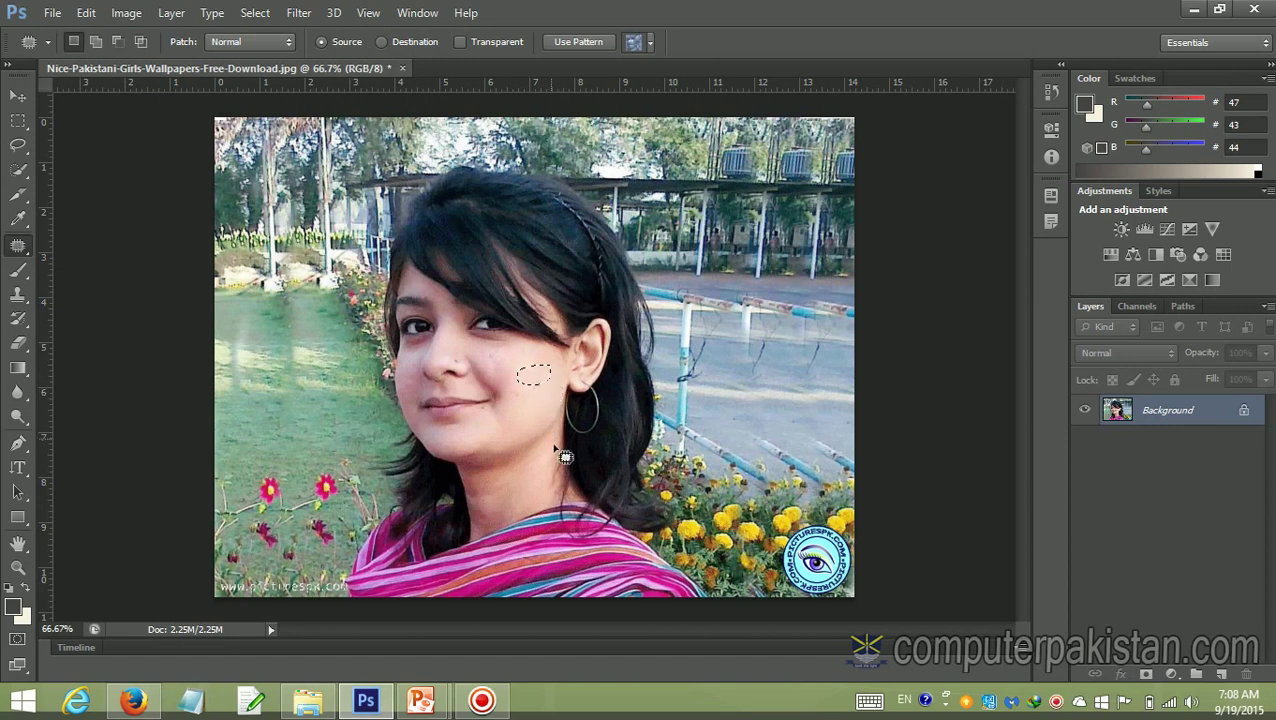
left_click(753, 436)
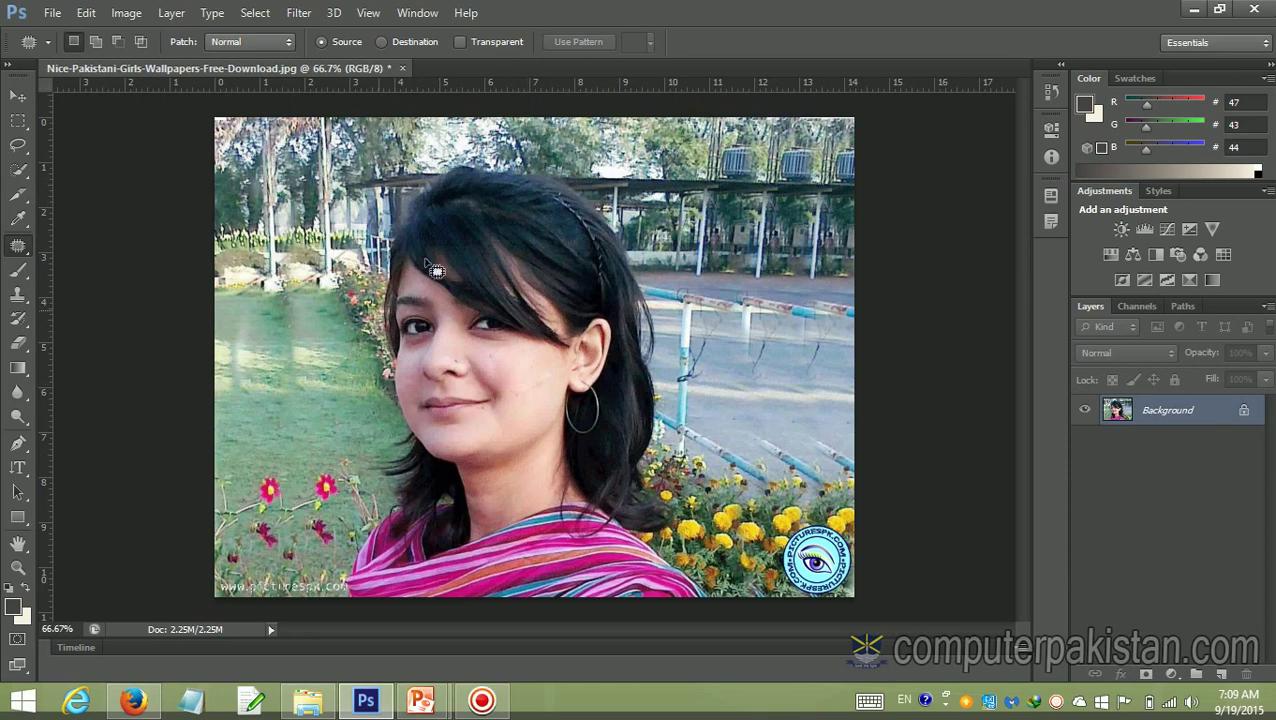
Open Pakistani-Girl-Picture-Free-Download.jpg
left_click(54, 13)
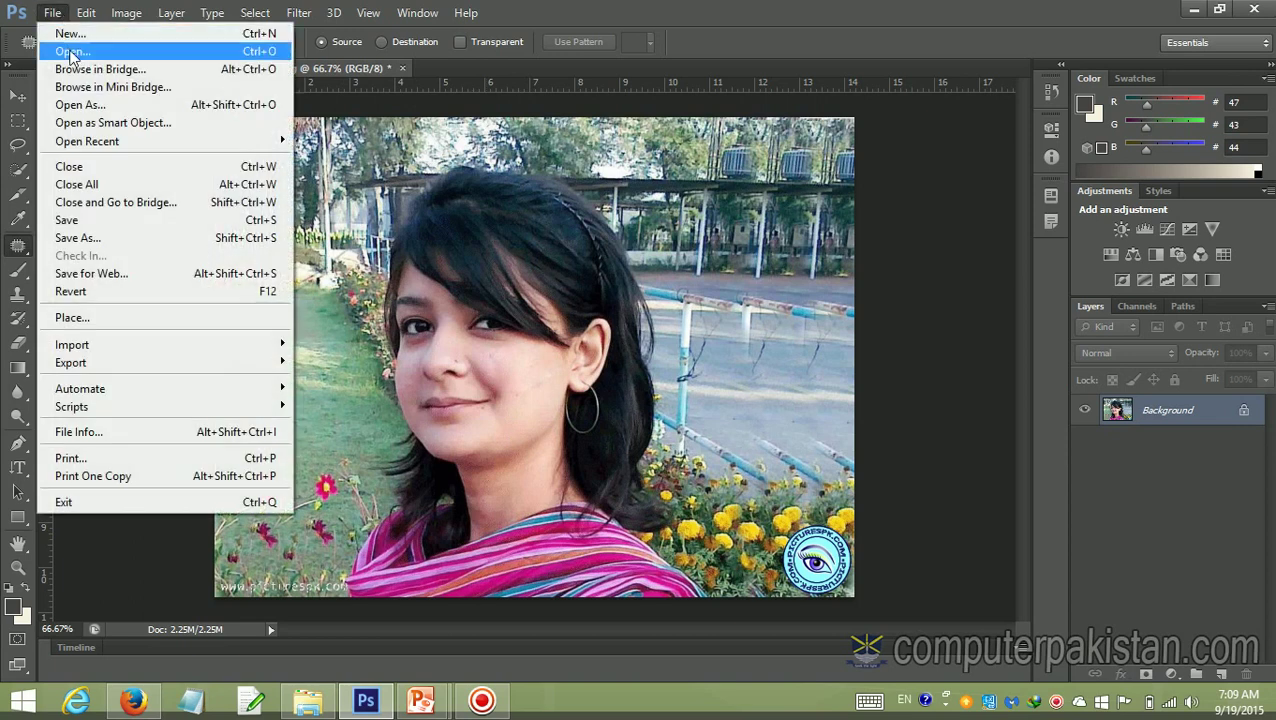
left_click(70, 49)
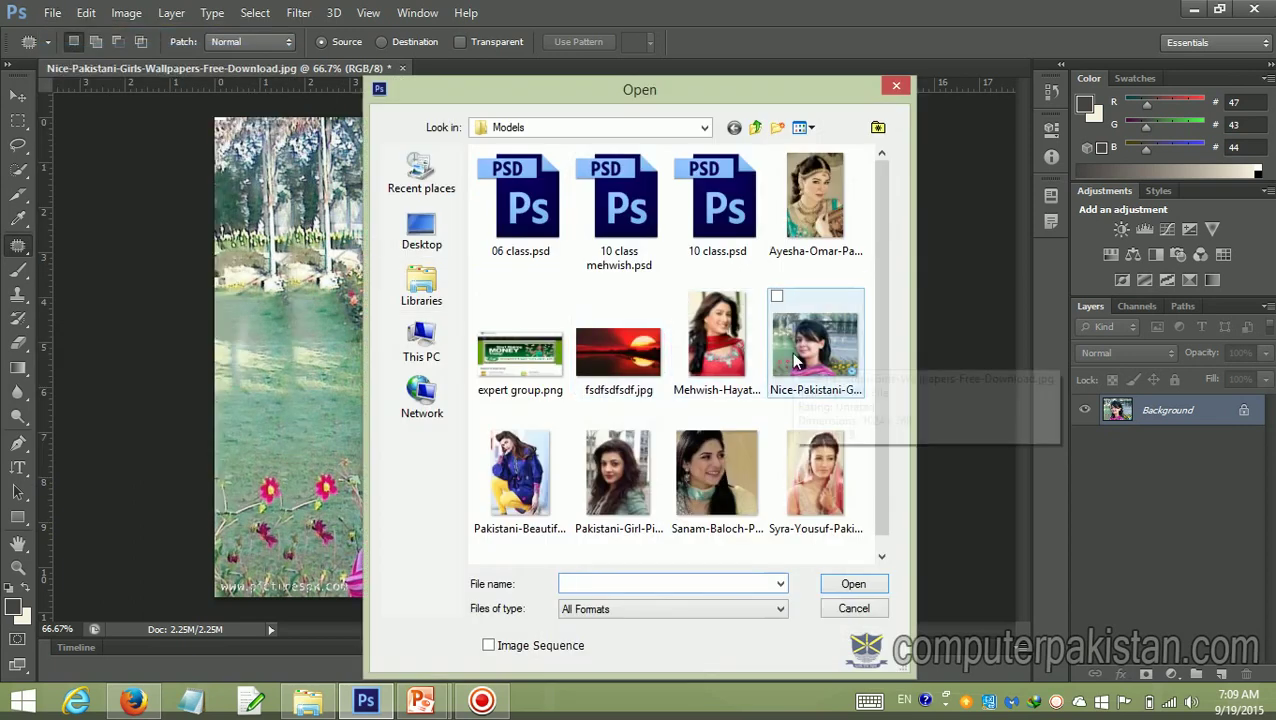
left_click(618, 483)
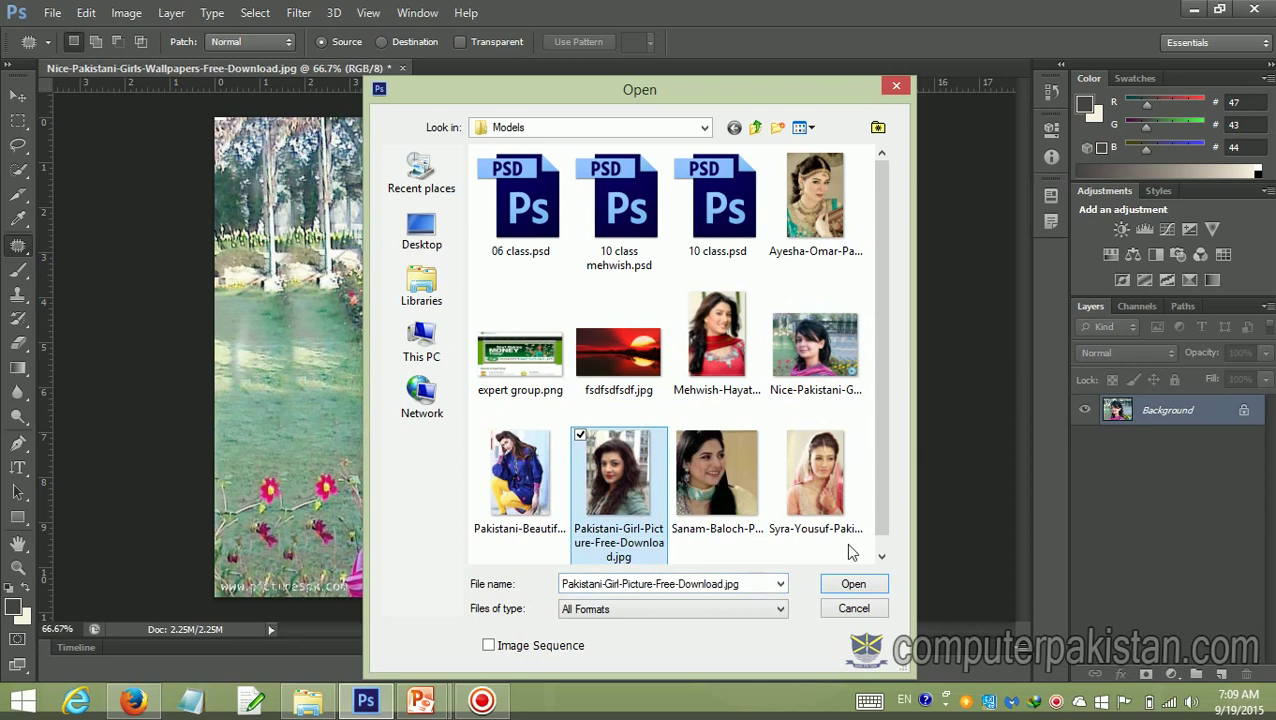
left_click(853, 584)
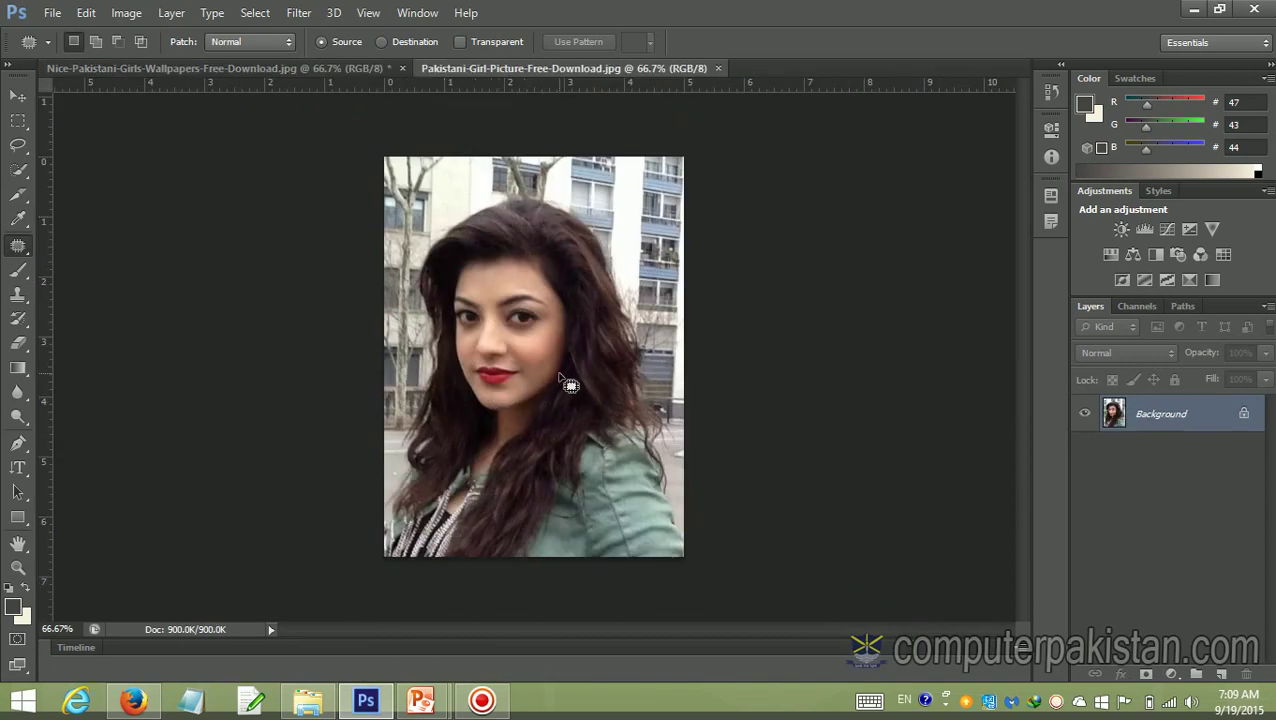
Patch a triangular cheek area, deselect, and return to the first portrait with Patch active
mouse_move(557, 378)
left_mouse_down()
mouse_move(480, 395)
mouse_move(470, 324)
left_mouse_up()
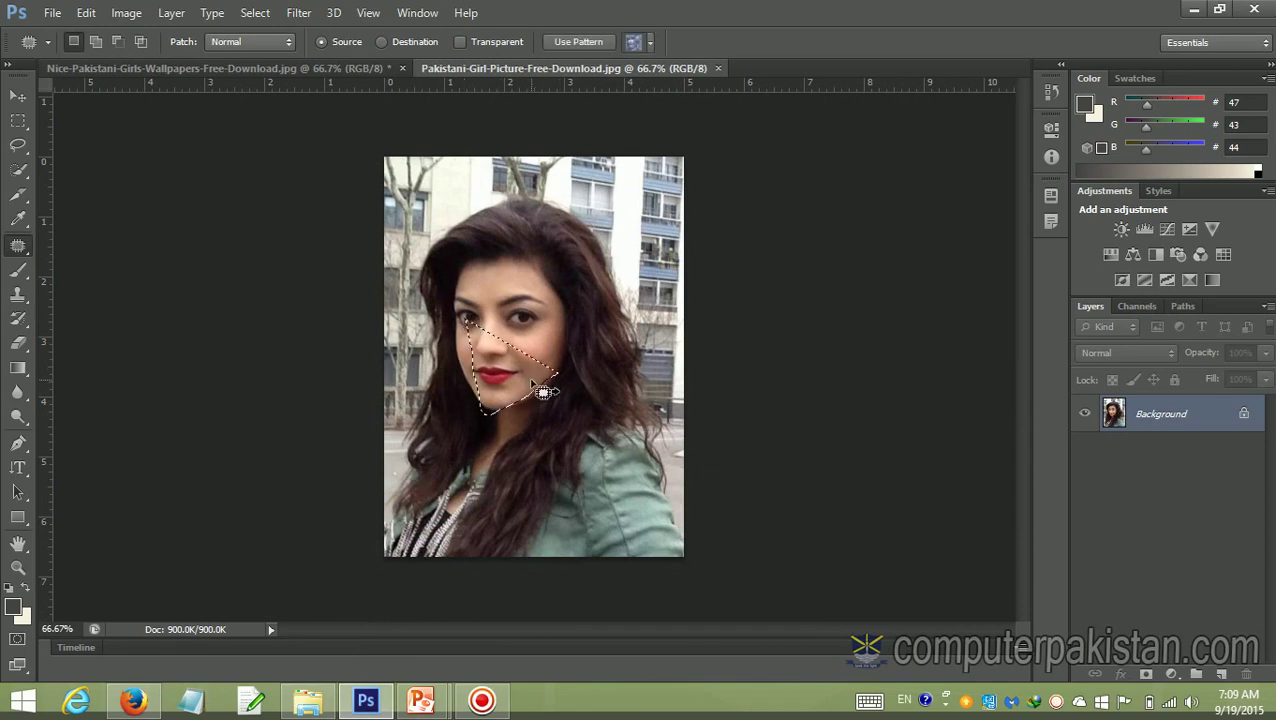
left_click_drag(541, 389, 430, 361)
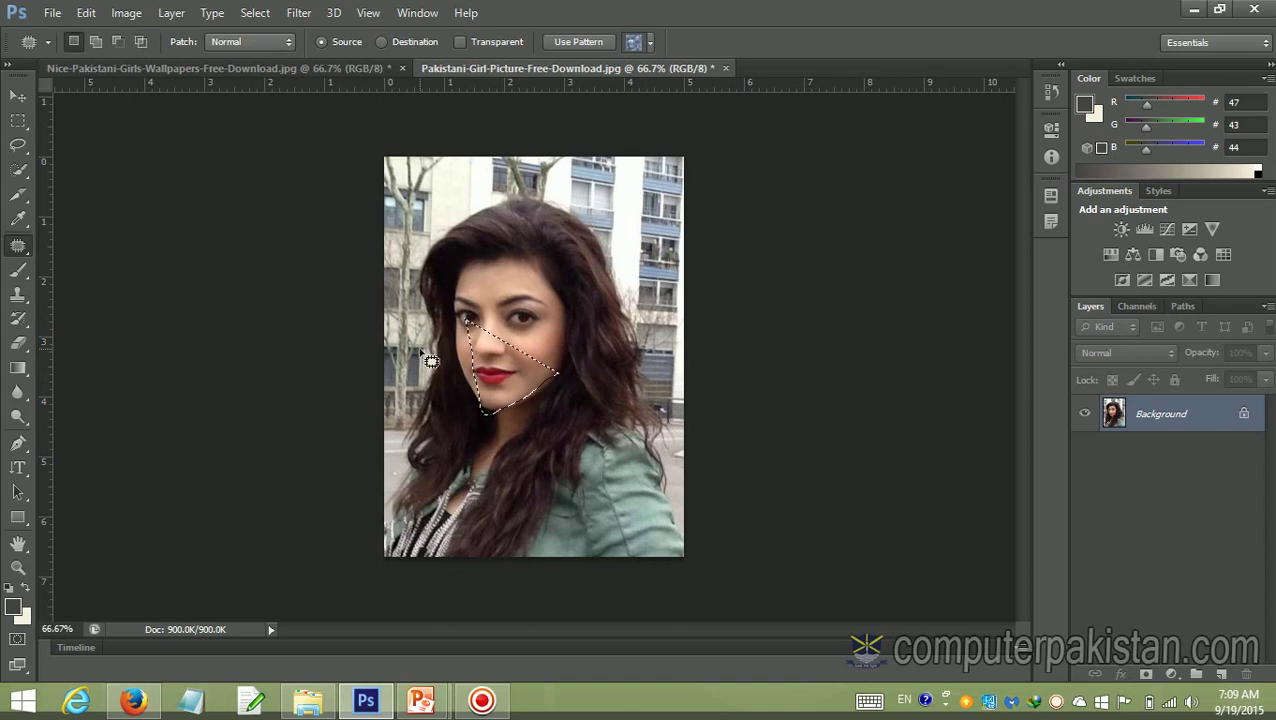
left_click(18, 120)
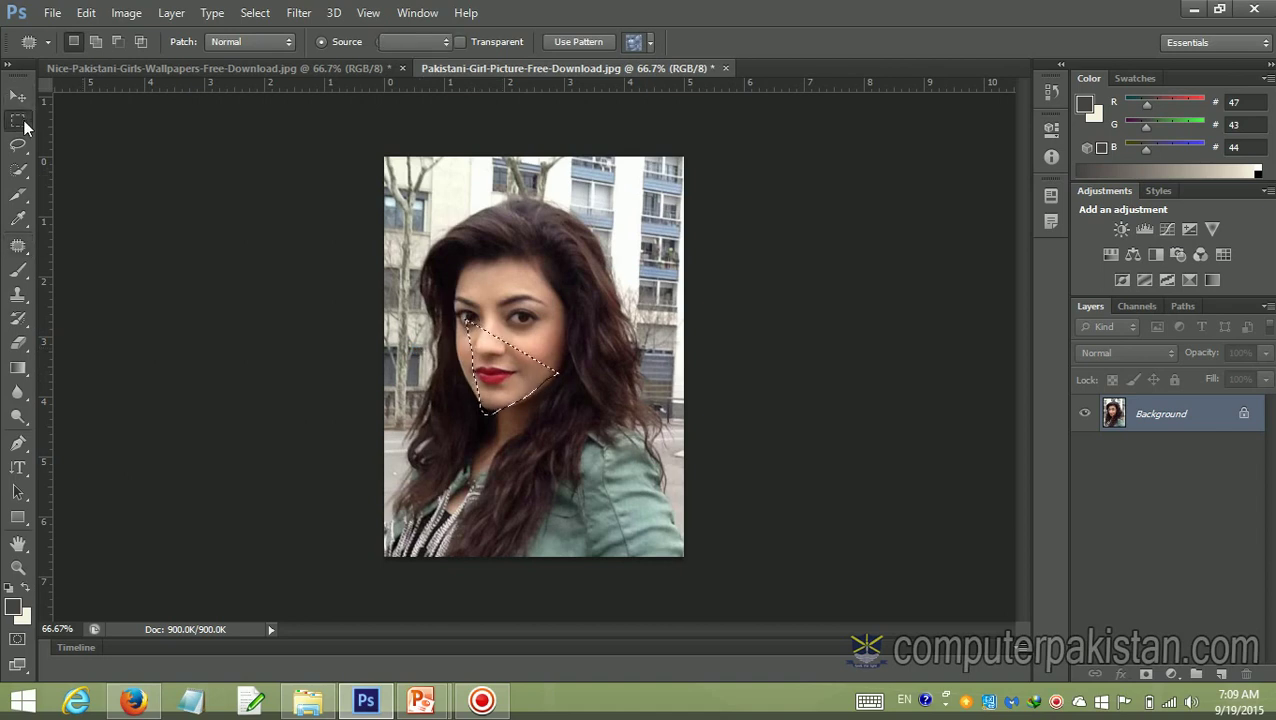
left_click(508, 290)
left_click(18, 245)
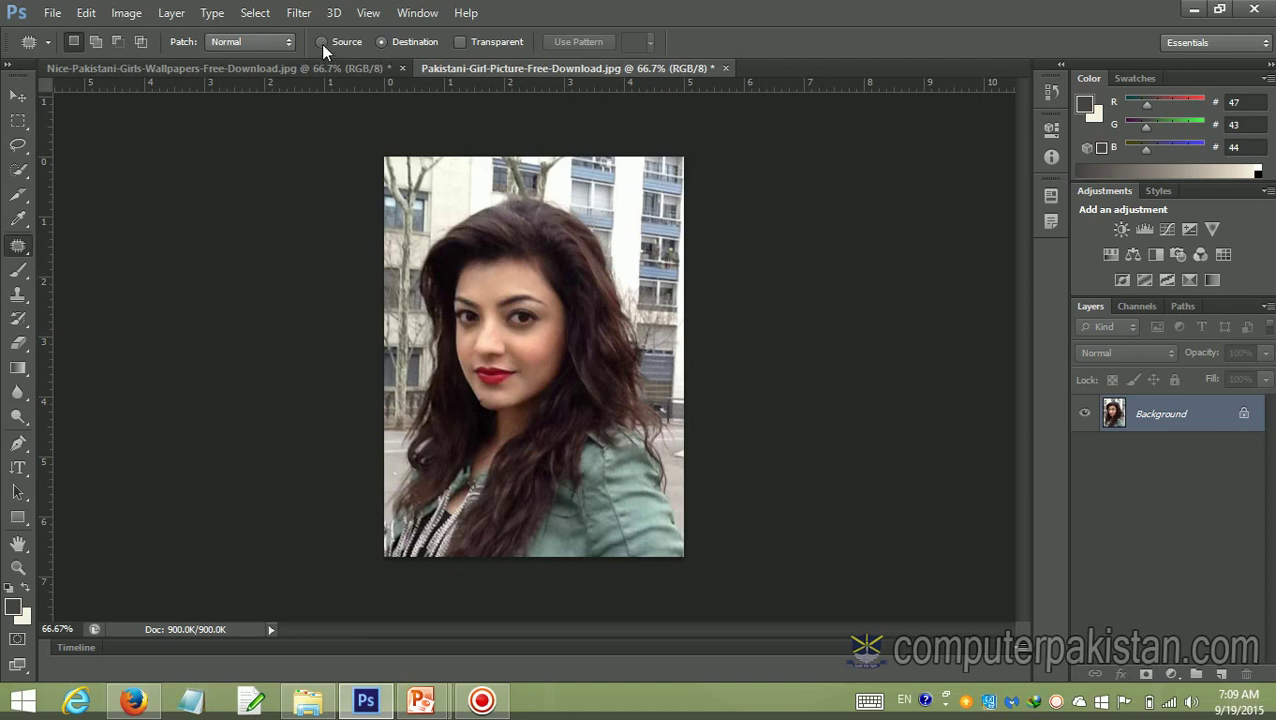
left_click(236, 68)
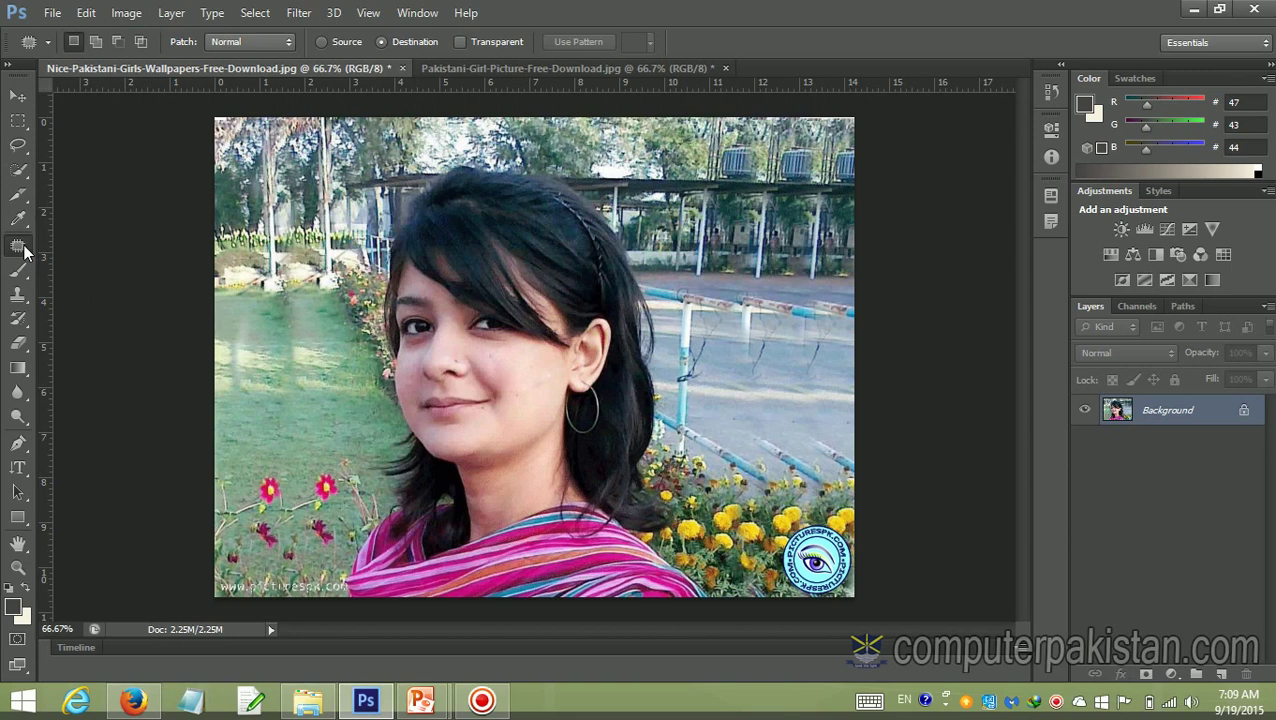
Marquee the girl's face, trial a moved Ctrl+J copy, then undo back to the selection
left_click(18, 121)
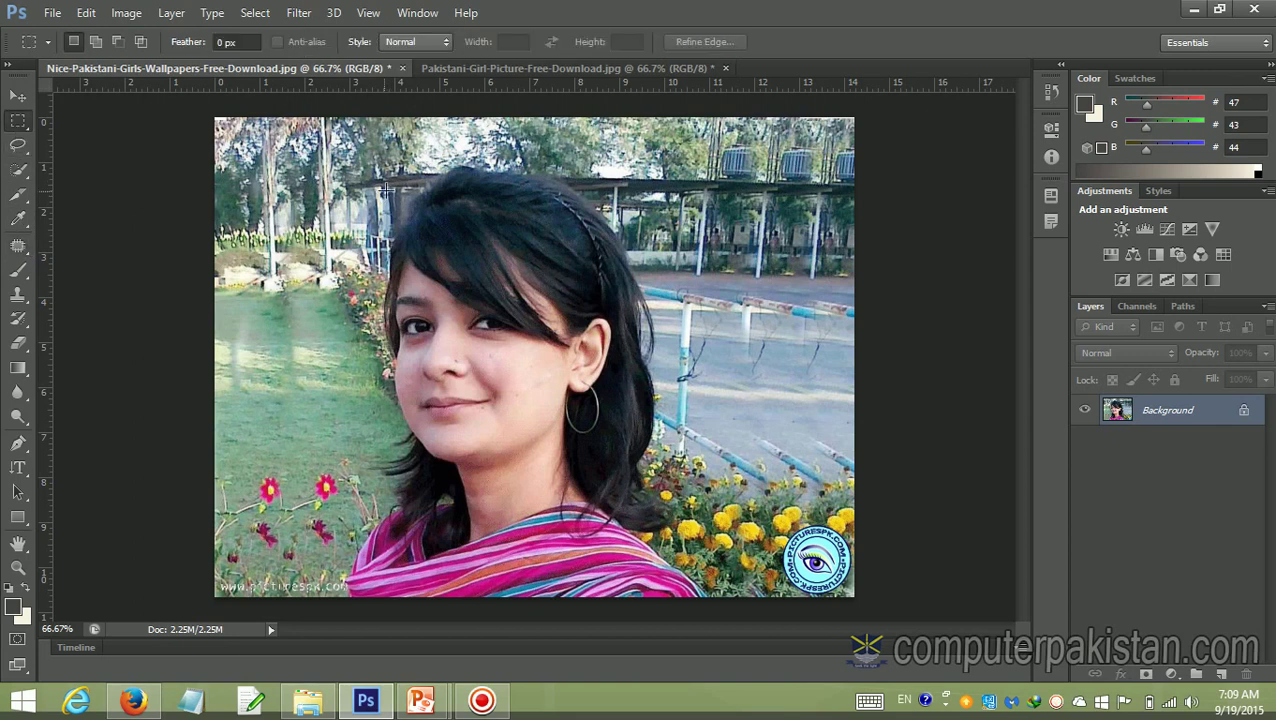
left_click_drag(385, 190, 604, 470)
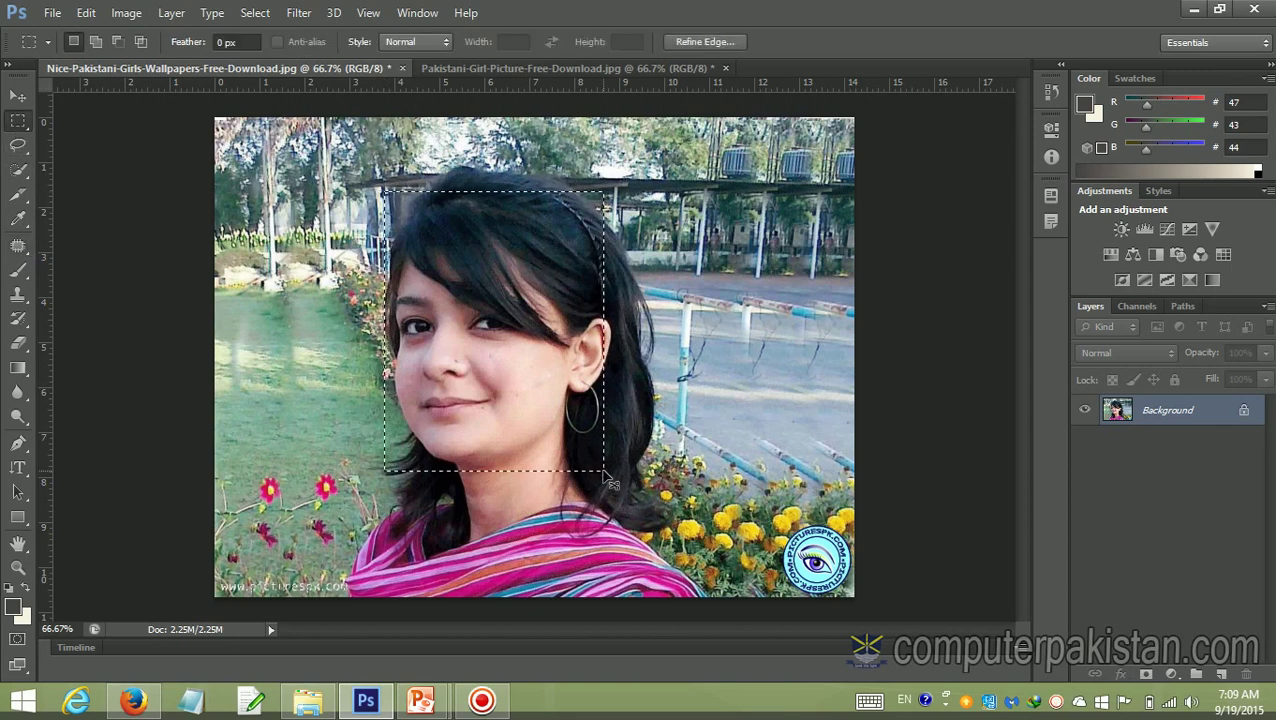
key("ctrl+j")
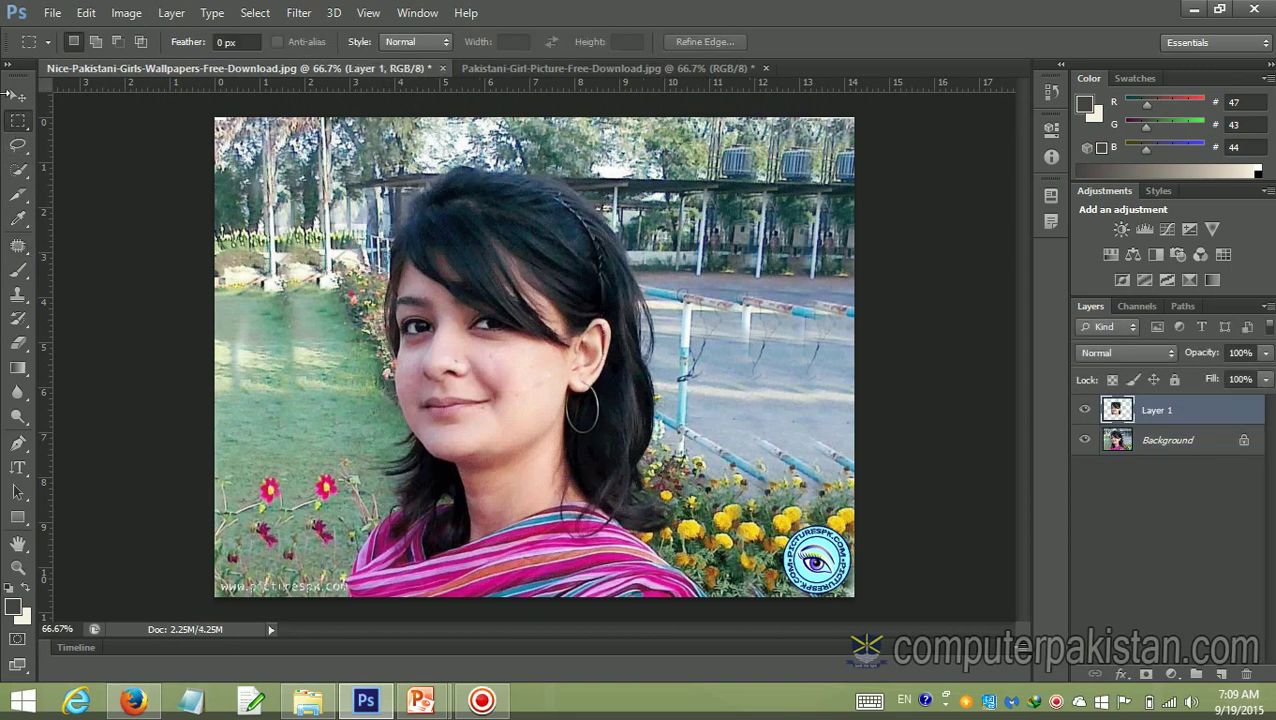
left_click(16, 96)
mouse_move(468, 366)
left_mouse_down()
mouse_move(697, 439)
mouse_move(738, 484)
left_mouse_up()
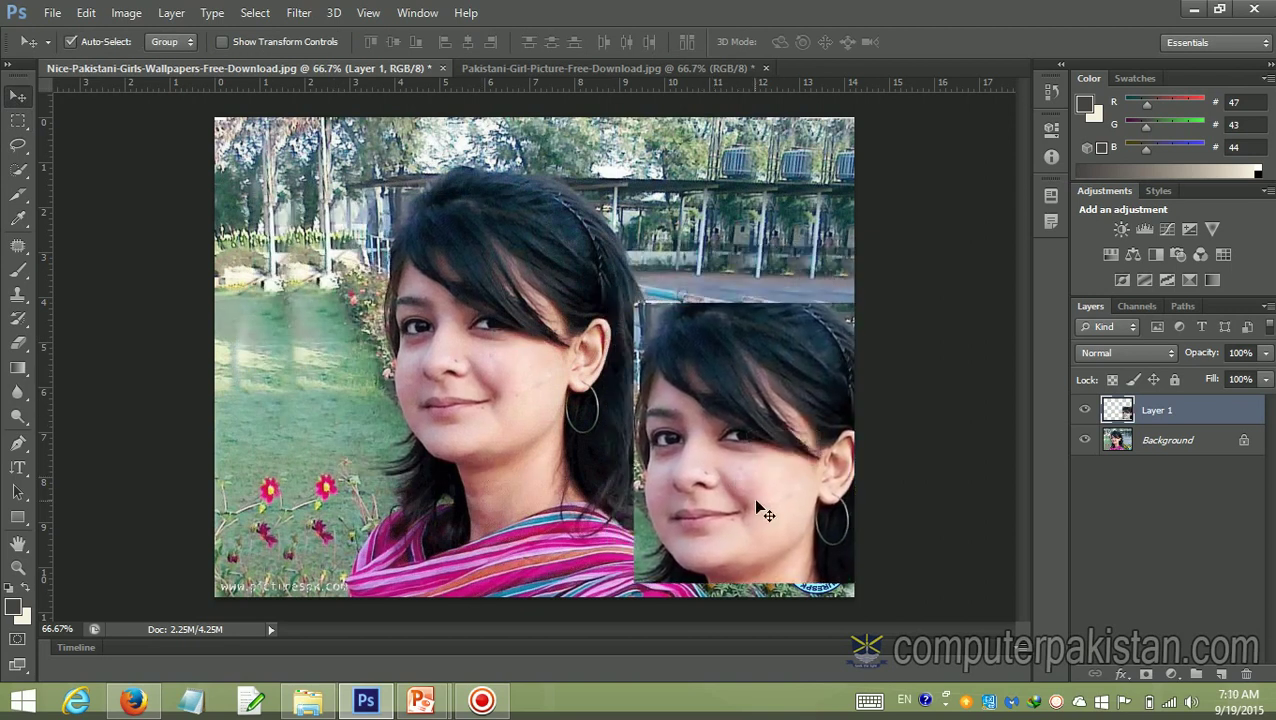
left_click(20, 247)
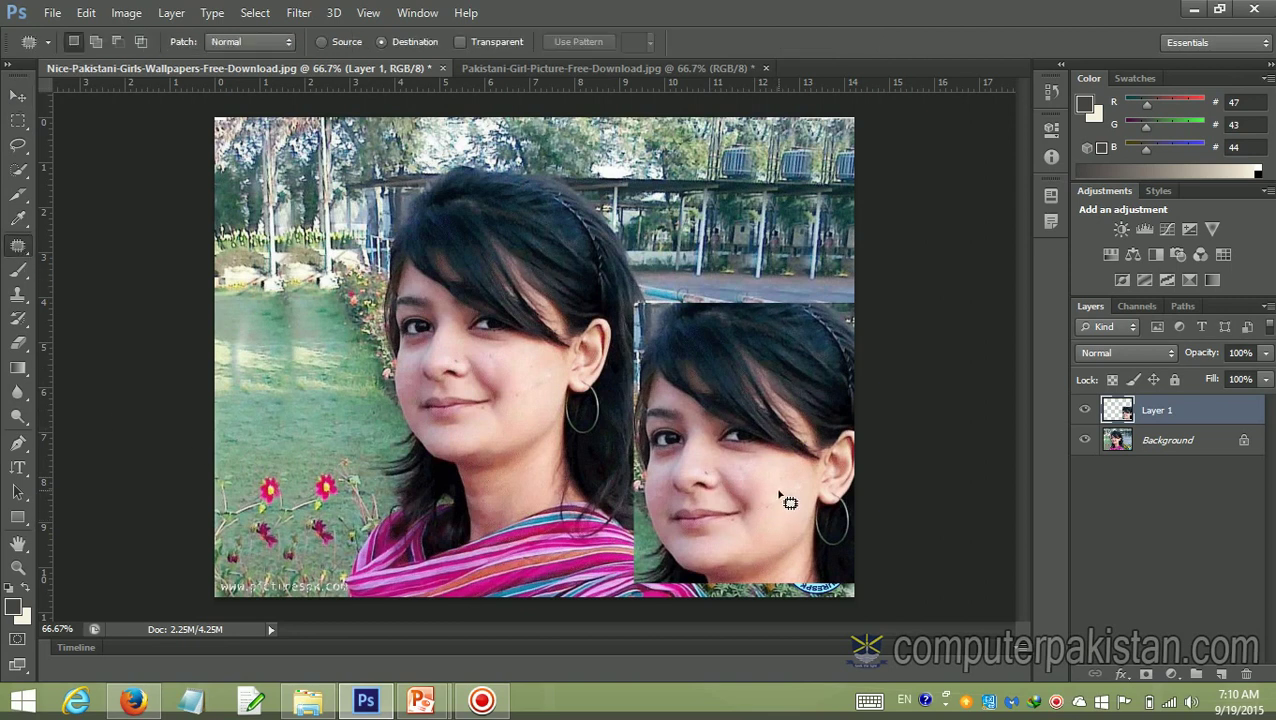
key("ctrl+alt+z")
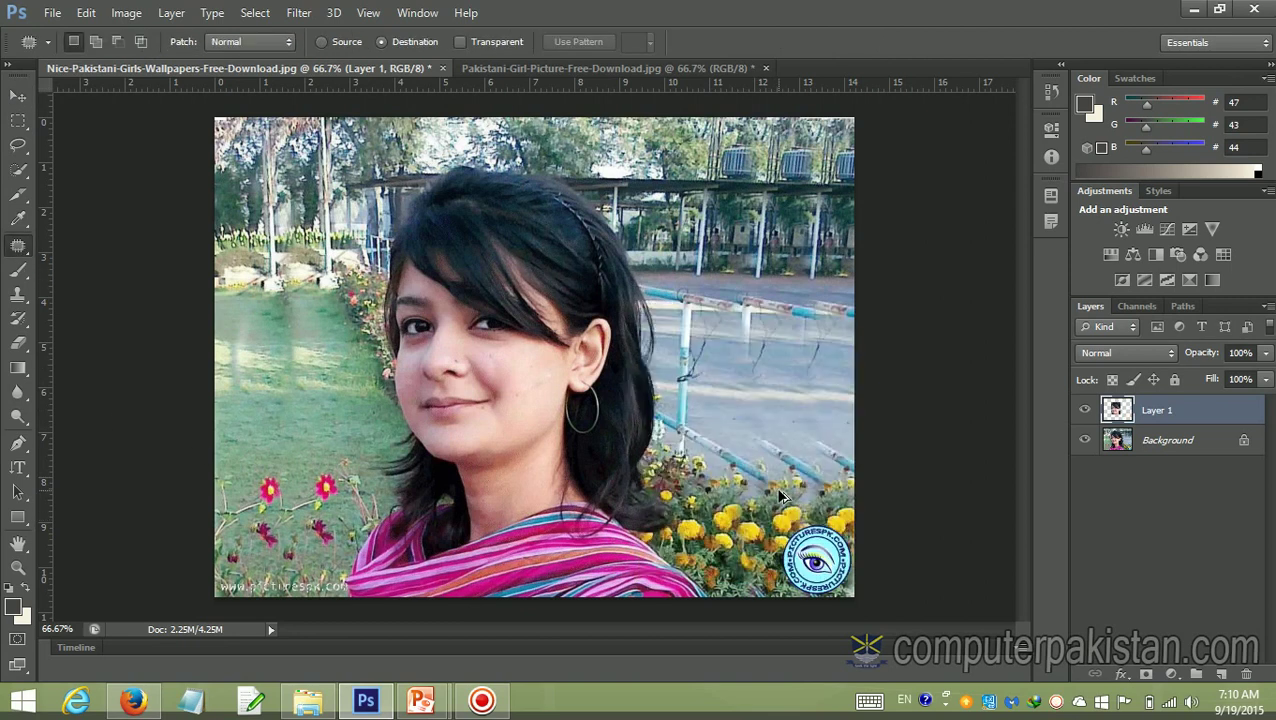
key("ctrl+alt+z")
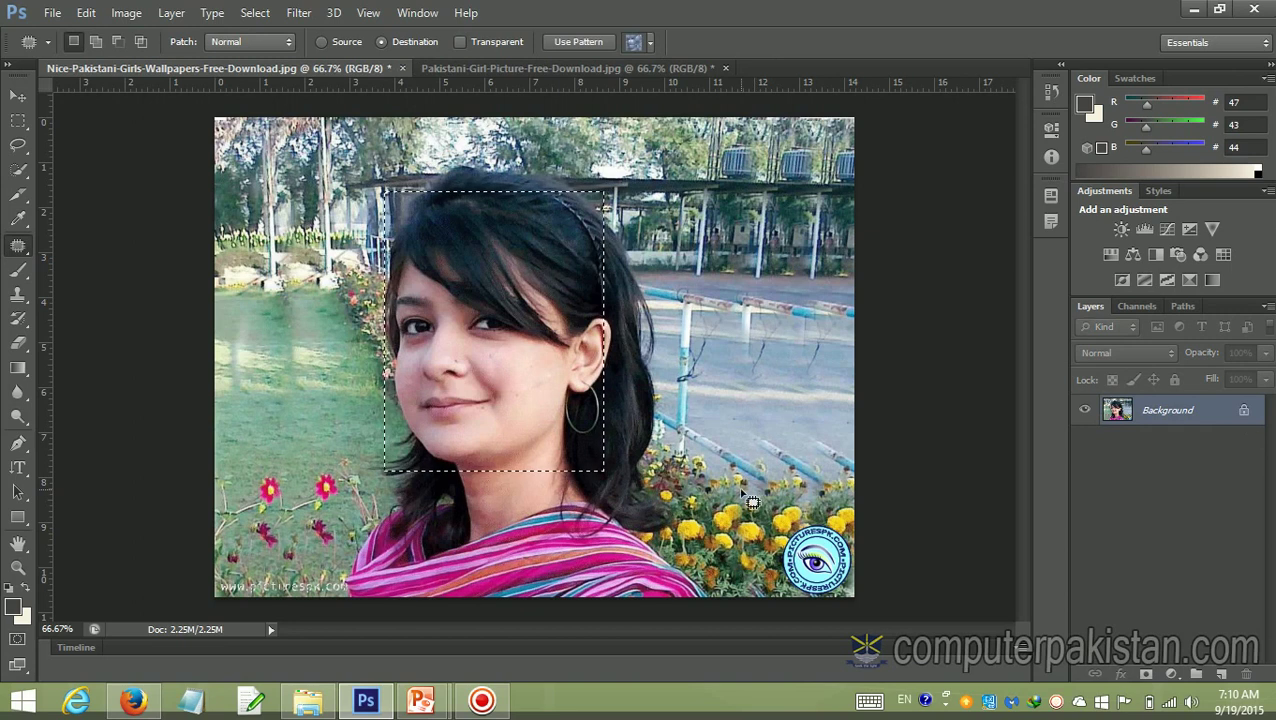
Paint a dark cheek spot, then move a Layer 1 copy of the face to the lower right
left_click(18, 270)
left_click(524, 382)
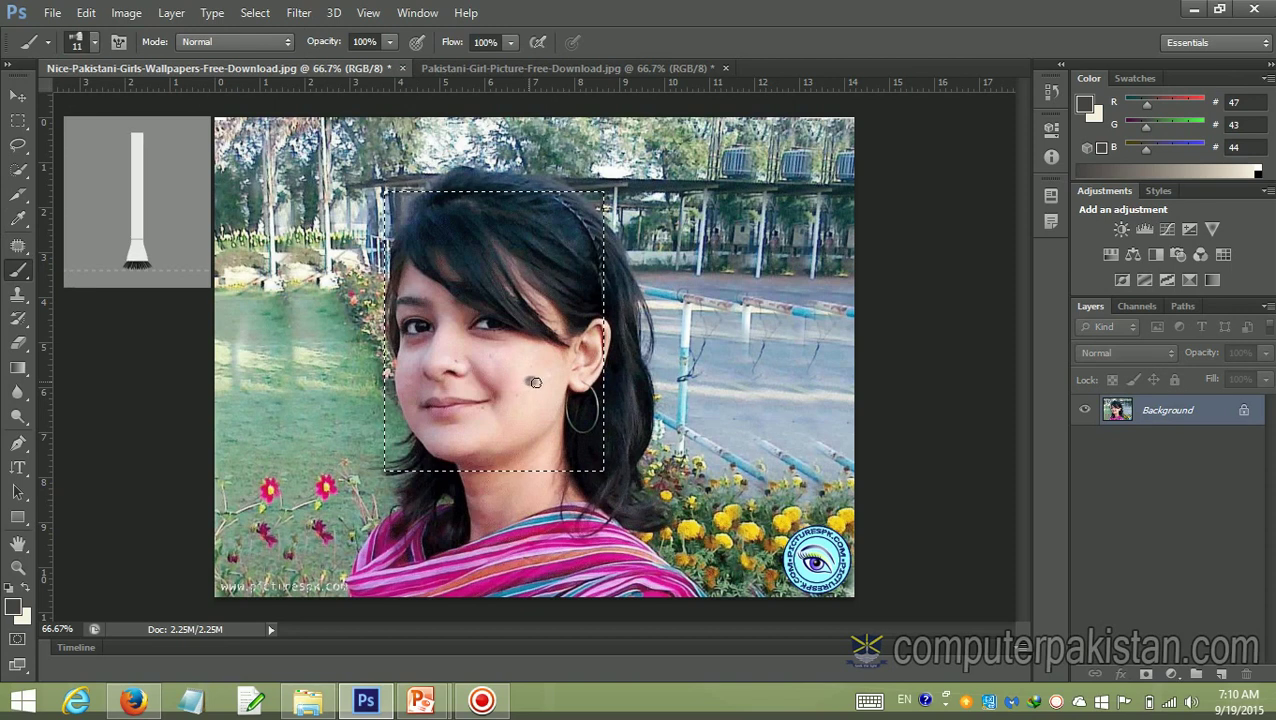
left_click(529, 382)
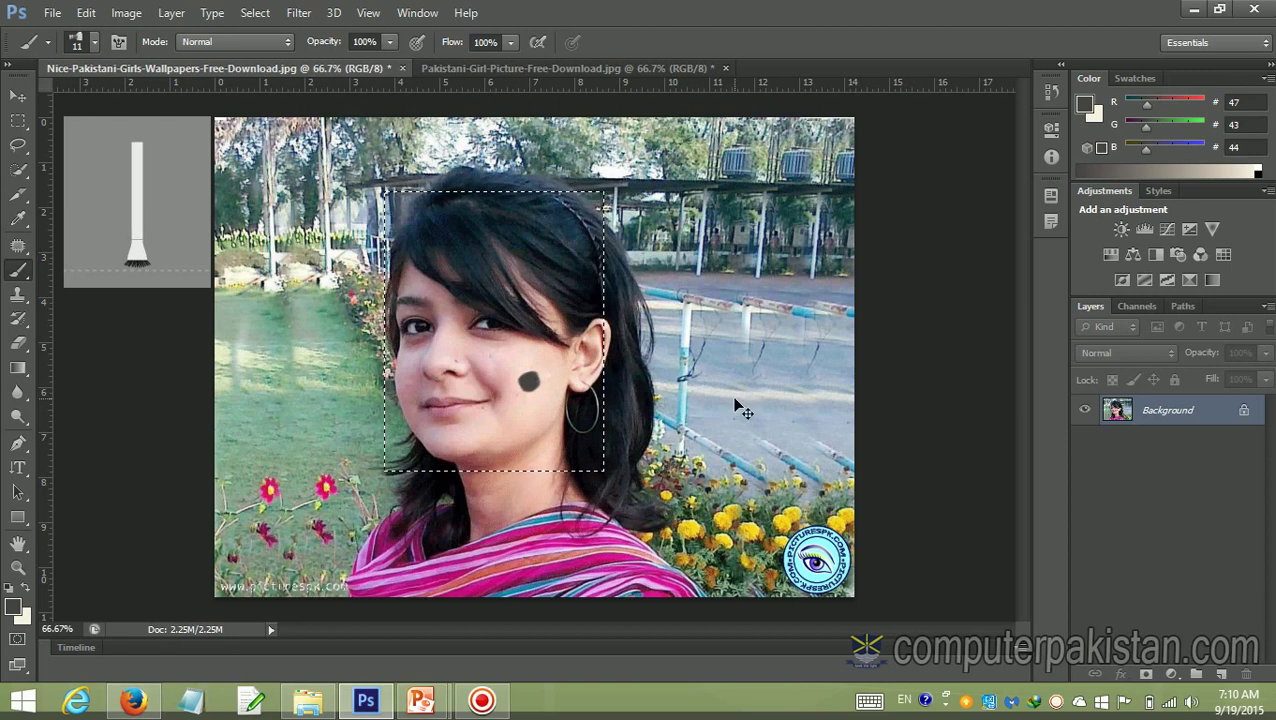
key("ctrl+j")
left_click(18, 96)
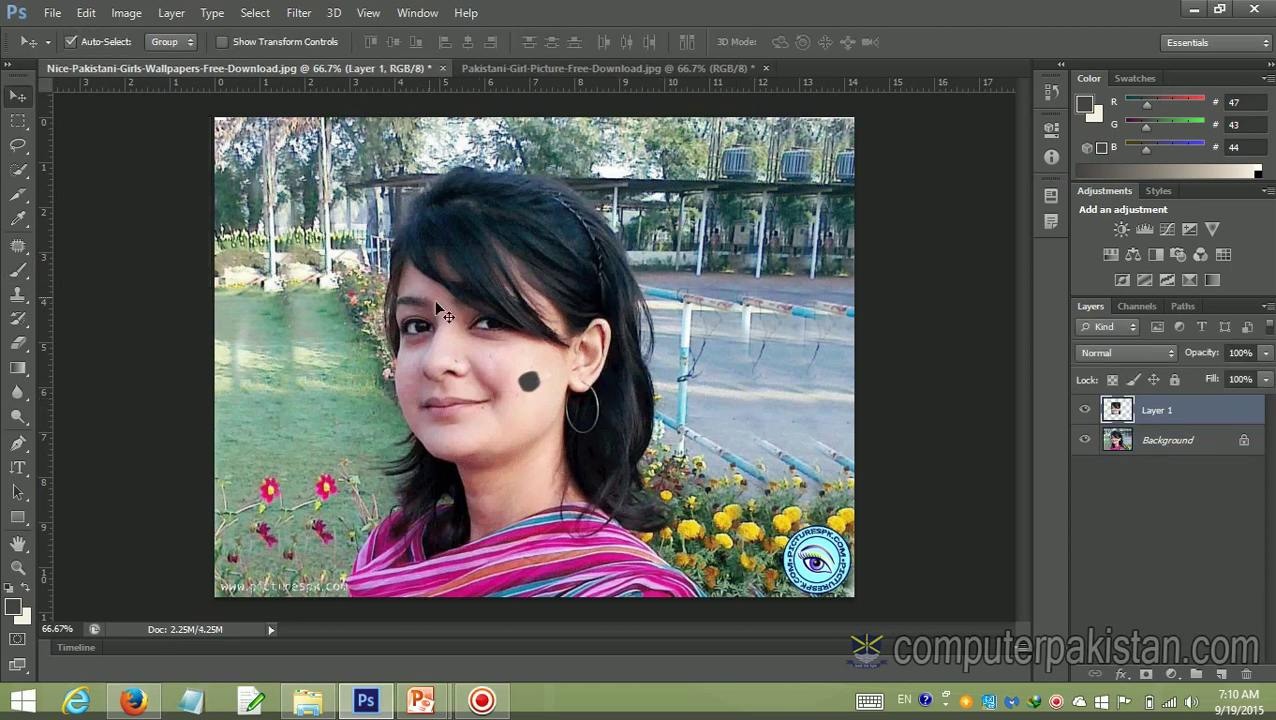
left_click_drag(436, 306, 718, 424)
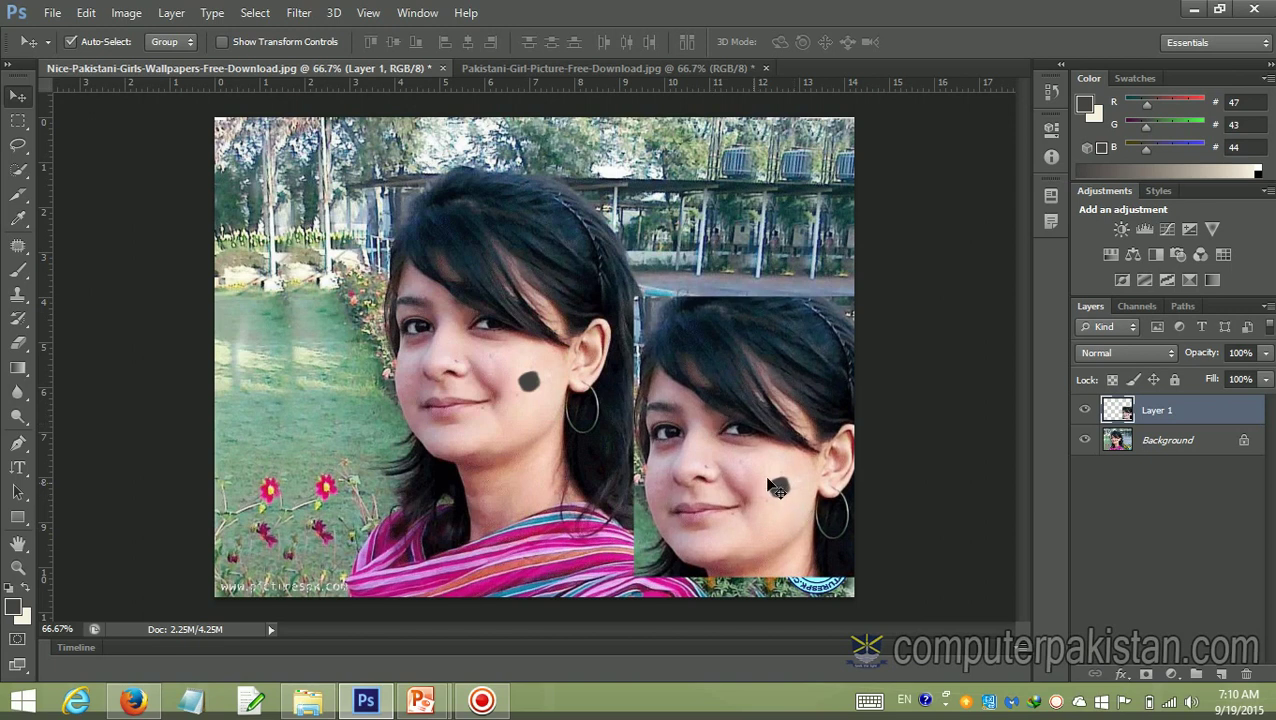
left_click(22, 252)
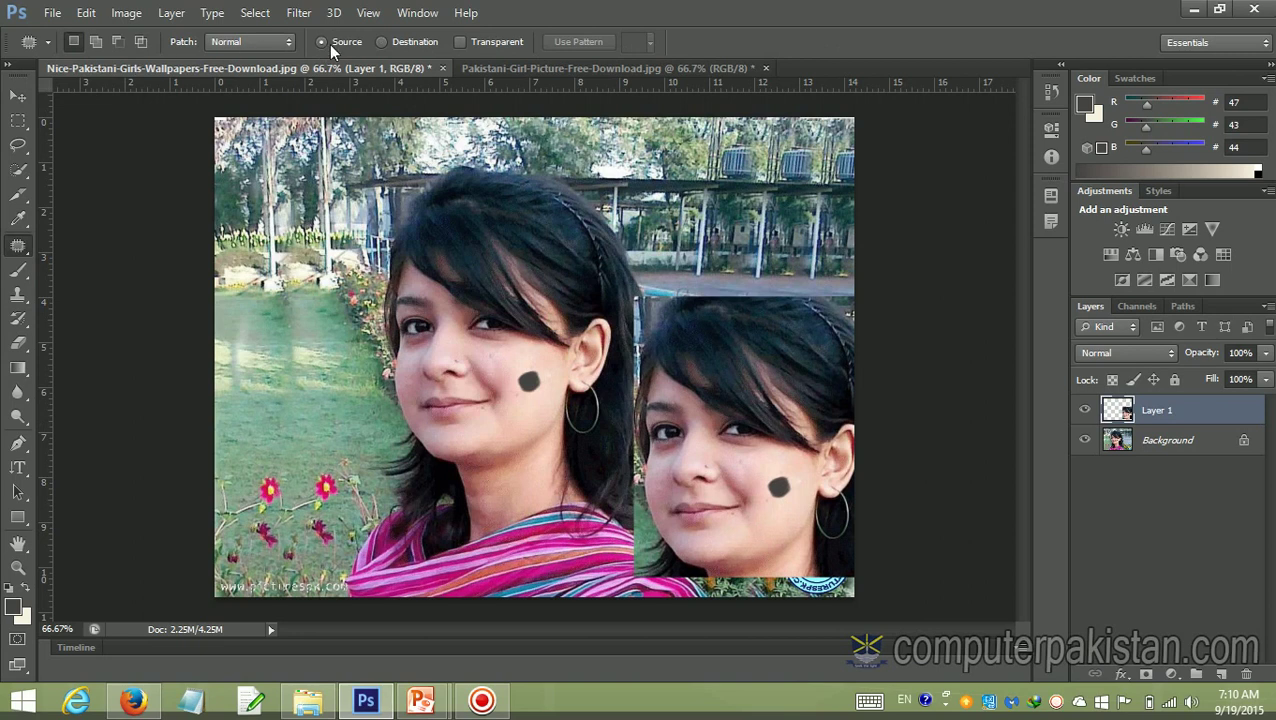
Convert Background to Layer 0 and patch the dark spot off the original cheek
left_click_drag(517, 372, 536, 402)
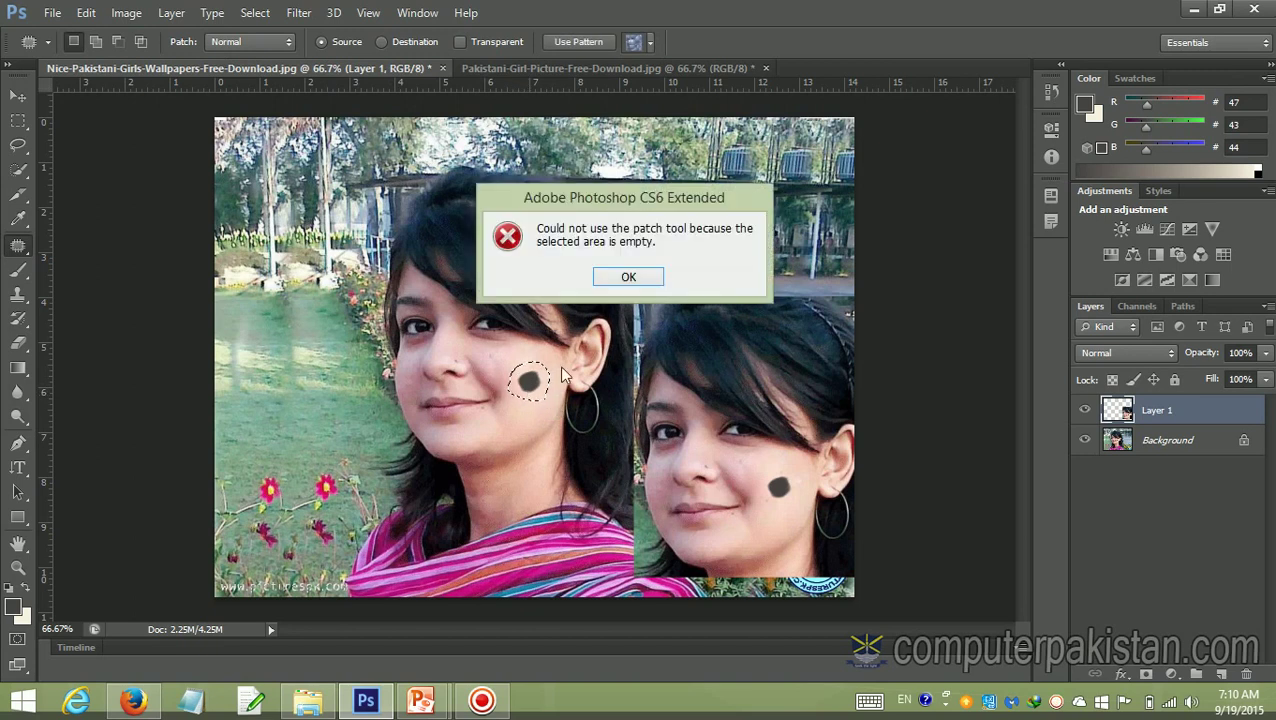
left_click(626, 280)
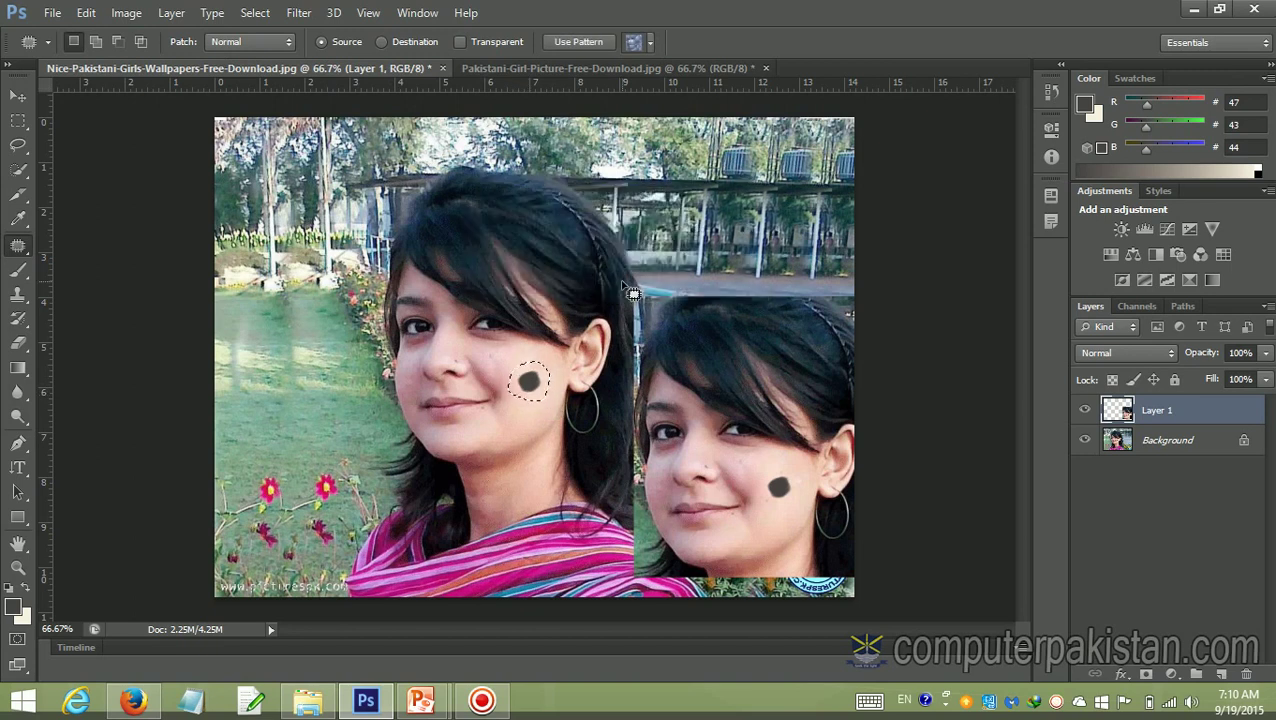
double_click(1134, 453)
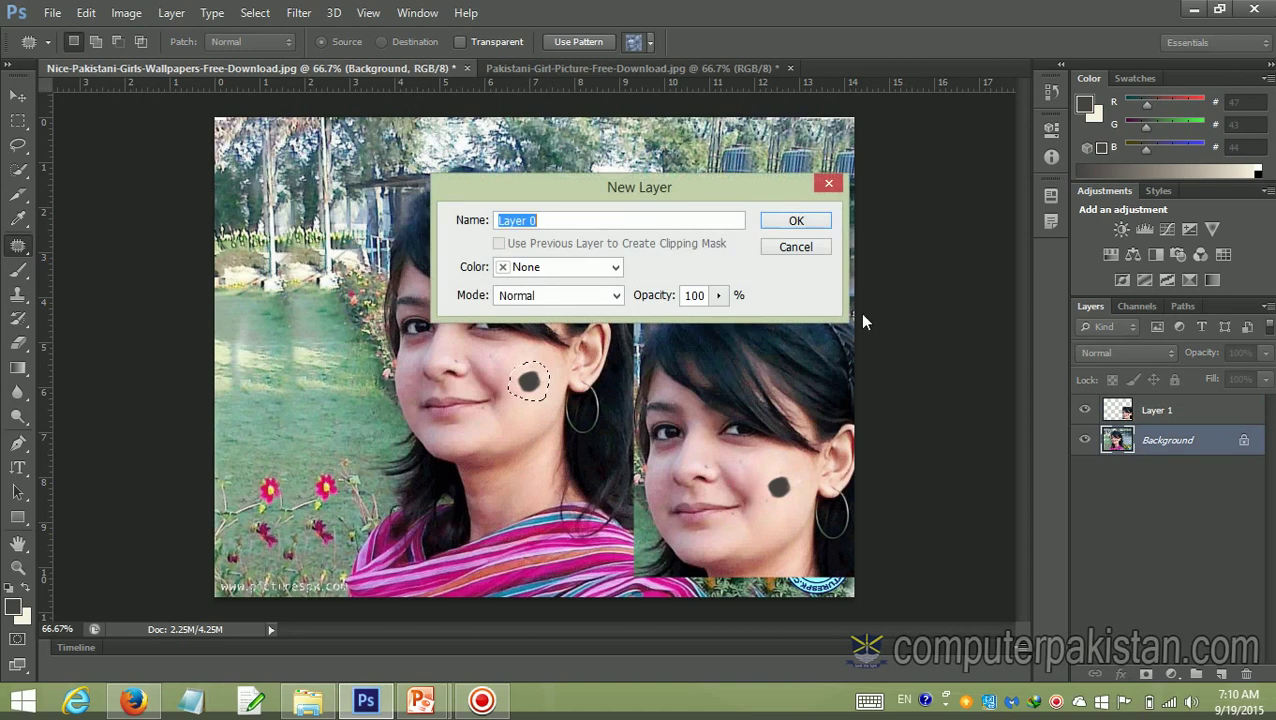
left_click(795, 222)
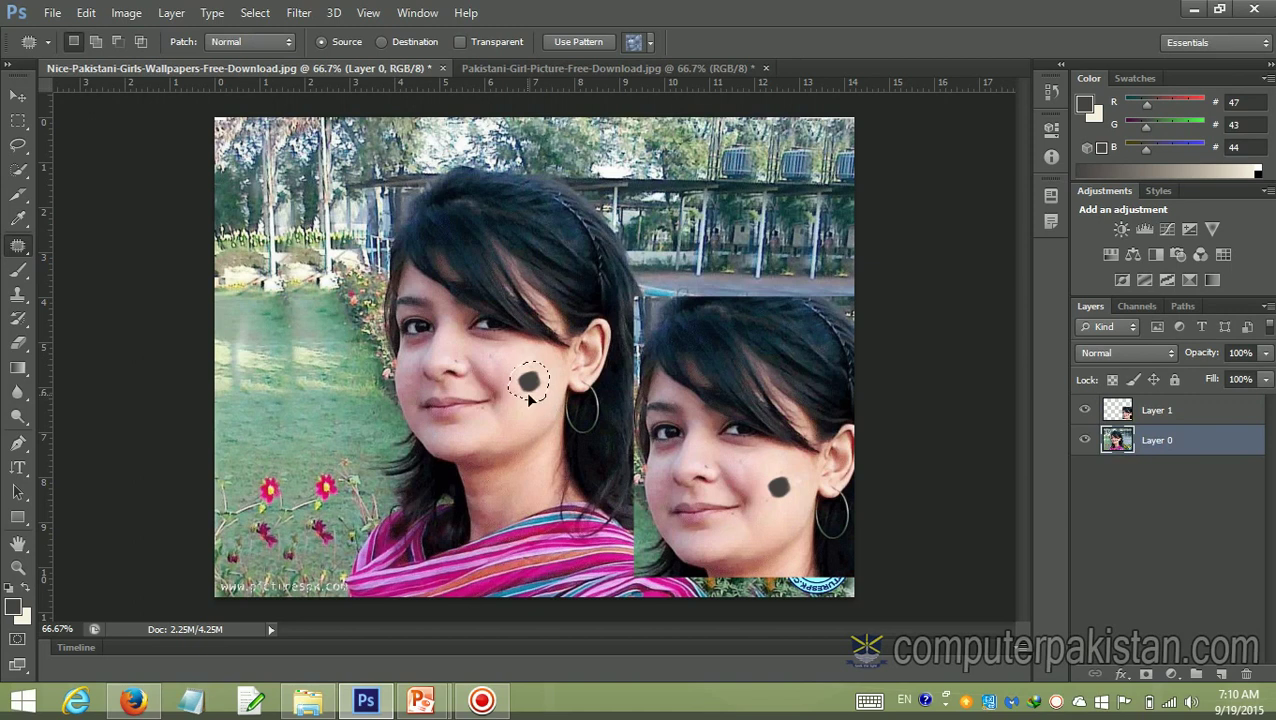
left_click_drag(530, 397, 541, 435)
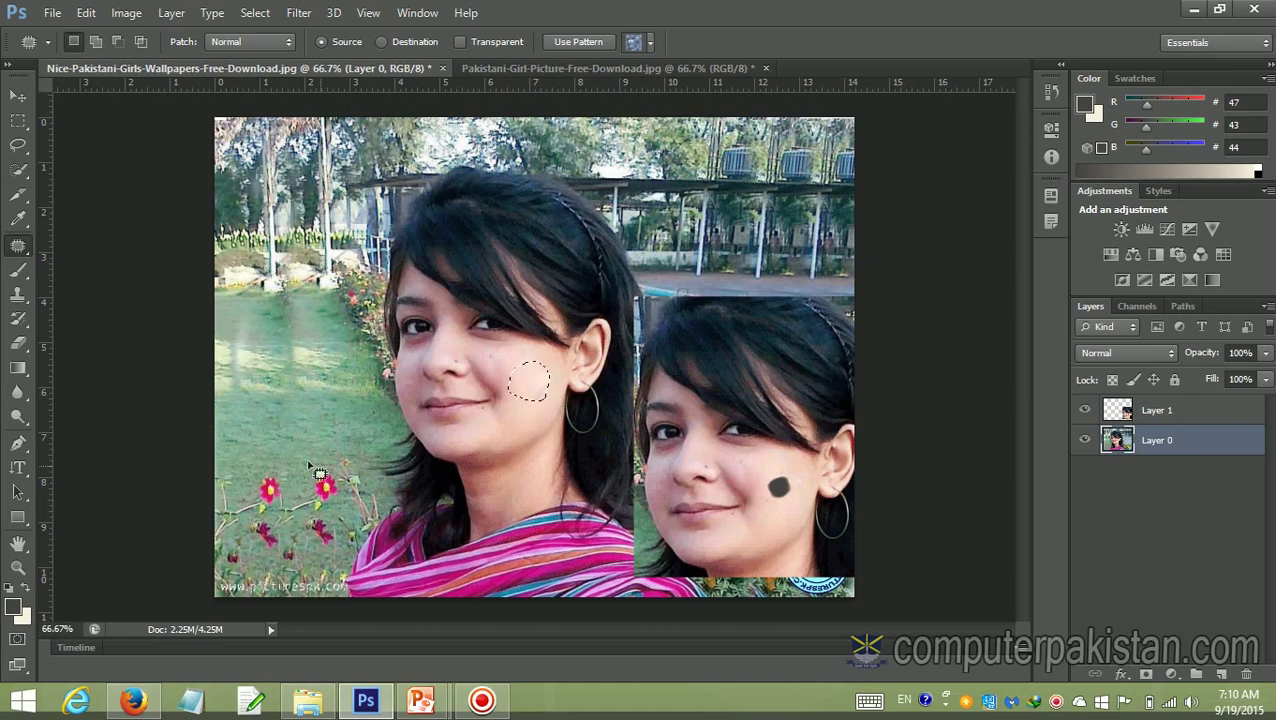
key("ctrl+d")
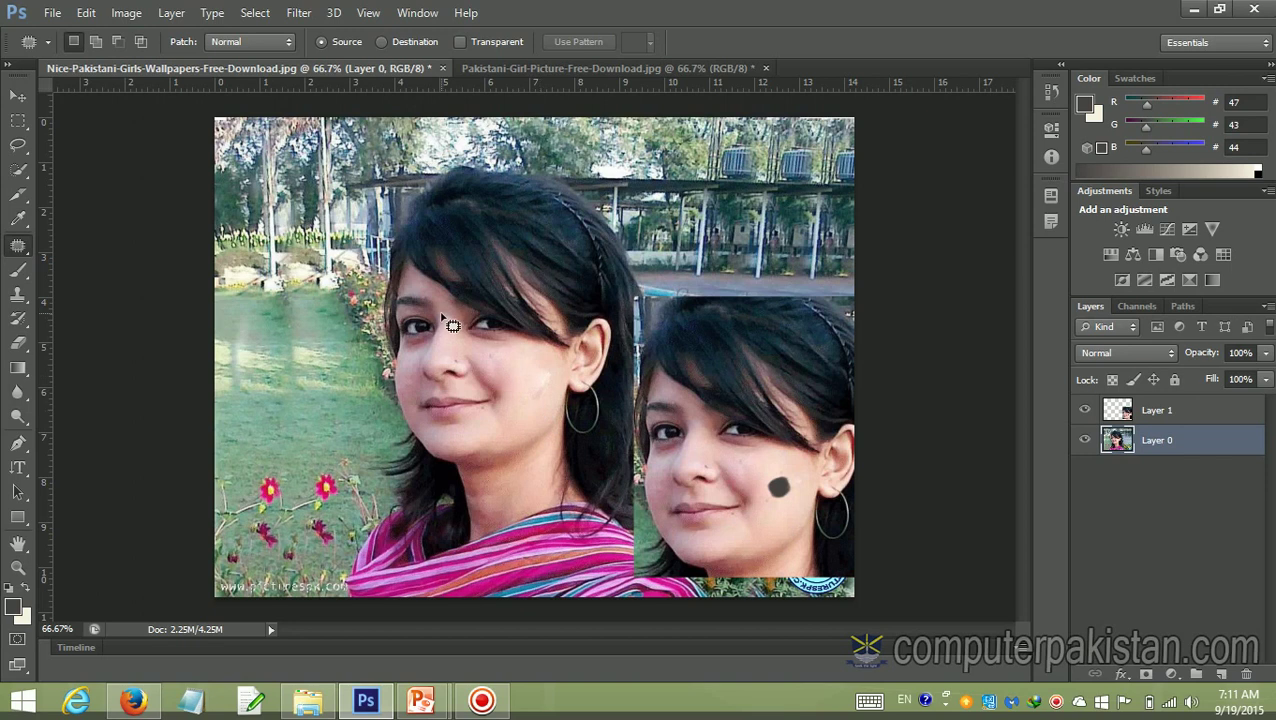
Save the portrait as '11 class.psd', confirm compatibility, and close the document
key("ctrl+s")
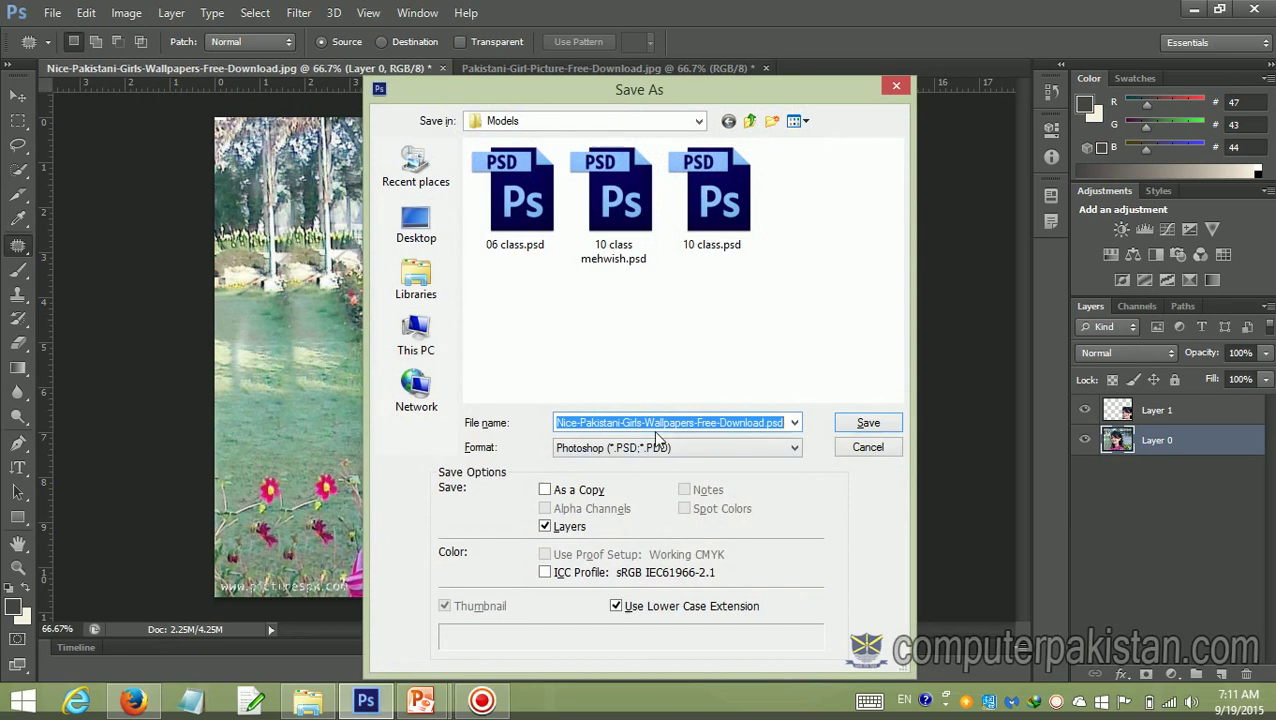
type("11 class")
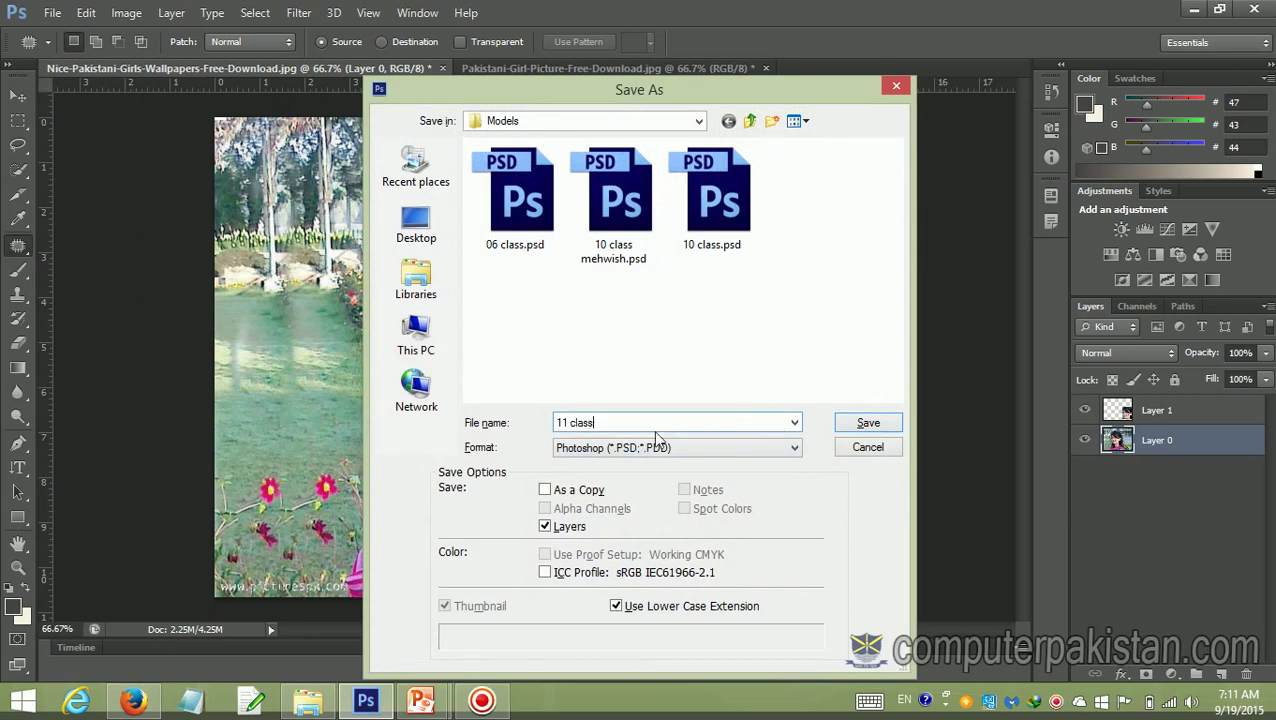
left_click(869, 424)
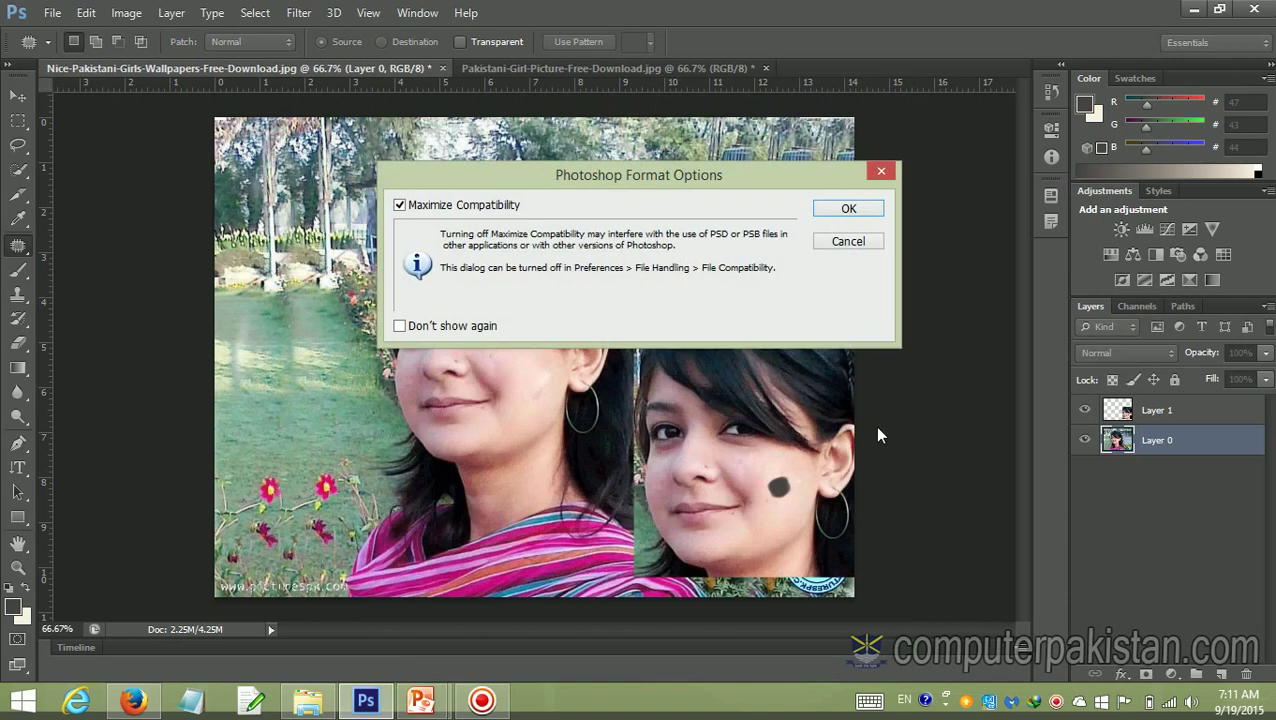
left_click(846, 214)
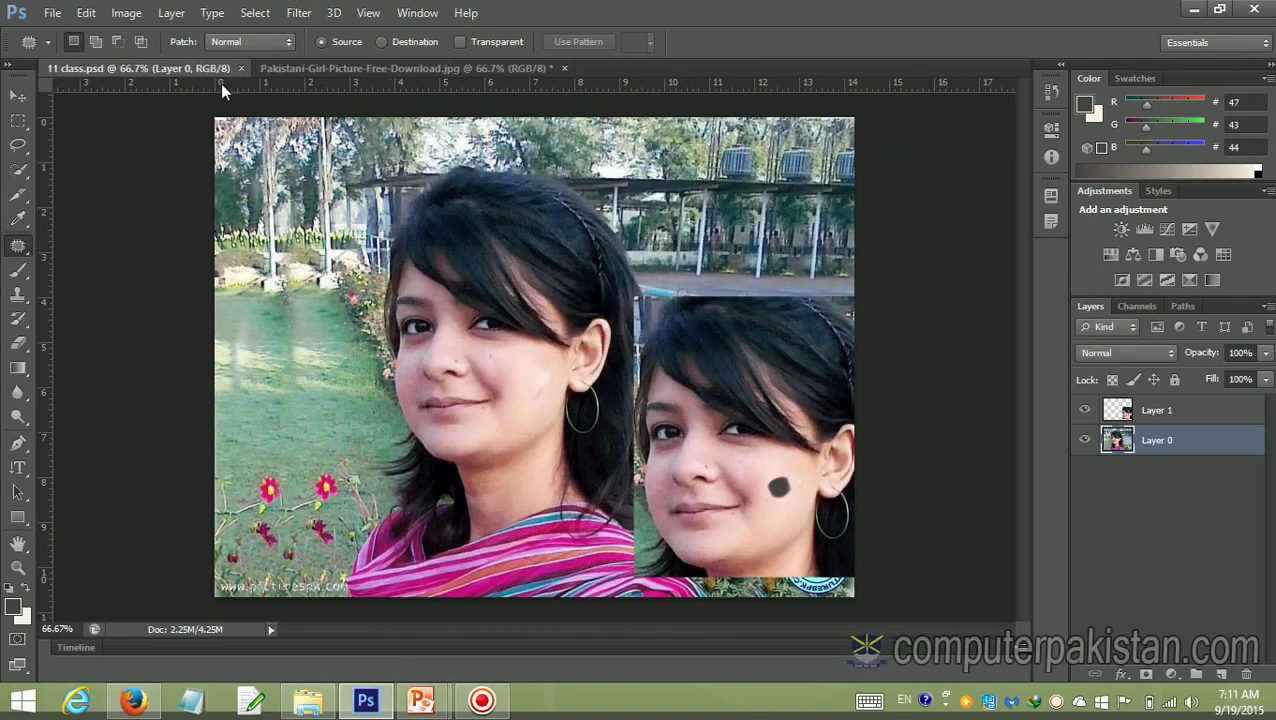
left_click(240, 68)
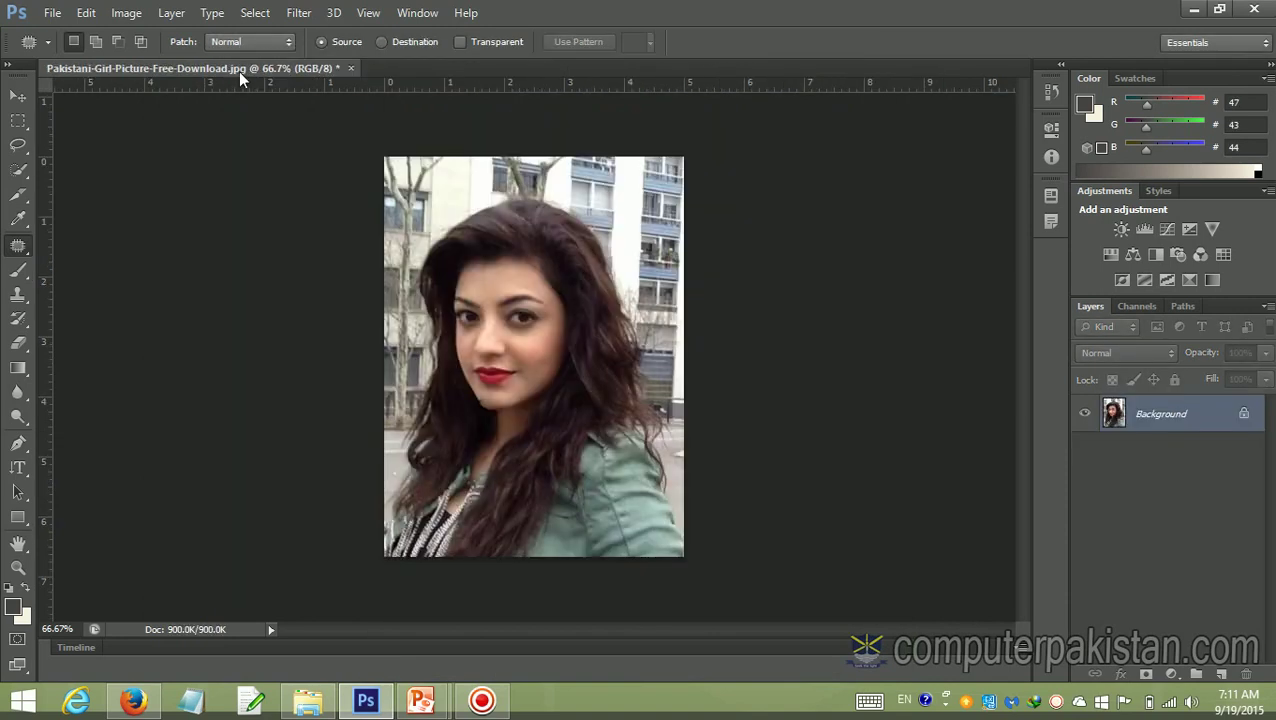
Reopen Nice-Pakistani-Girls-Wallpapers-Free-Download.jpg, then switch back to the Pakistani-Girl-Picture tab
left_click(52, 12)
left_click(70, 51)
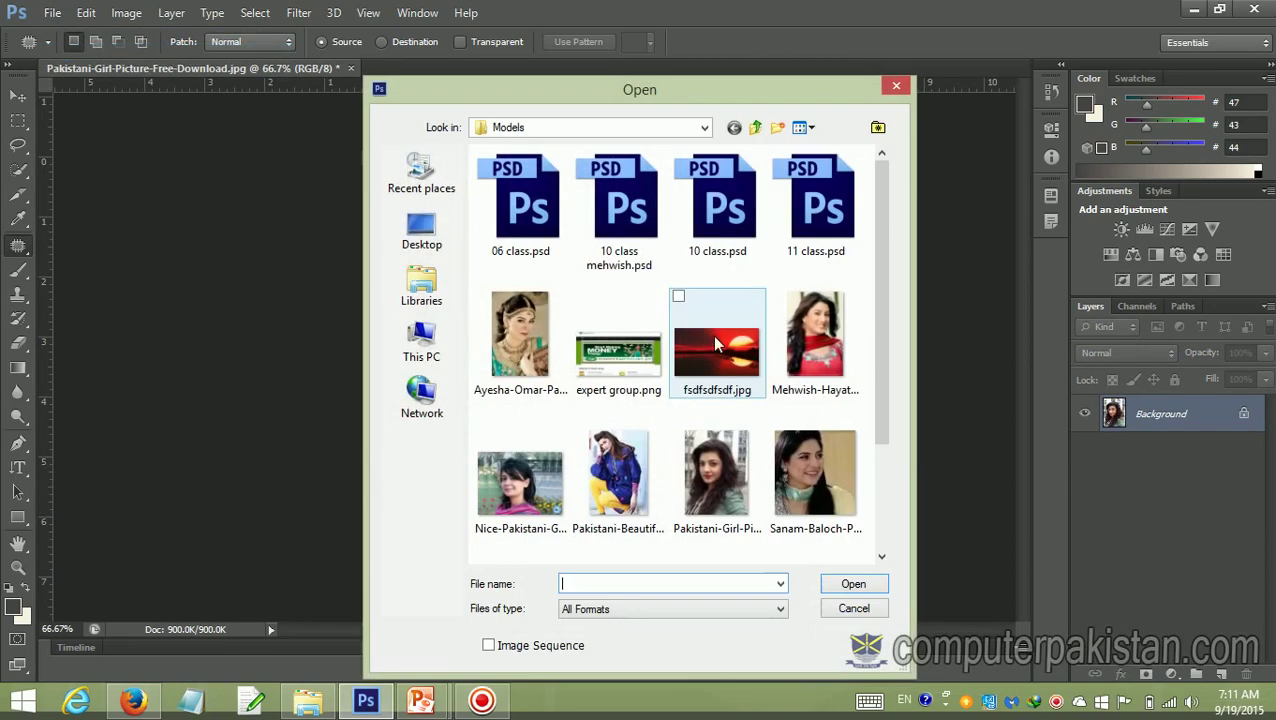
left_click(512, 470)
left_click(849, 588)
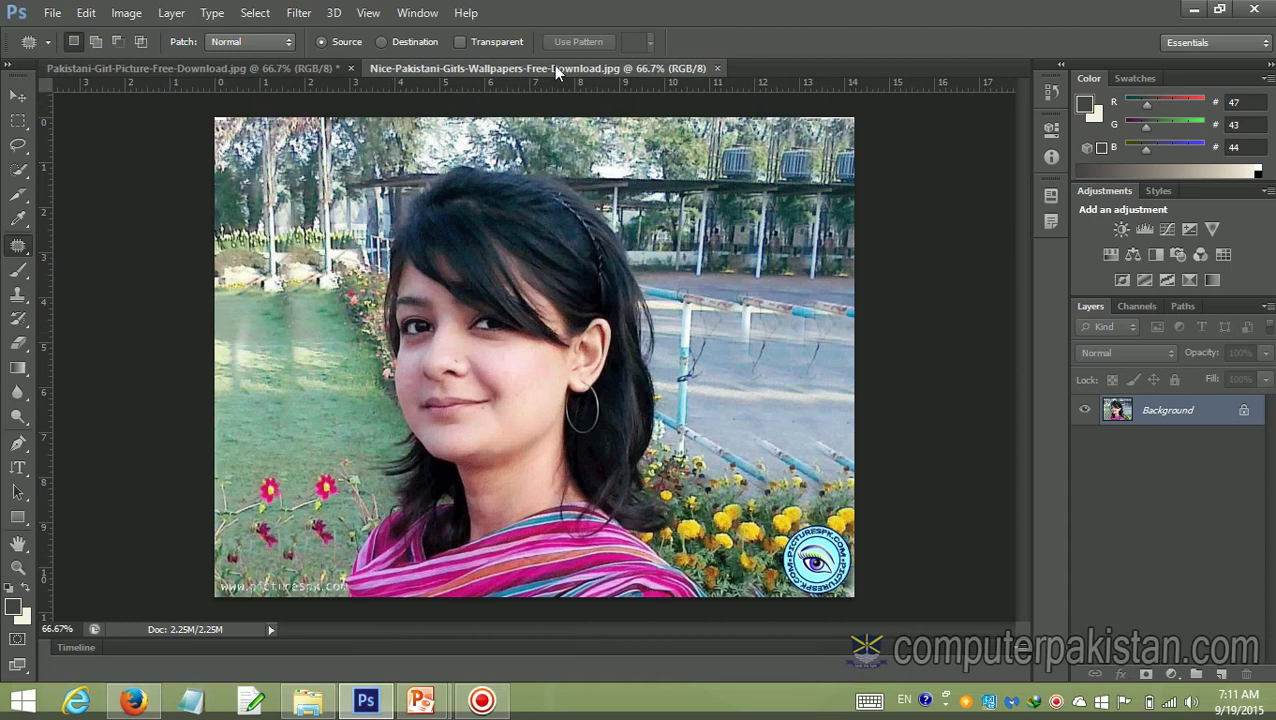
left_click(257, 69)
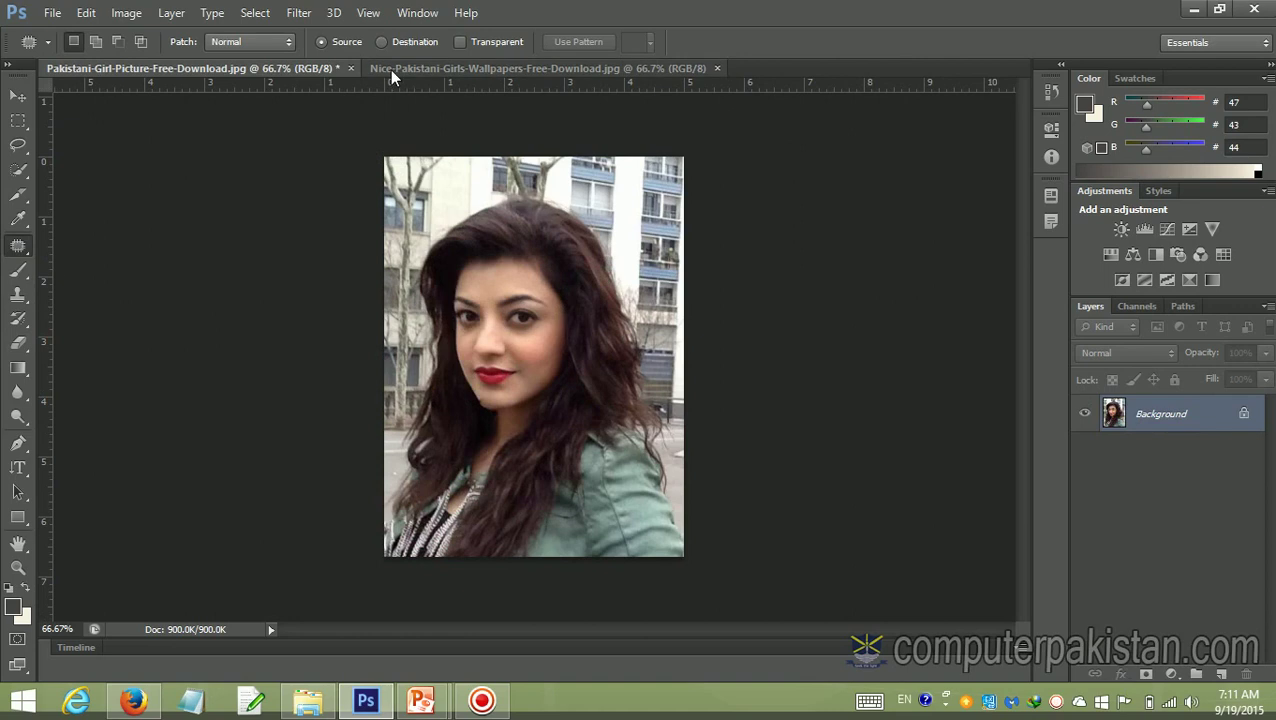
Set Patch to Destination, outline the red-lipped woman's face, then switch to the Wallpapers photo
left_click(380, 43)
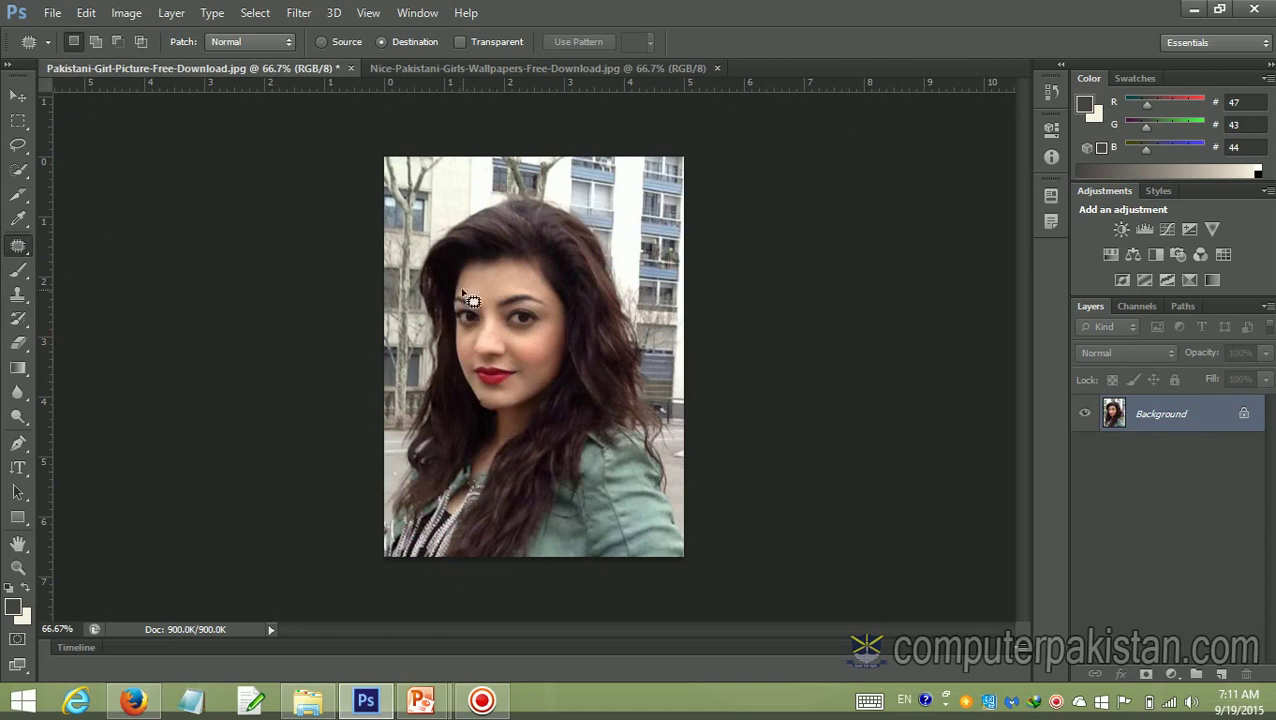
mouse_move(493, 277)
left_mouse_down()
mouse_move(570, 358)
mouse_move(487, 408)
mouse_move(466, 292)
left_mouse_up()
left_click_drag(466, 271, 470, 267)
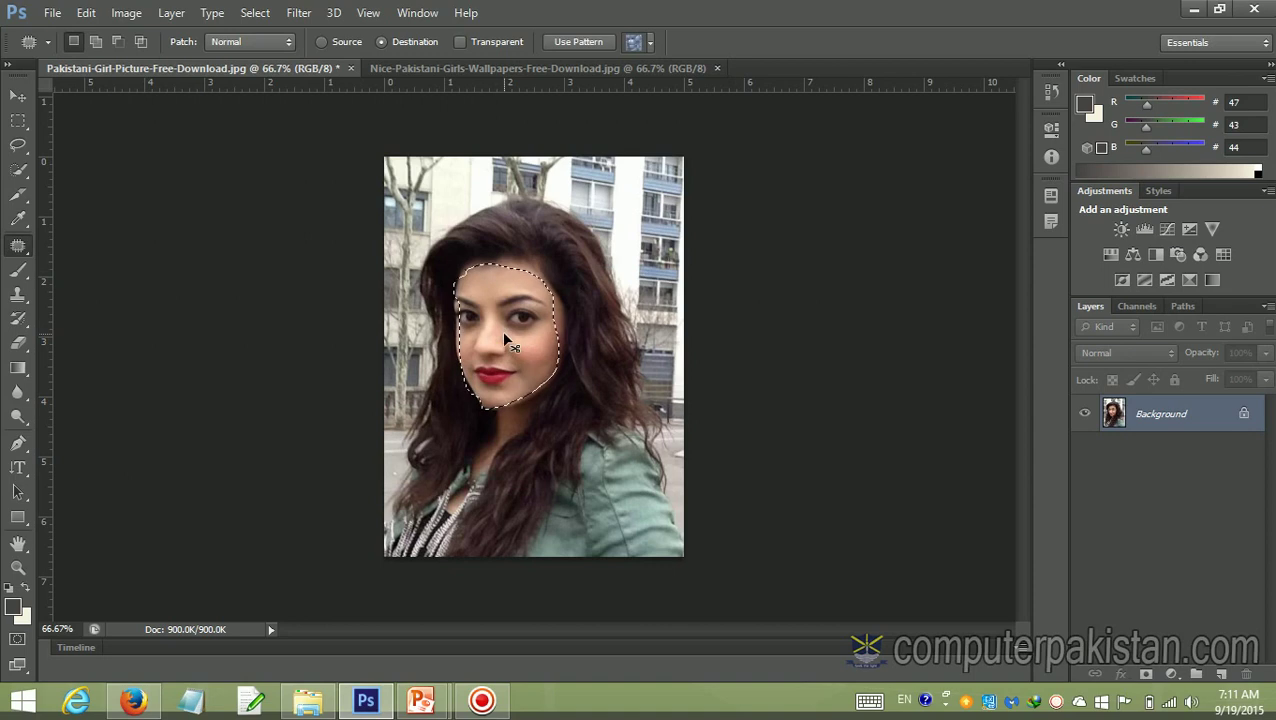
left_click(445, 68)
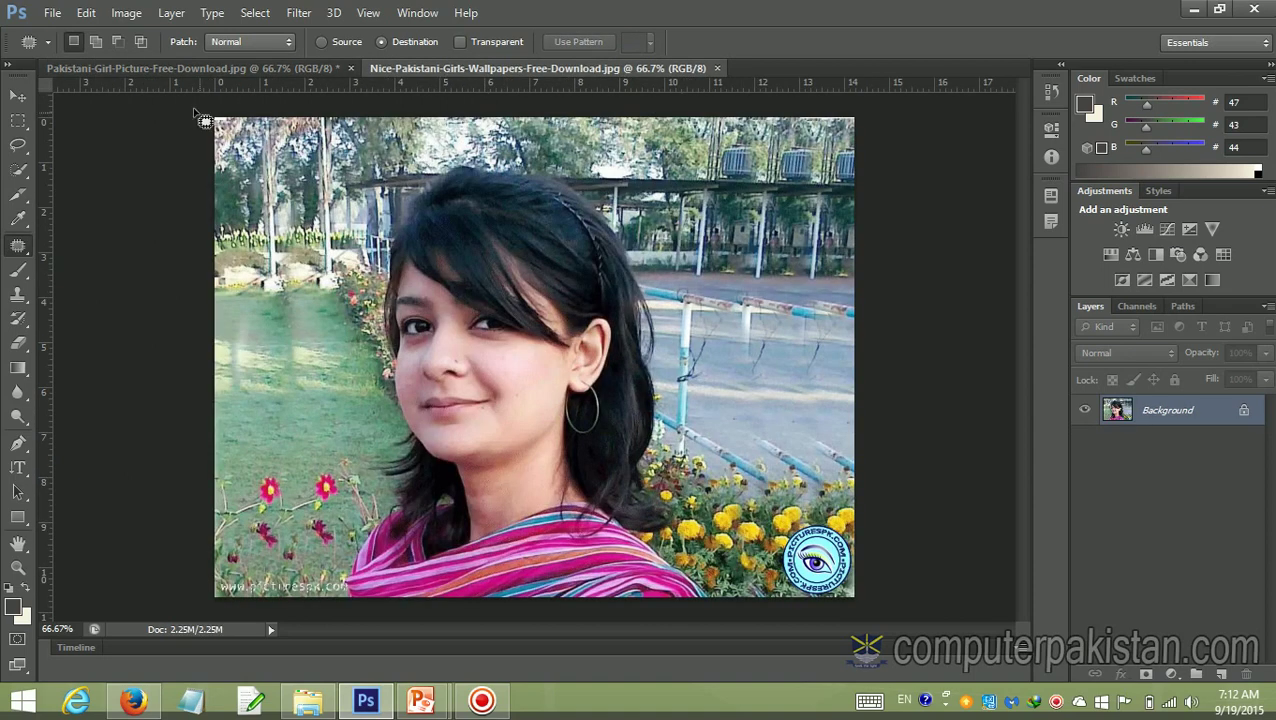
Float the wallpaper photo beside the other portrait and drag the outlined face over the girl's face
left_click_drag(459, 68, 588, 190)
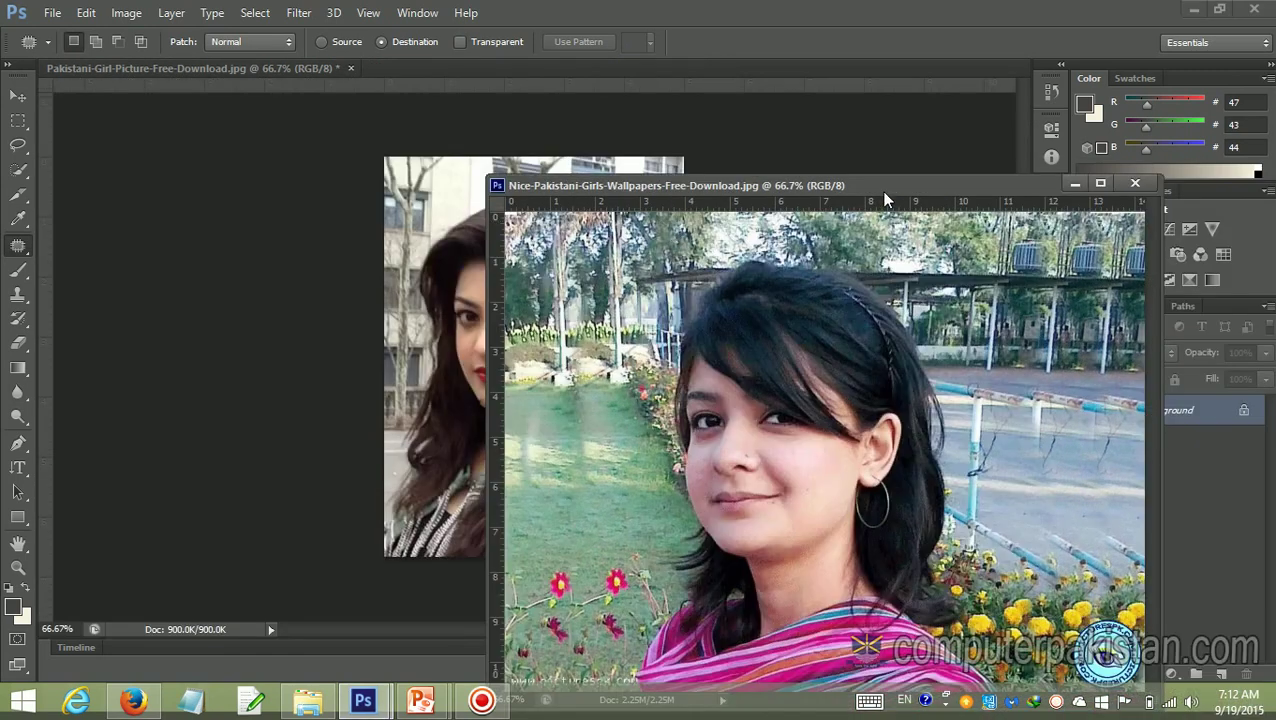
mouse_move(924, 182)
left_mouse_down()
mouse_move(1029, 56)
mouse_move(1070, 52)
left_mouse_up()
mouse_move(458, 290)
left_mouse_down()
mouse_move(478, 400)
mouse_move(872, 372)
left_mouse_up()
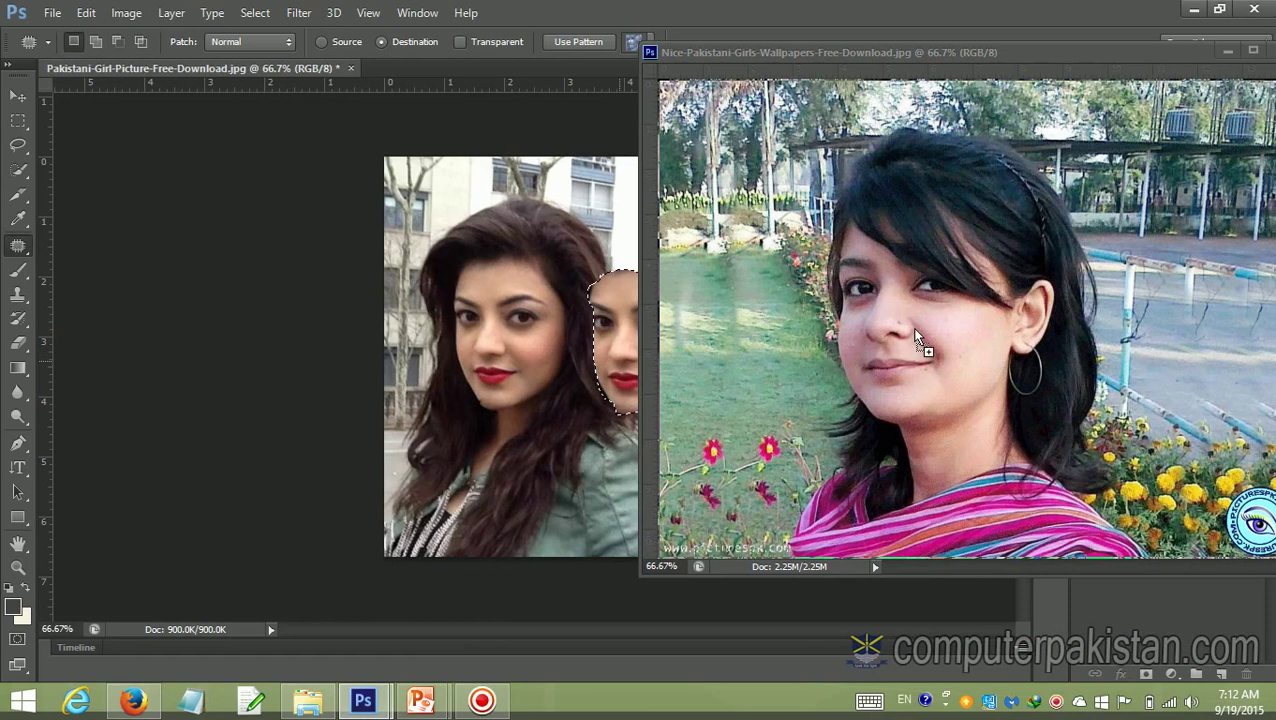
left_click_drag(897, 372, 894, 368)
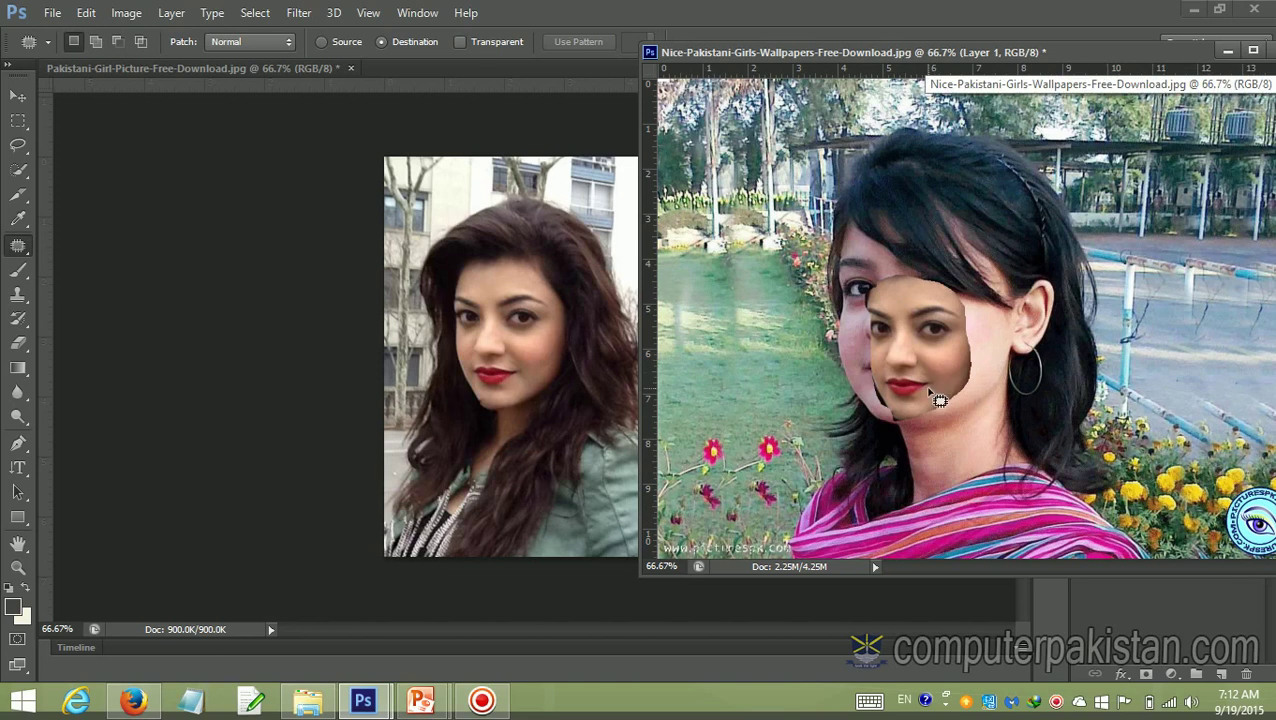
Scale the pasted face to 183.53% width and 132.48% height using transform handles
left_click(18, 96)
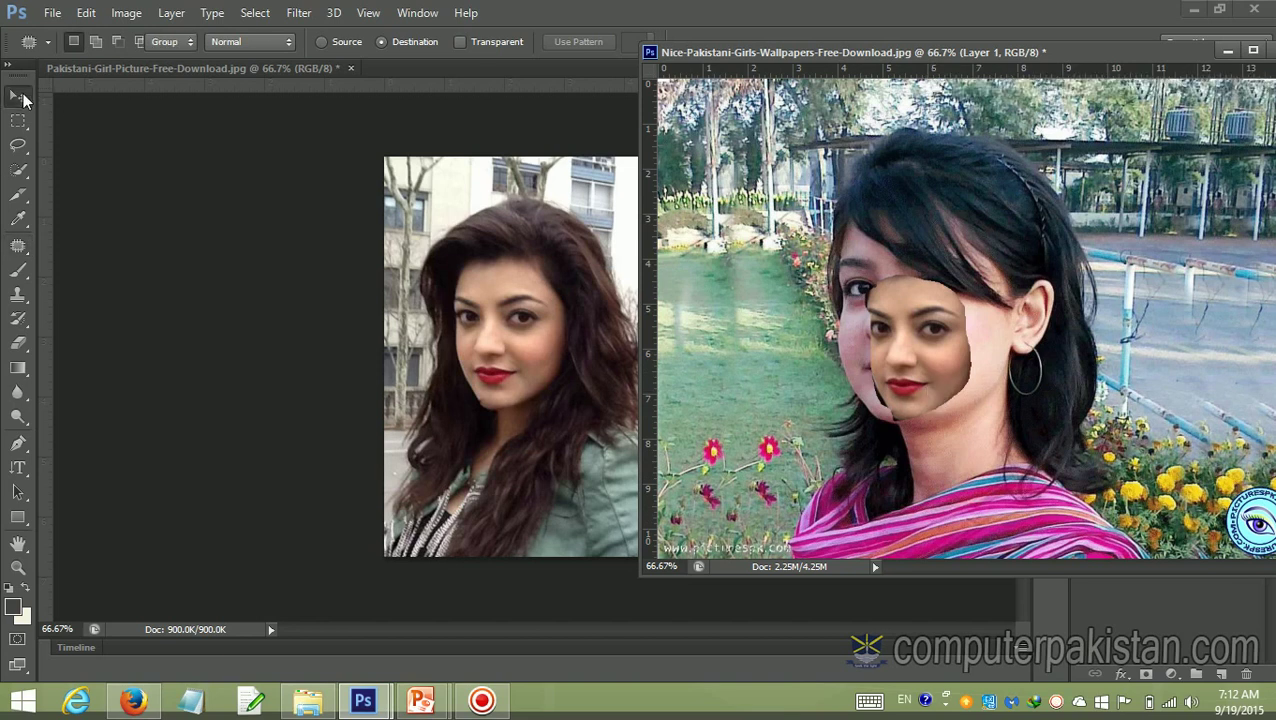
left_click(222, 42)
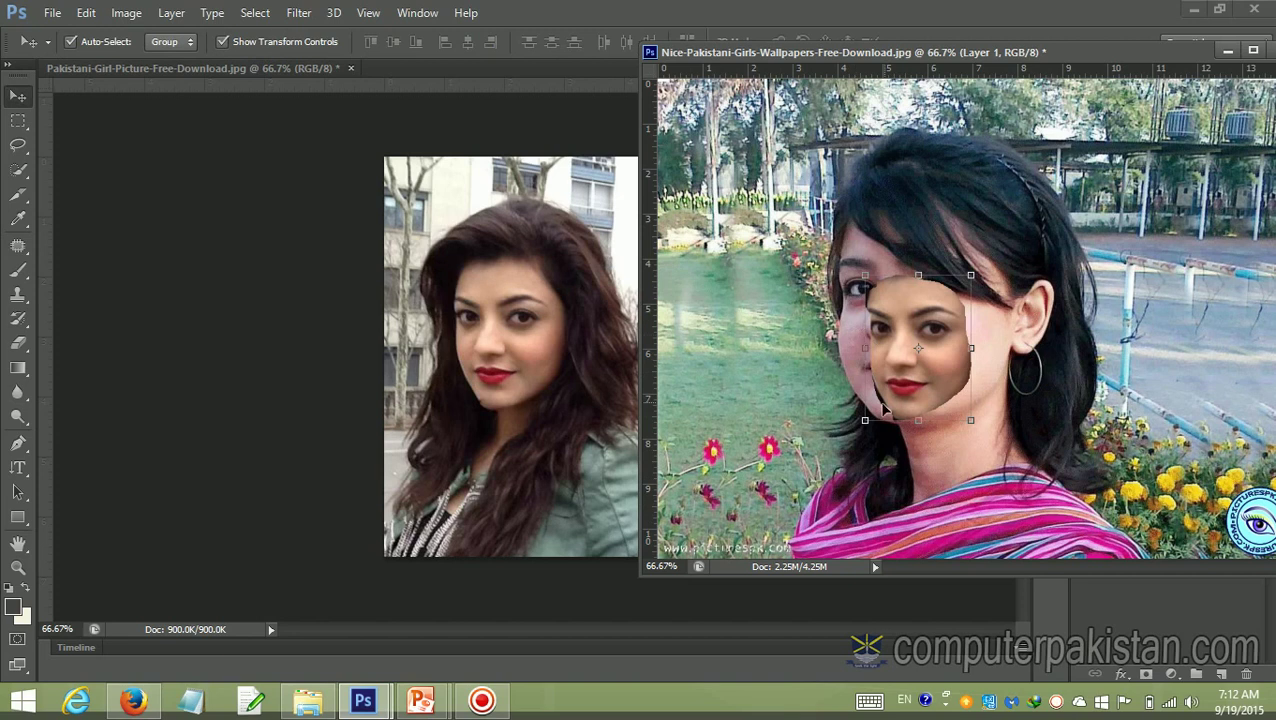
left_click_drag(864, 420, 832, 425)
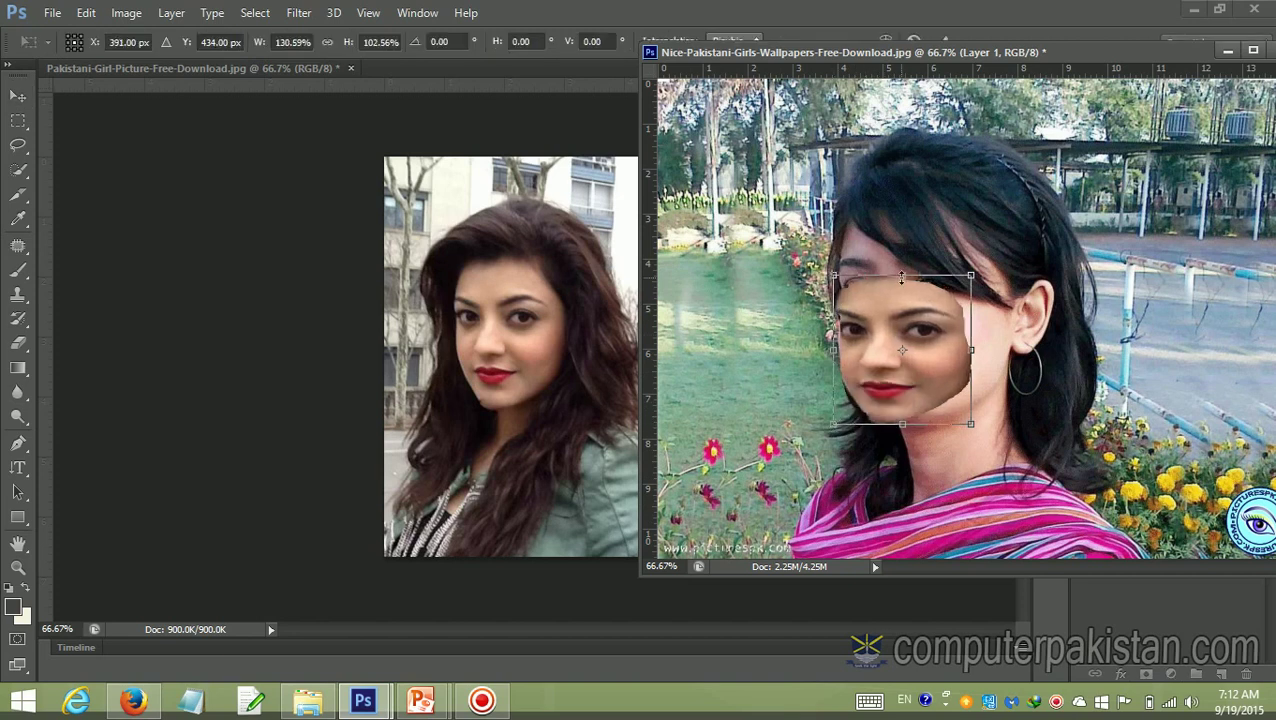
left_click_drag(901, 277, 857, 250)
left_click_drag(970, 337, 1037, 357)
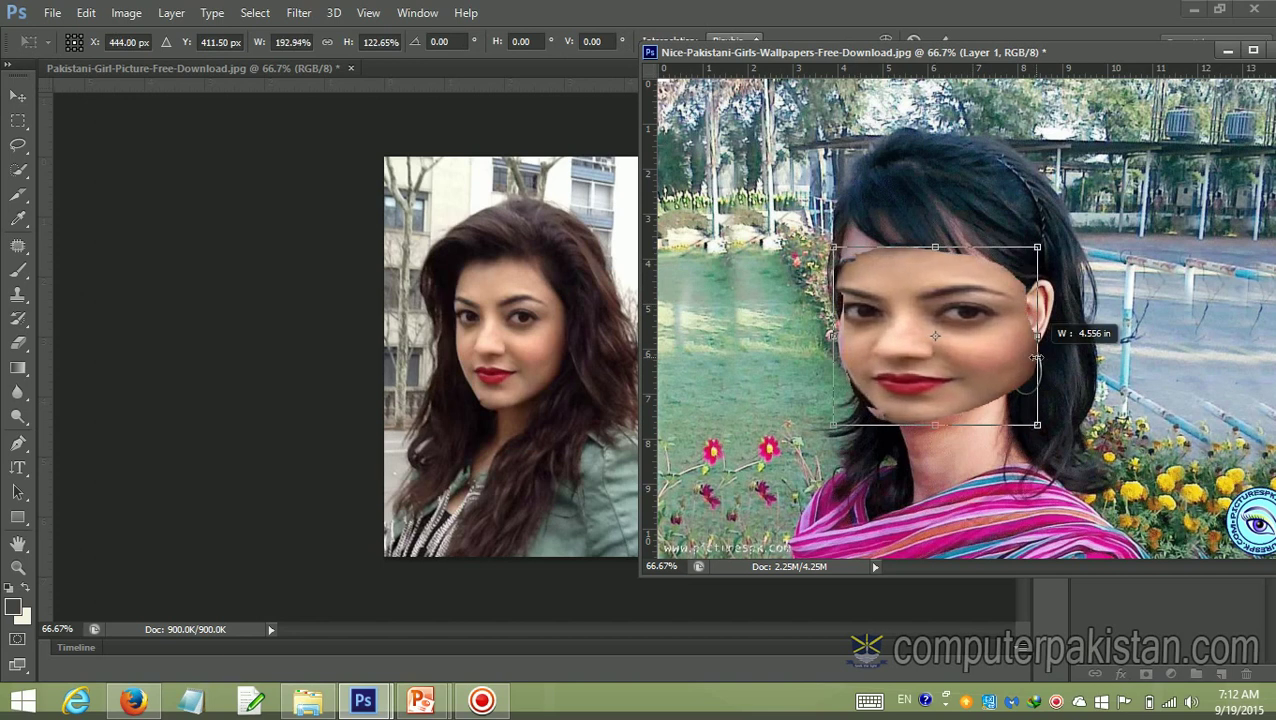
left_click_drag(1037, 357, 1038, 357)
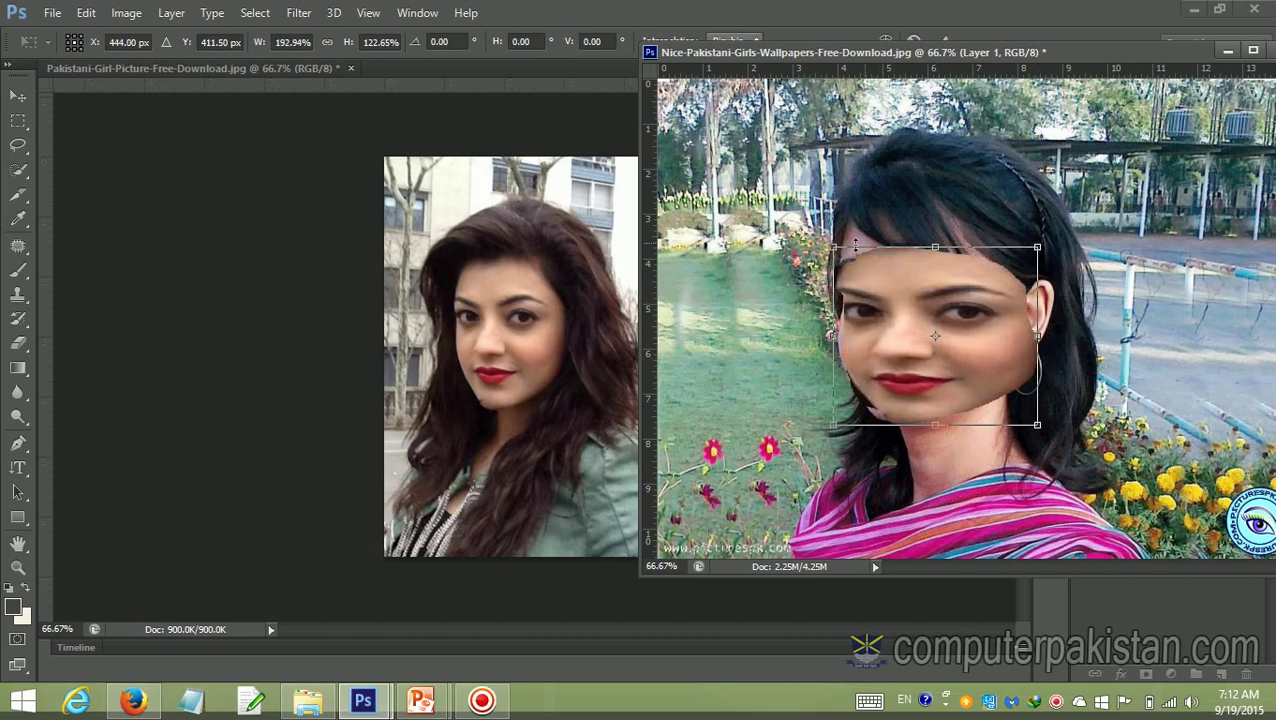
left_click_drag(833, 248, 825, 232)
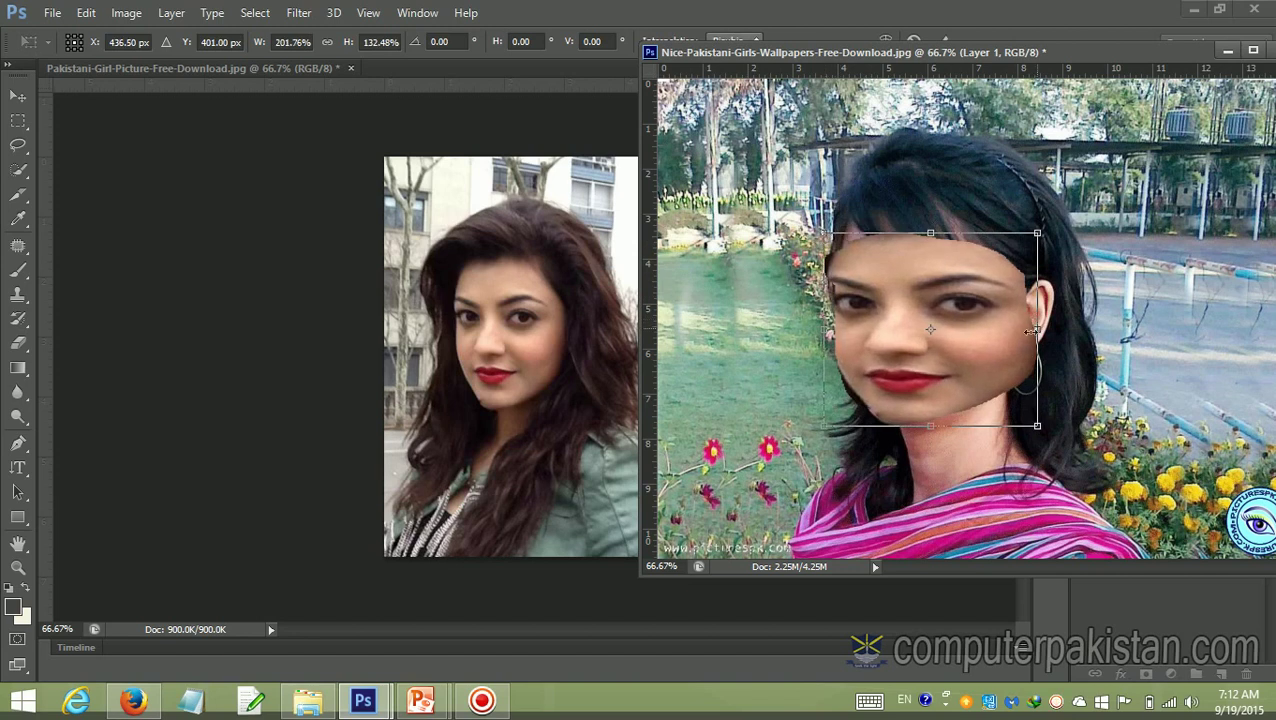
left_click_drag(1033, 330, 1017, 331)
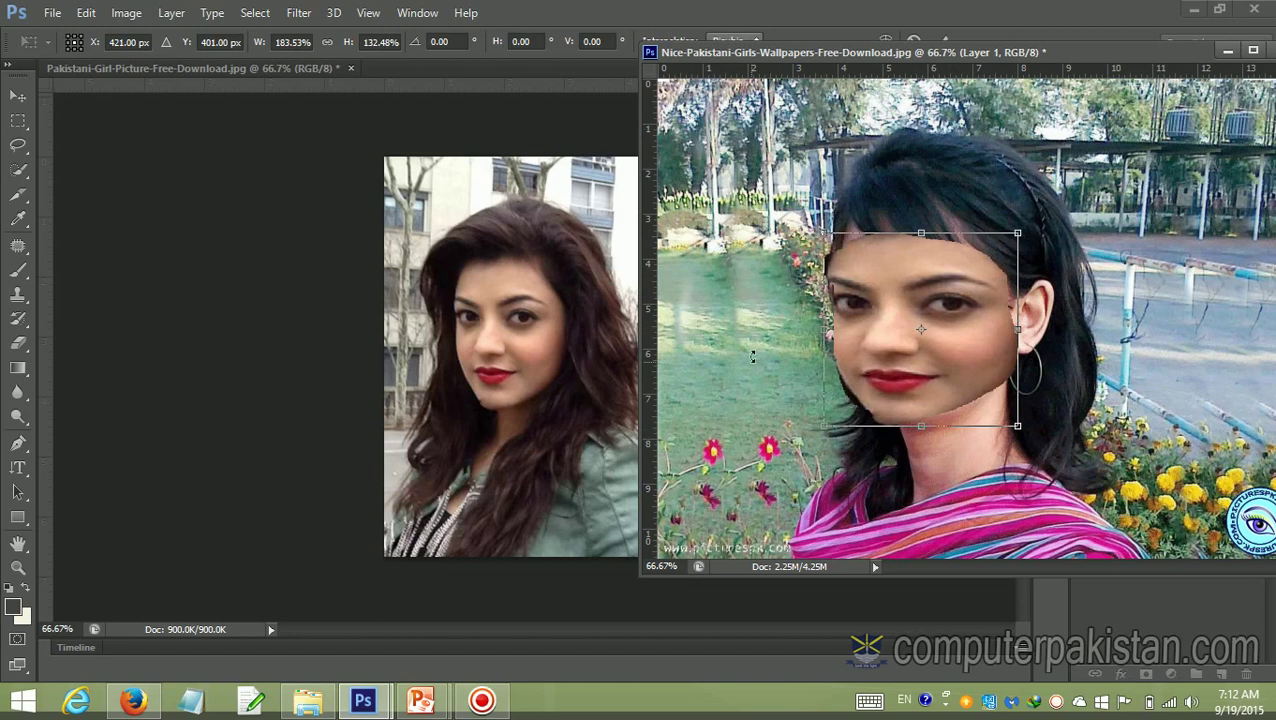
key("Return")
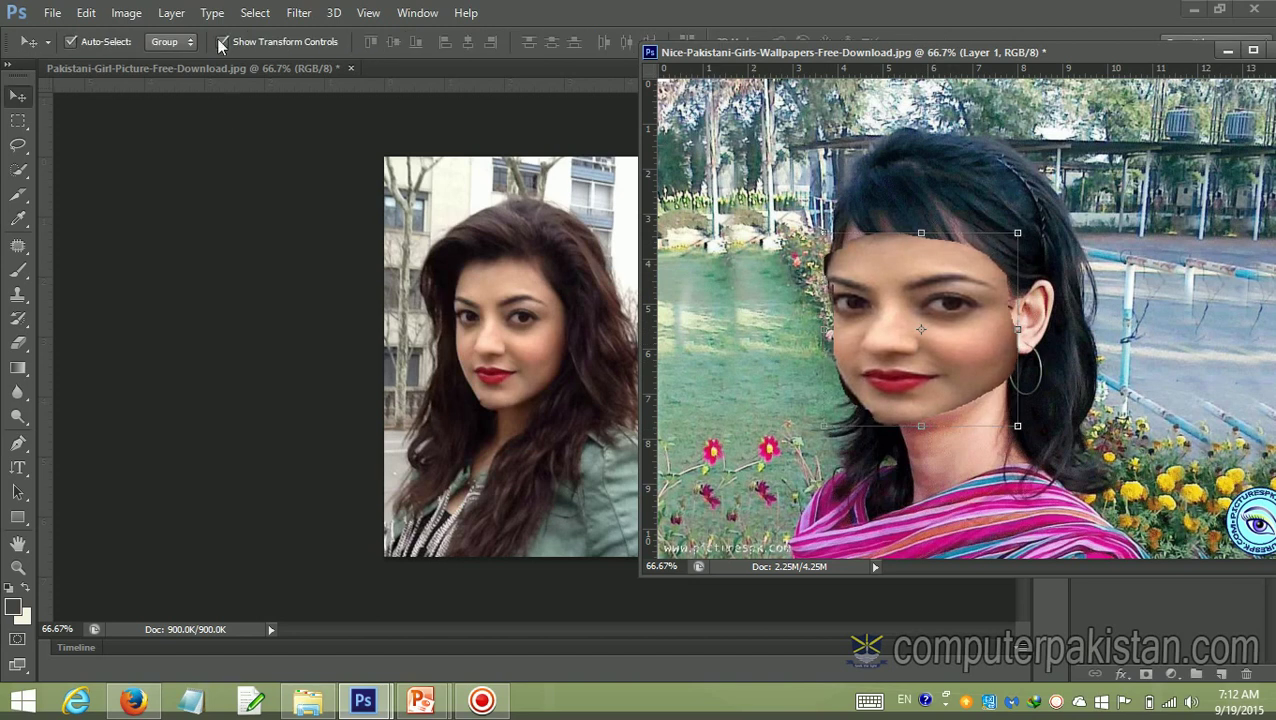
Close the garden wallpaper composite without saving, leaving only Pakistani-Girl-Picture-Free-Download.jpg open
left_click(221, 42)
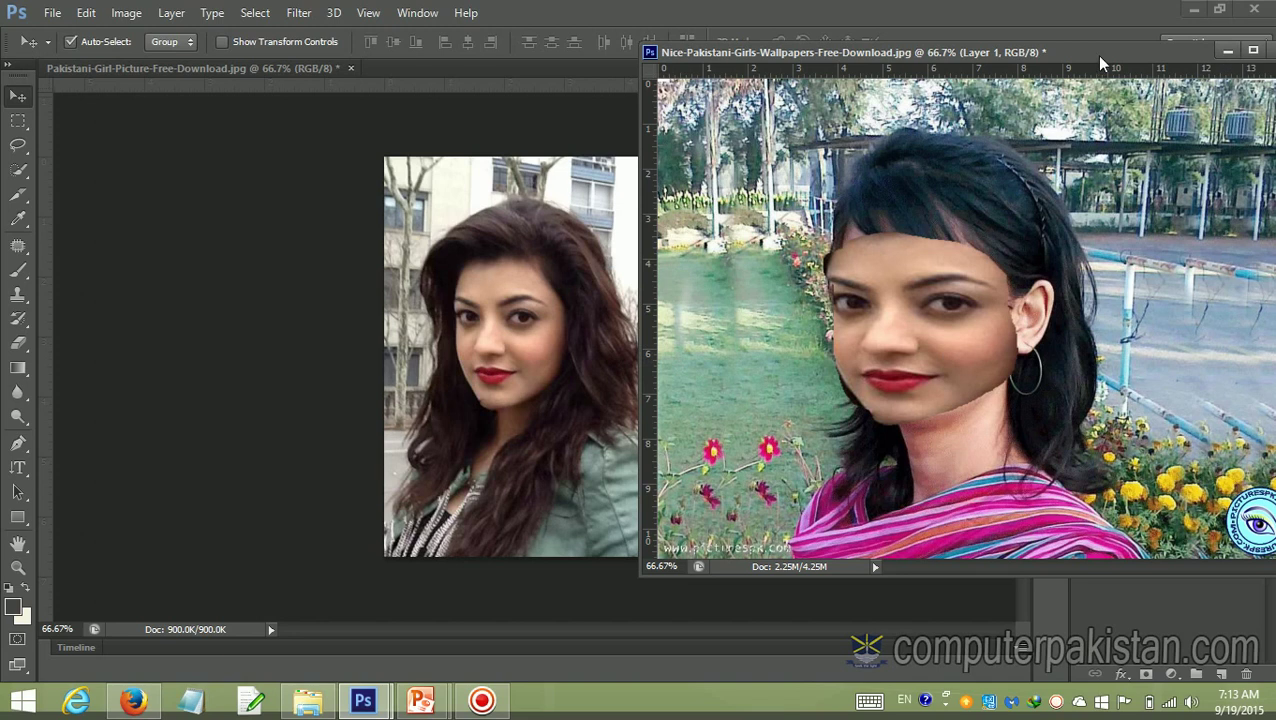
left_click_drag(1096, 55, 867, 83)
left_click(1059, 79)
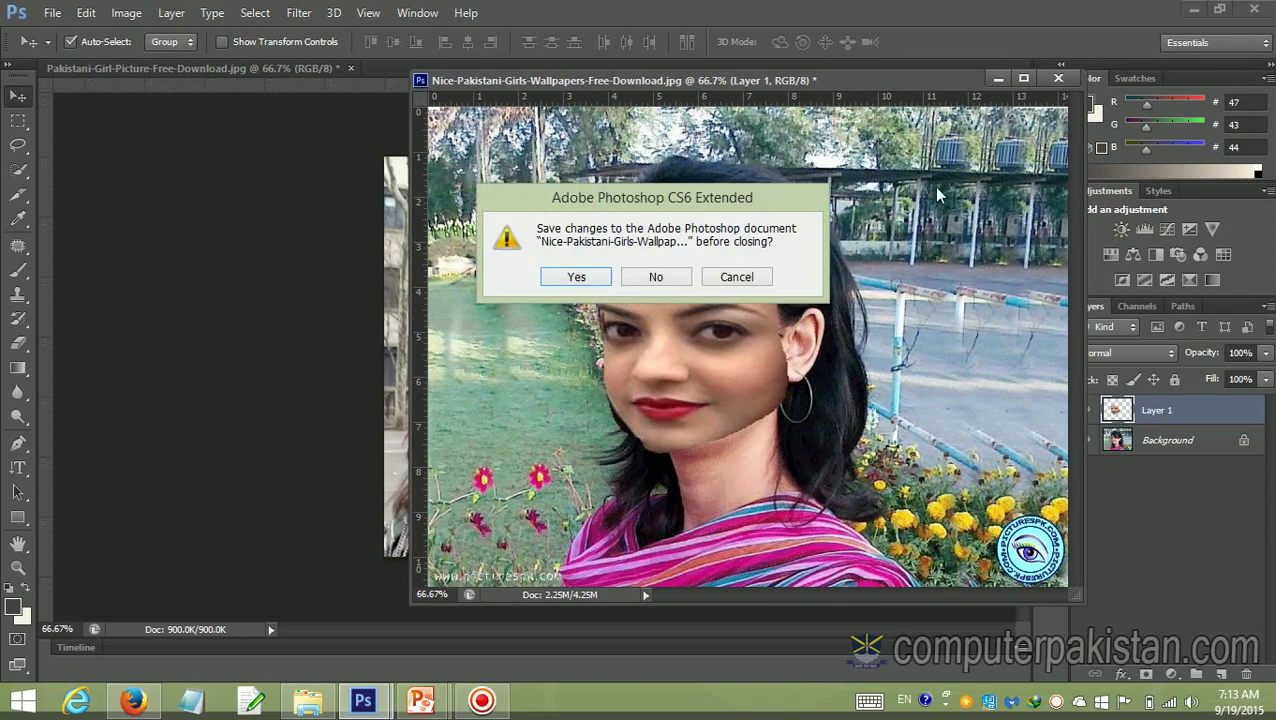
left_click(660, 277)
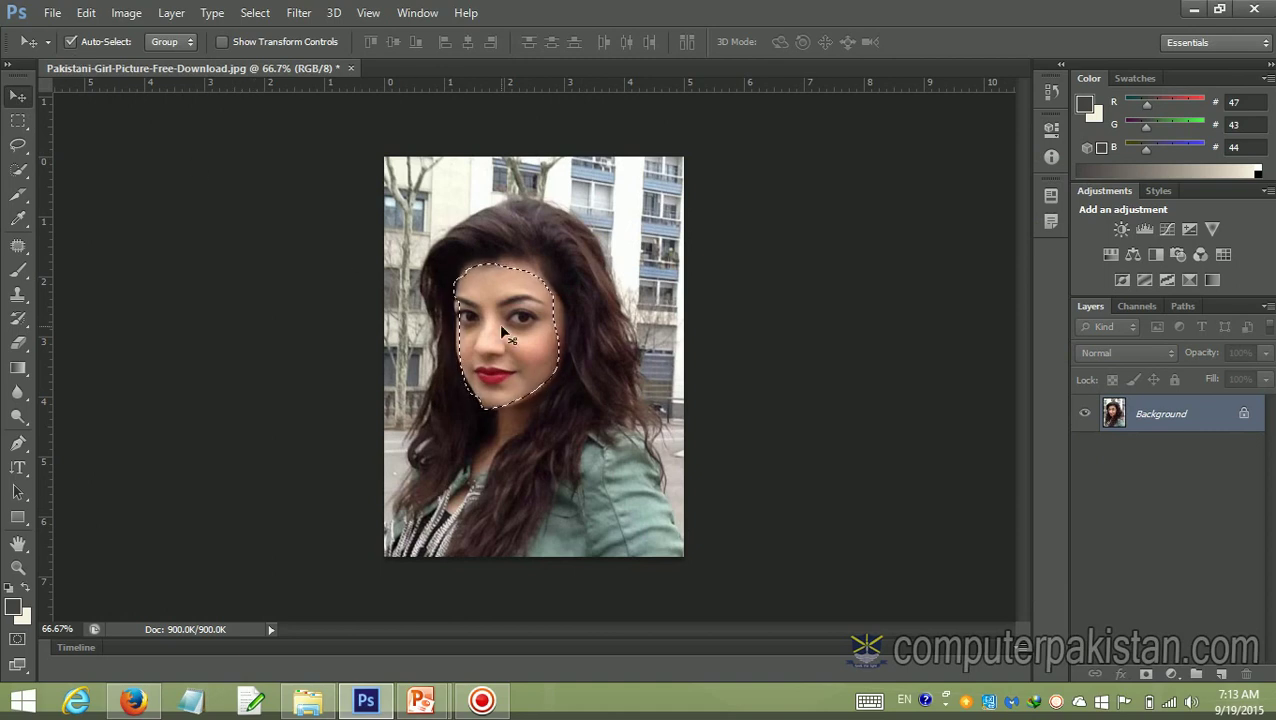
Patch a copy of the selected face onto the portrait's lower right
left_click_drag(503, 333, 625, 476)
left_click(18, 247)
left_click_drag(513, 347, 645, 487)
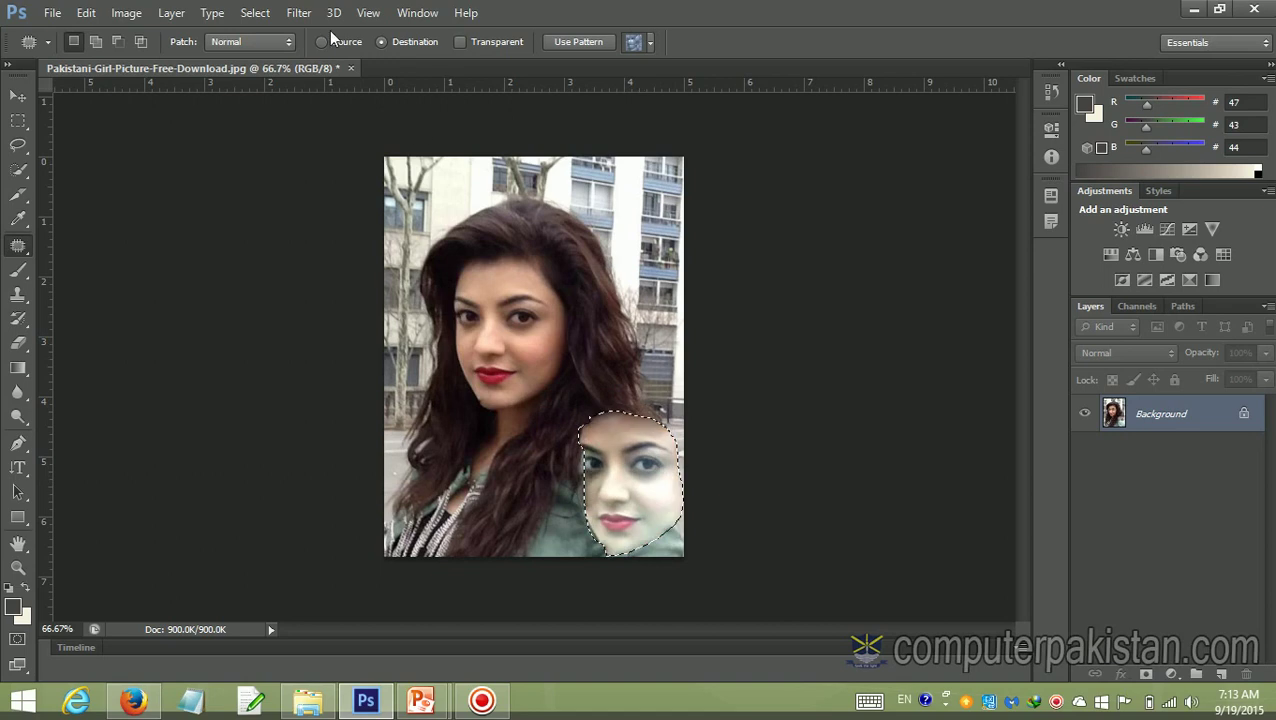
Free-transform the face copy: flip it horizontally, squash it, rotate about 18 degrees and narrow it
left_click(18, 96)
left_click(222, 42)
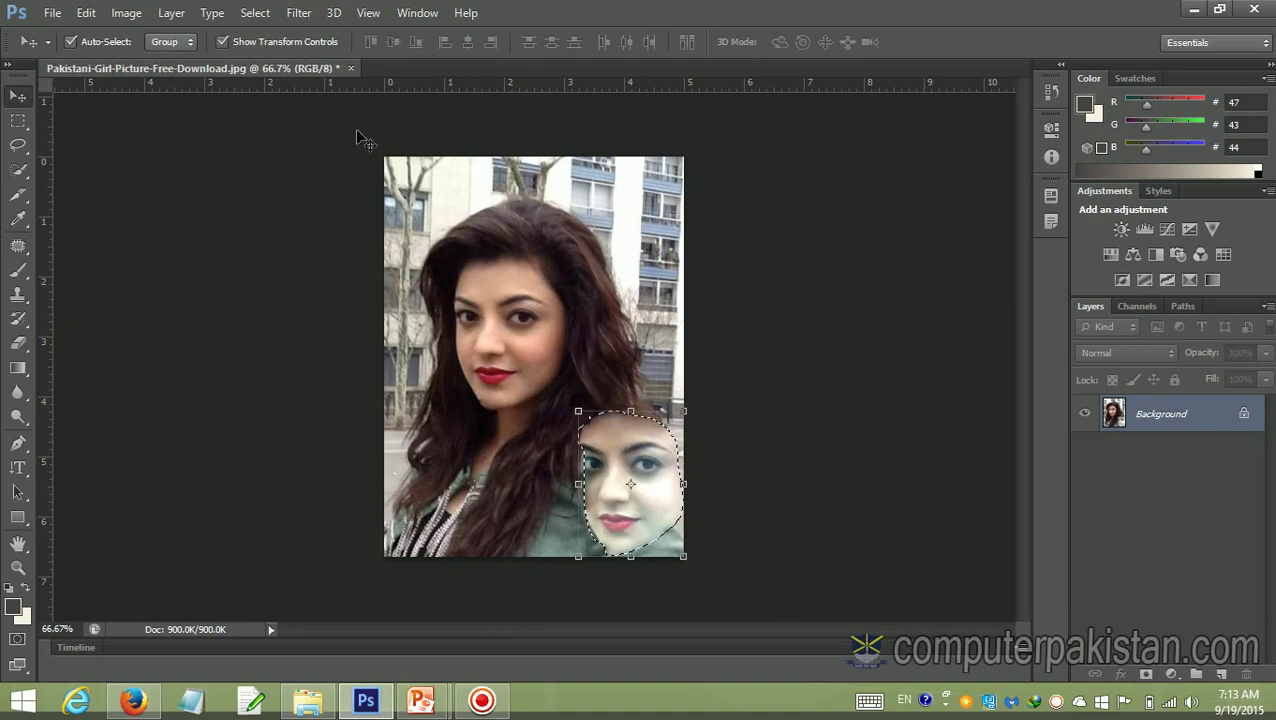
mouse_move(684, 485)
left_mouse_down()
mouse_move(413, 540)
mouse_move(549, 552)
mouse_move(692, 542)
mouse_move(415, 545)
left_mouse_up()
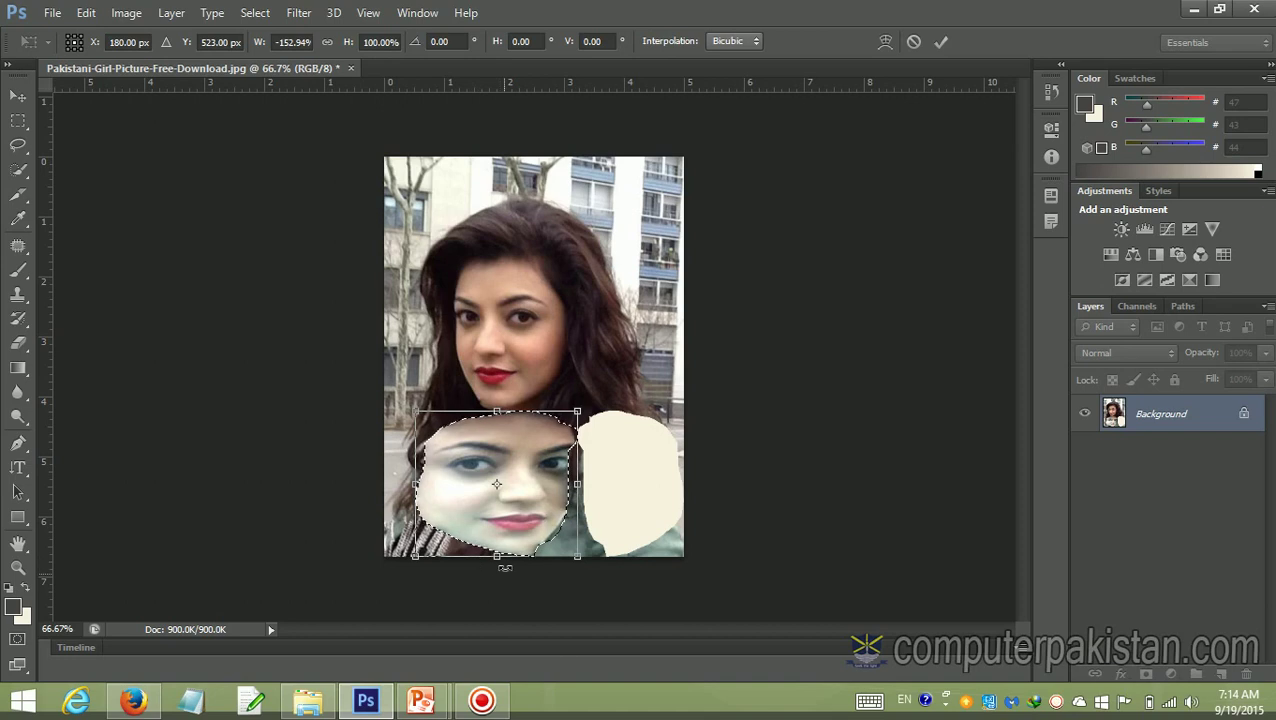
mouse_move(497, 557)
left_mouse_down()
mouse_move(497, 482)
mouse_move(497, 530)
left_mouse_up()
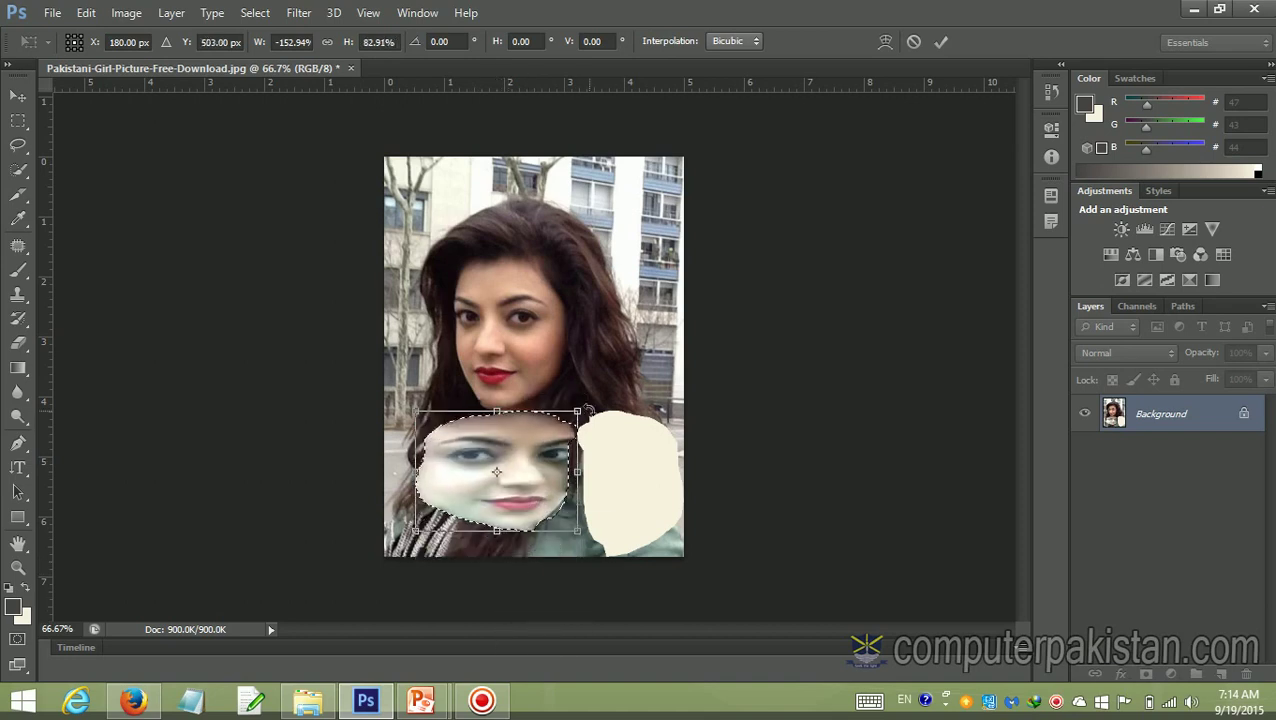
mouse_move(590, 410)
left_mouse_down()
mouse_move(625, 405)
mouse_move(622, 378)
left_mouse_up()
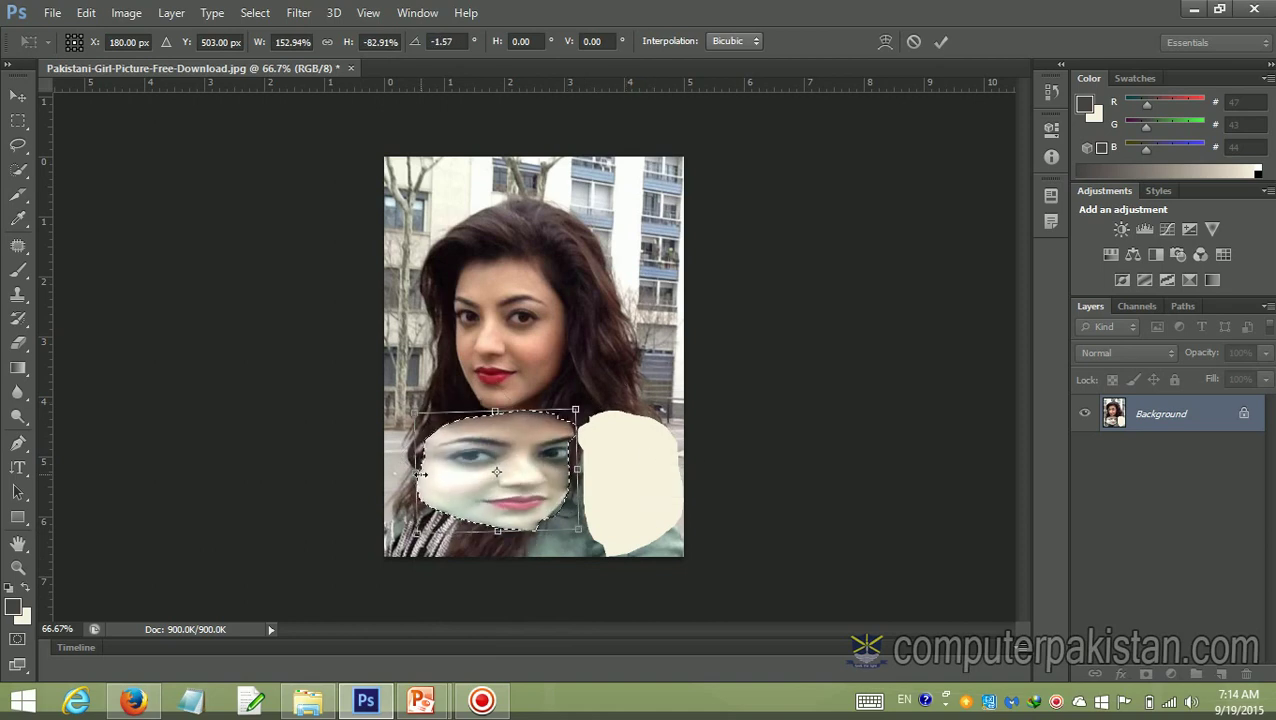
left_click_drag(420, 472, 669, 507)
key("Return")
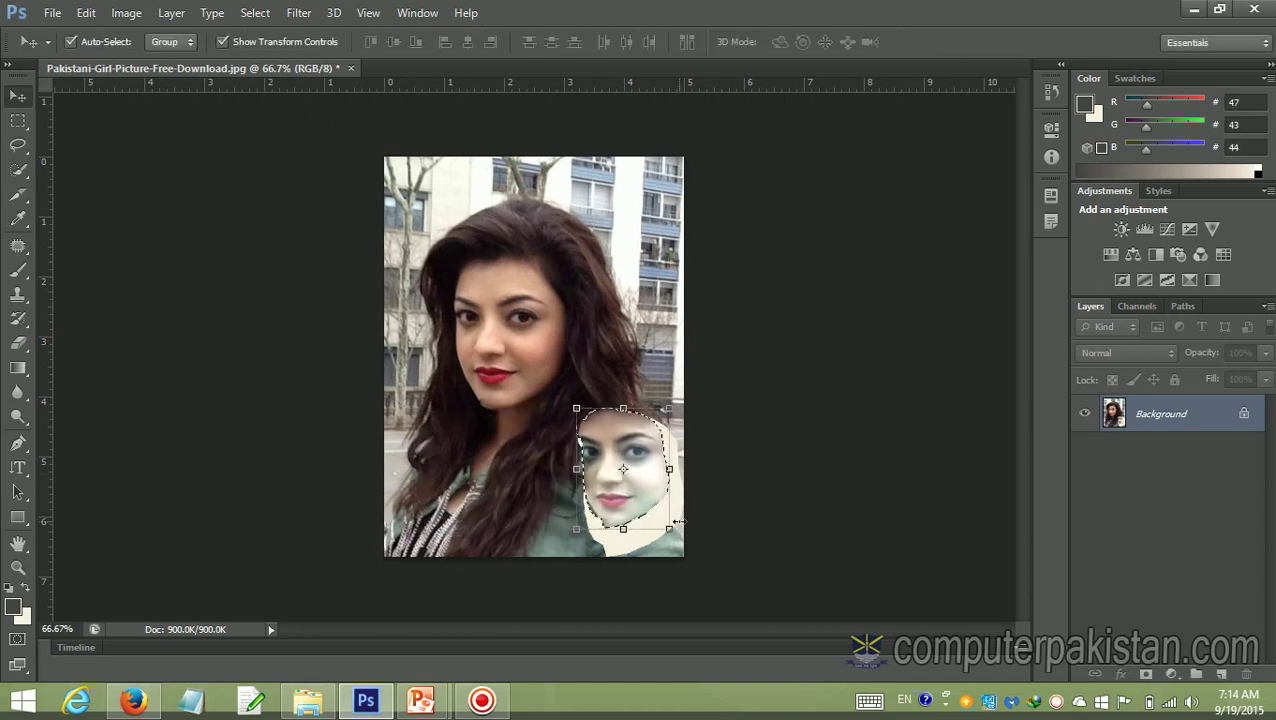
Undo the face copy and cream patch, then clear the face selection
left_click(223, 42)
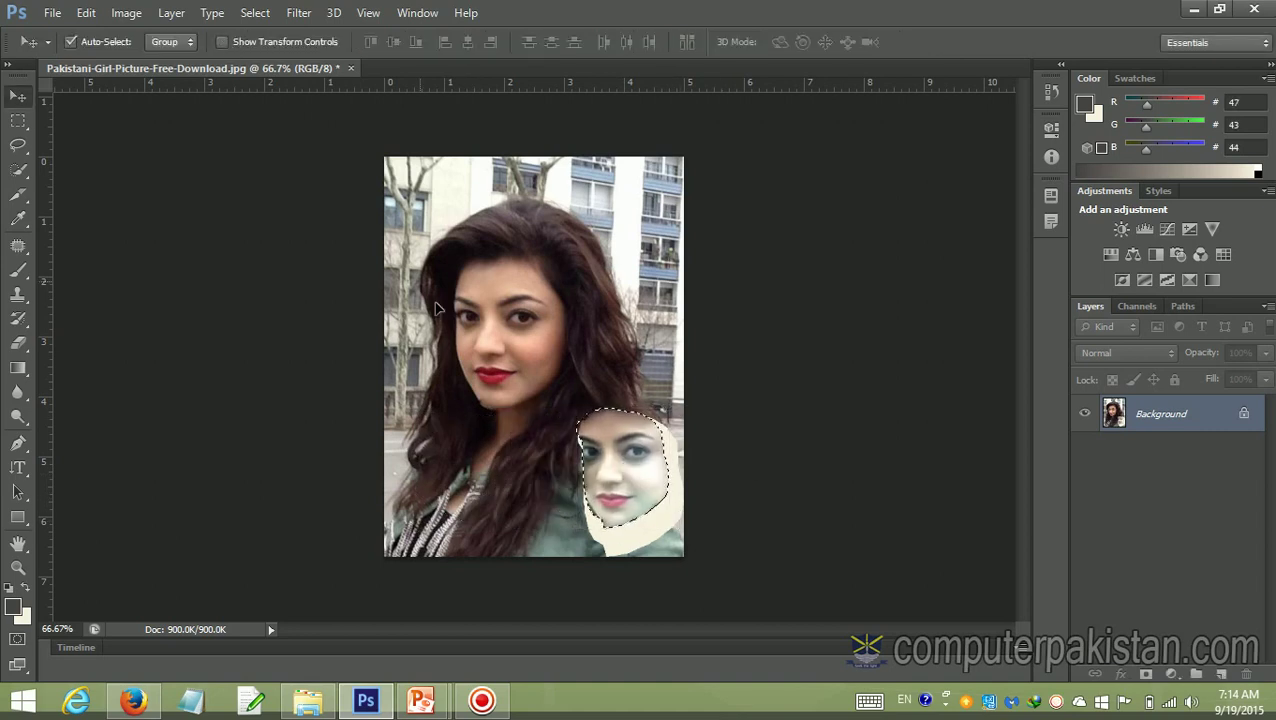
key("ctrl+alt+z")
key("ctrl+alt+z")
key("ctrl+alt+z")
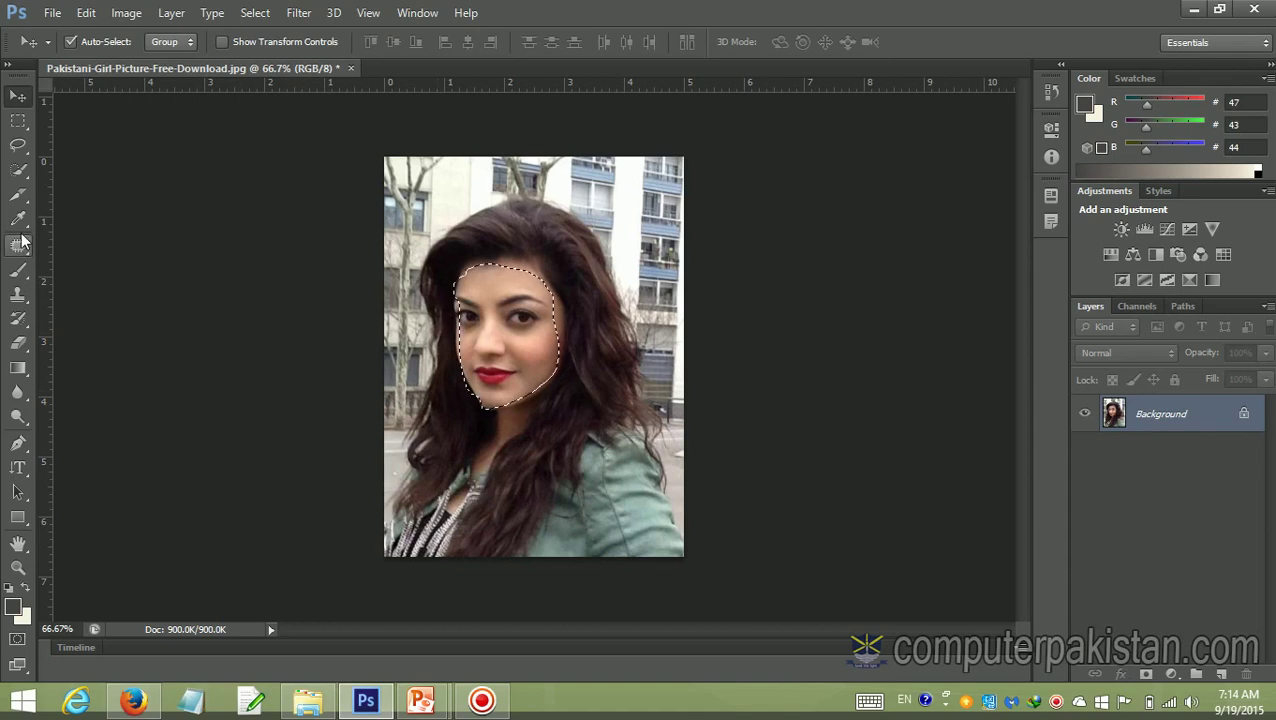
left_click(18, 120)
left_click(511, 250)
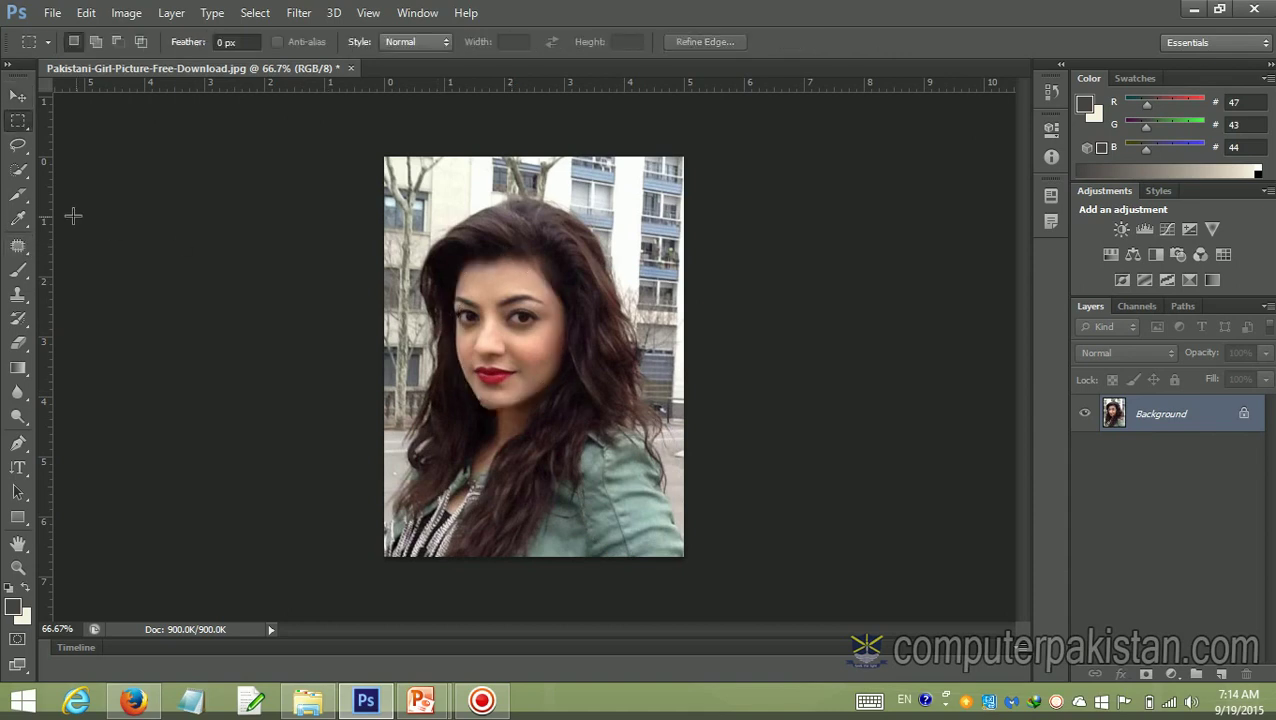
Outline the lips and chin with the Content-Aware Move Tool and trial-move the patch around the image
left_click(19, 248)
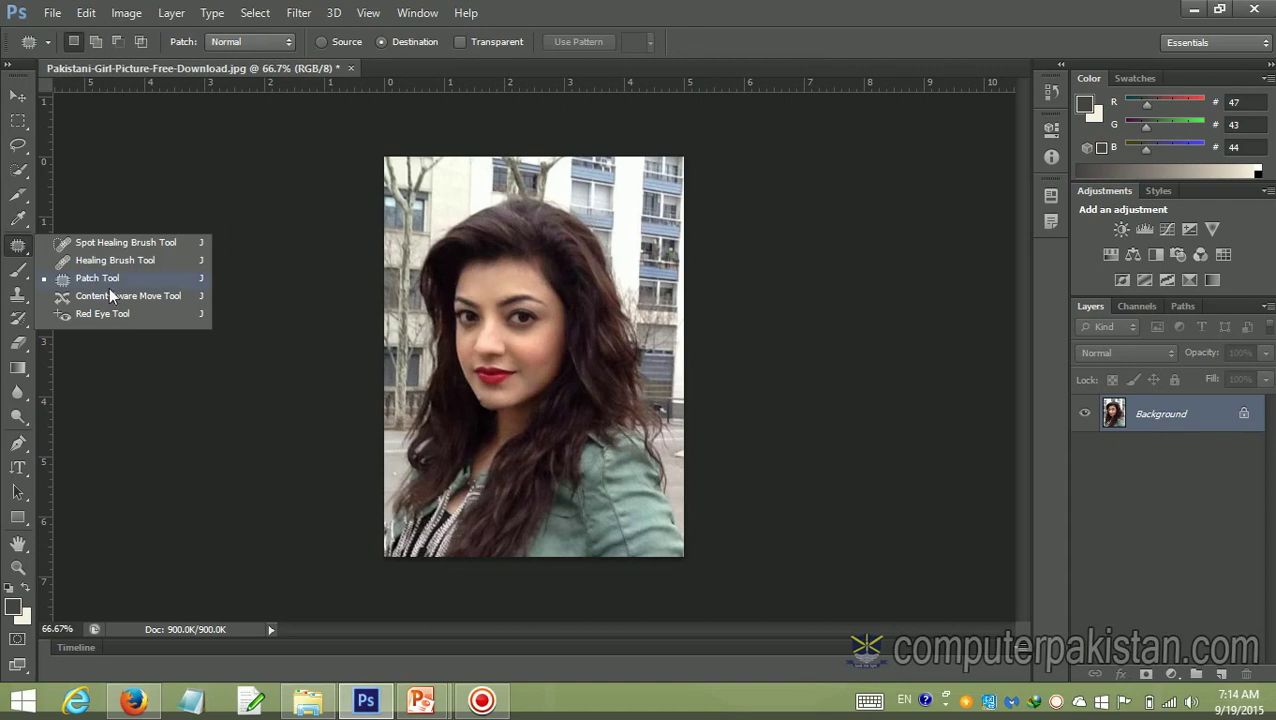
left_click(152, 296)
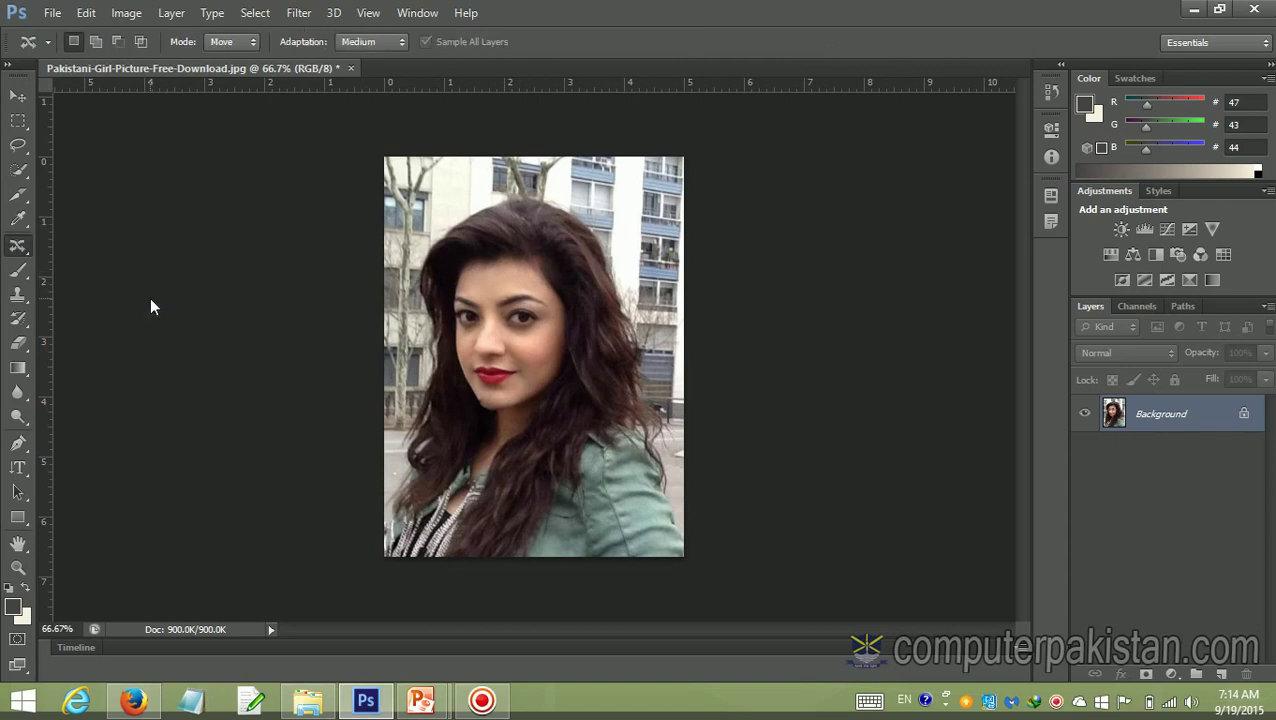
mouse_move(477, 346)
left_mouse_down()
mouse_move(462, 440)
mouse_move(478, 350)
left_mouse_up()
mouse_move(533, 398)
left_mouse_down()
mouse_move(663, 388)
mouse_move(682, 440)
mouse_move(647, 468)
mouse_move(645, 536)
mouse_move(645, 518)
left_mouse_up()
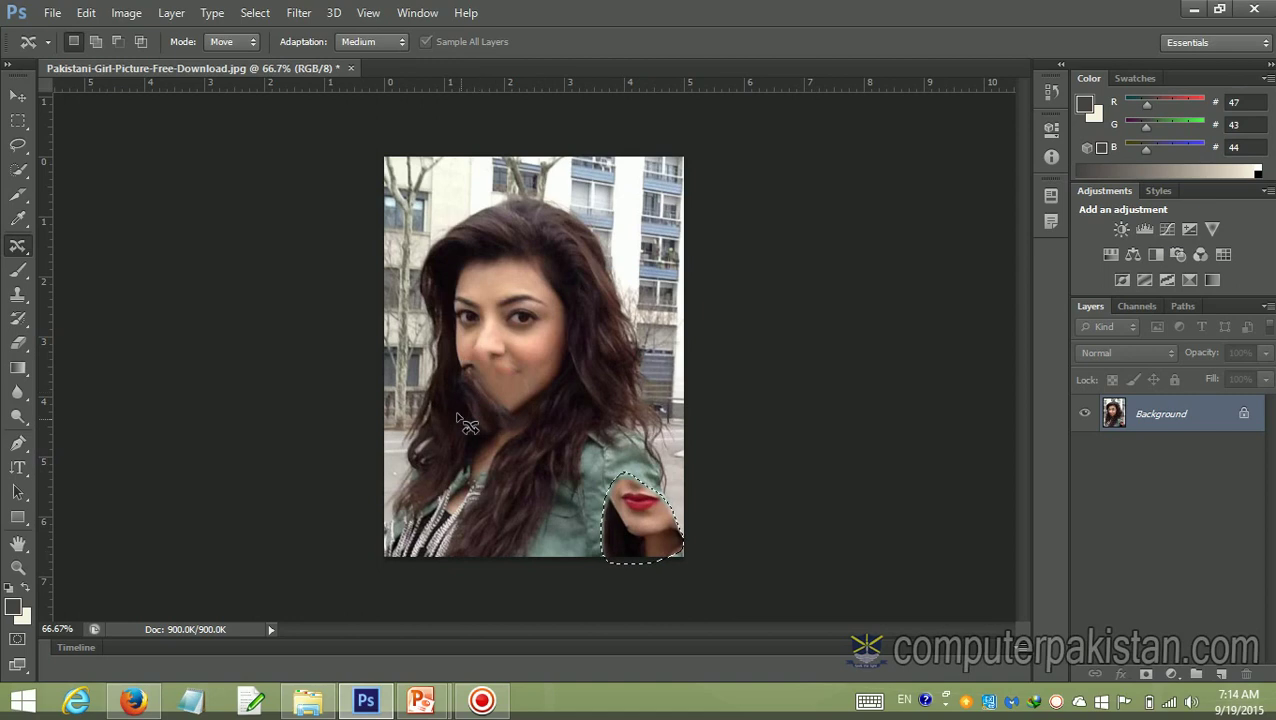
left_click_drag(648, 524, 435, 213)
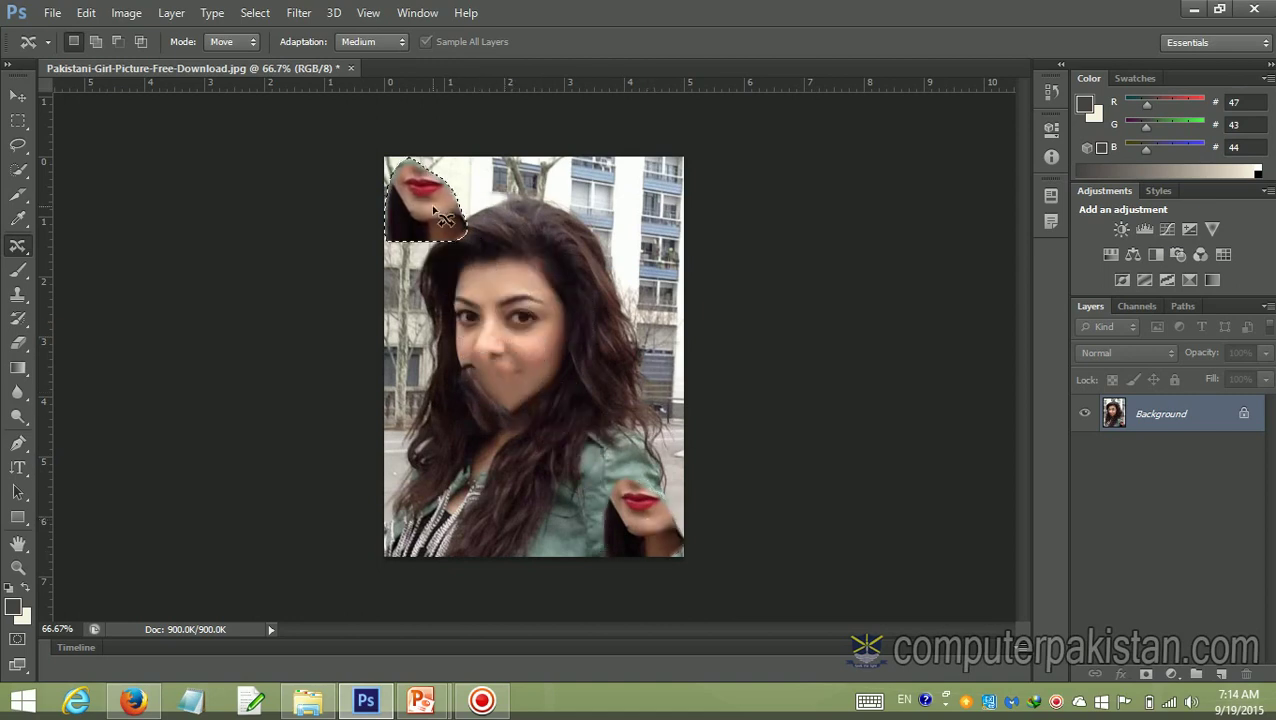
mouse_move(426, 232)
left_mouse_down()
mouse_move(657, 403)
mouse_move(489, 513)
mouse_move(619, 238)
left_mouse_up()
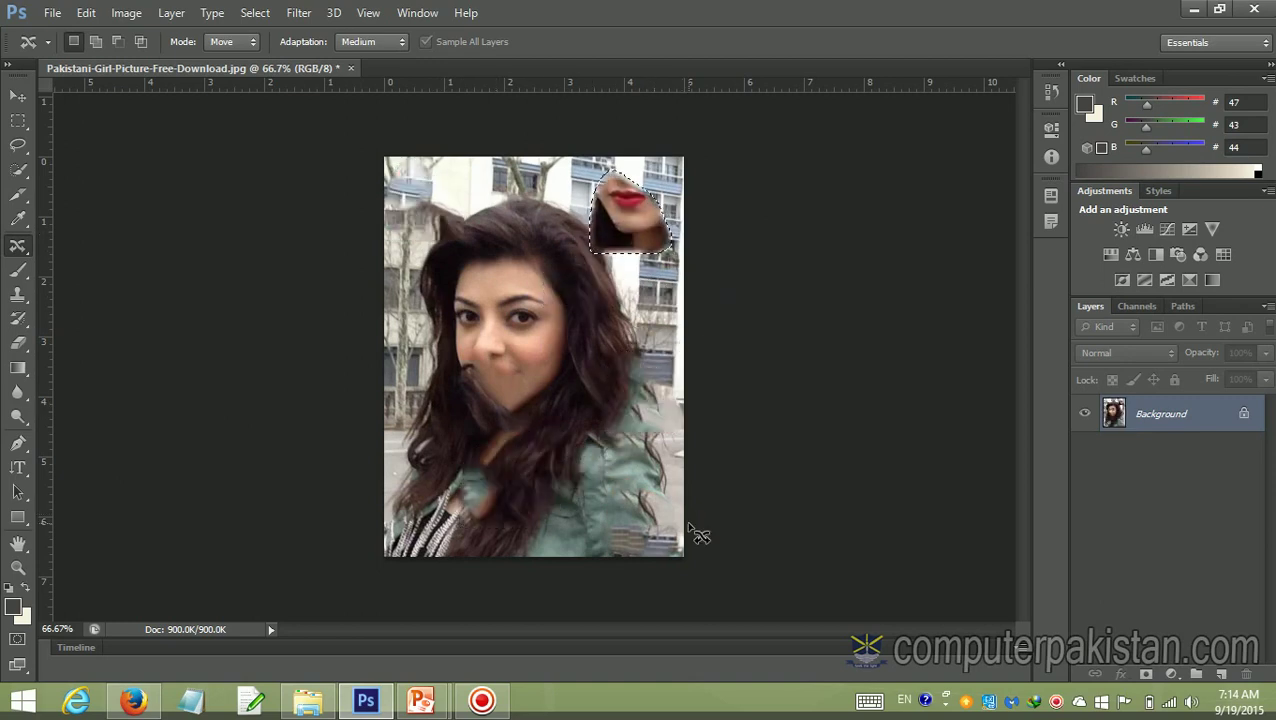
left_click_drag(646, 240, 545, 336)
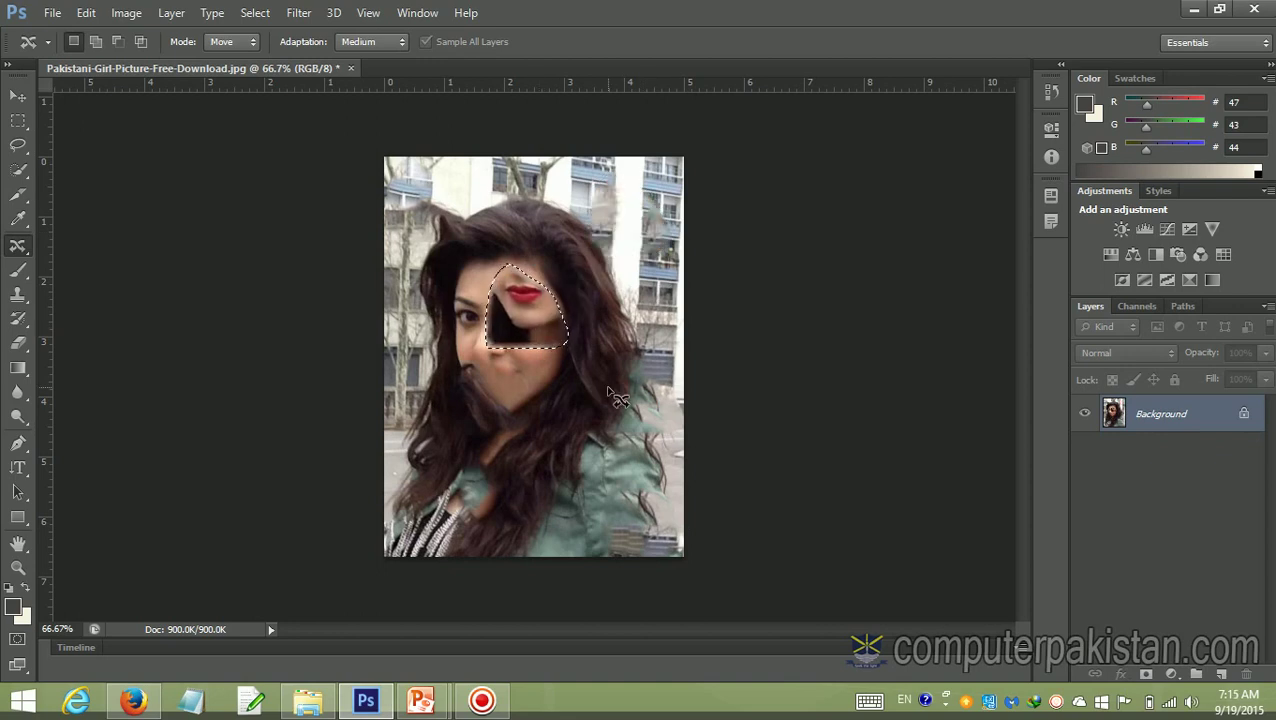
right_click(17, 247)
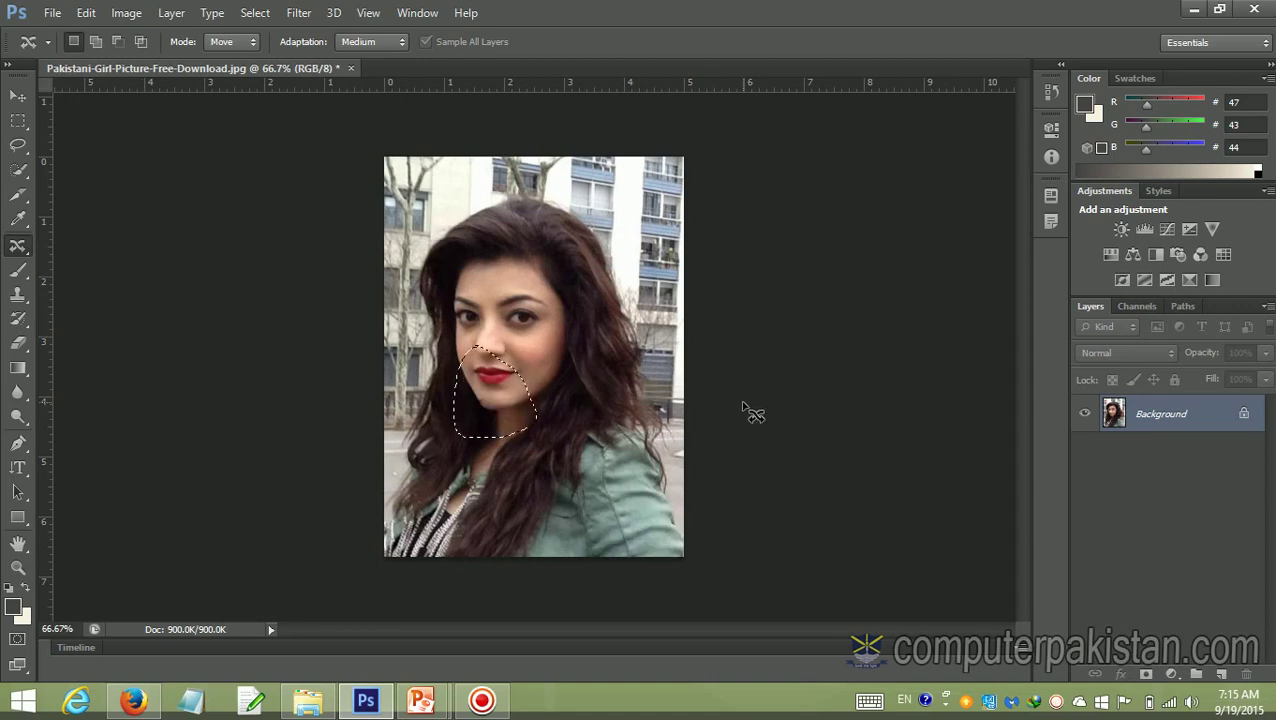
Convert the Background into Layer 0, clear the lips selection, zoom to 100% and choose the Brush tool
double_click(1234, 426)
left_click(816, 226)
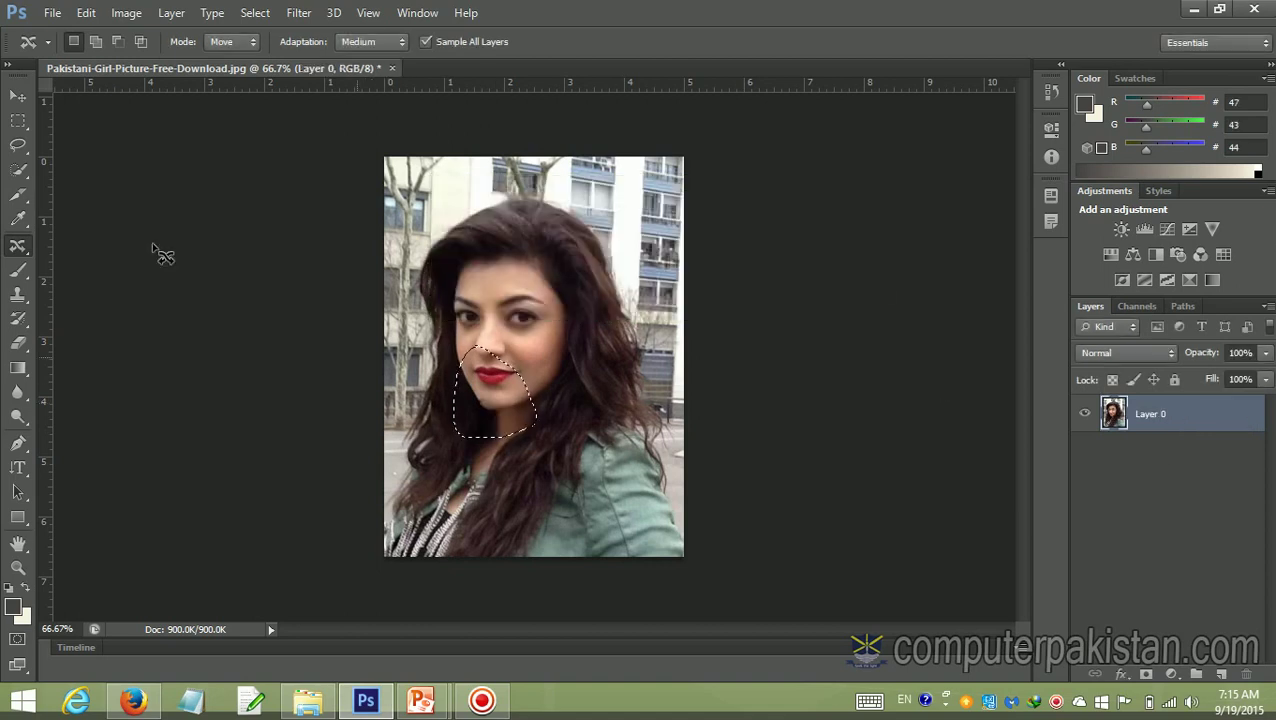
left_click(18, 120)
left_click(471, 236)
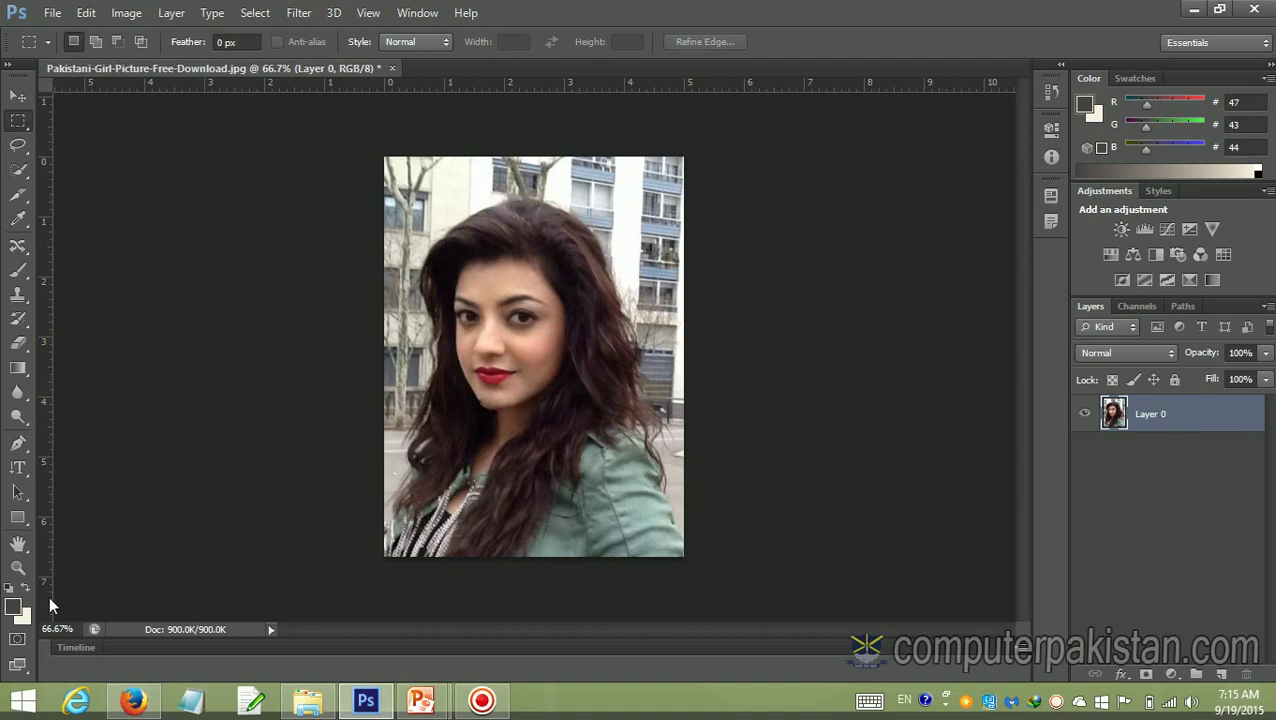
key("ctrl+plus")
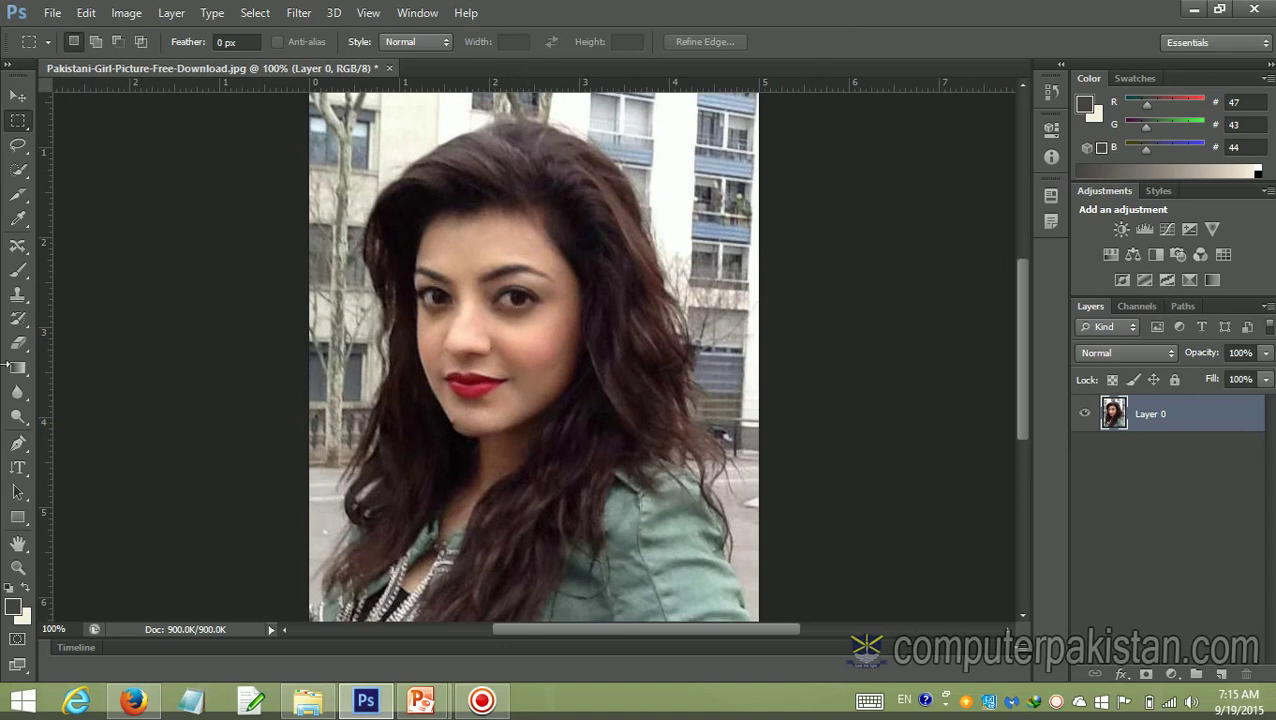
left_click(19, 271)
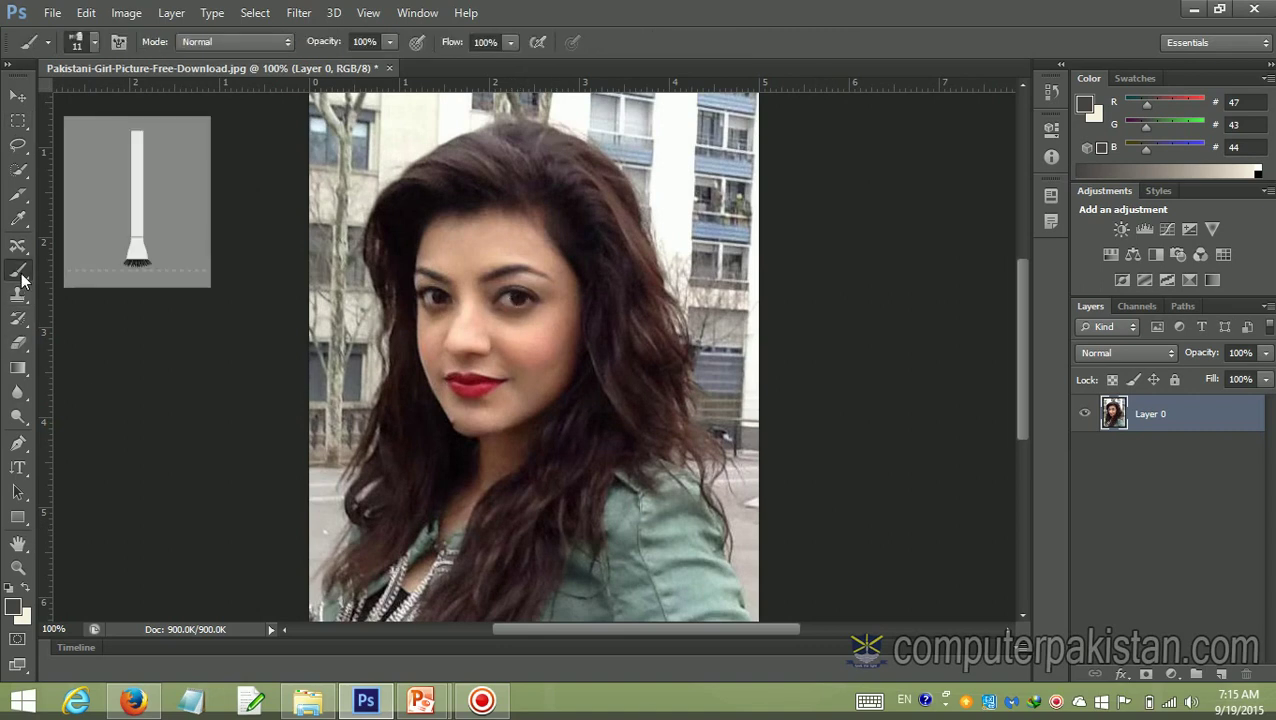
Set the foreground colour to bright red (f90415) and paint a red blot over the right-hand eye
left_click(15, 609)
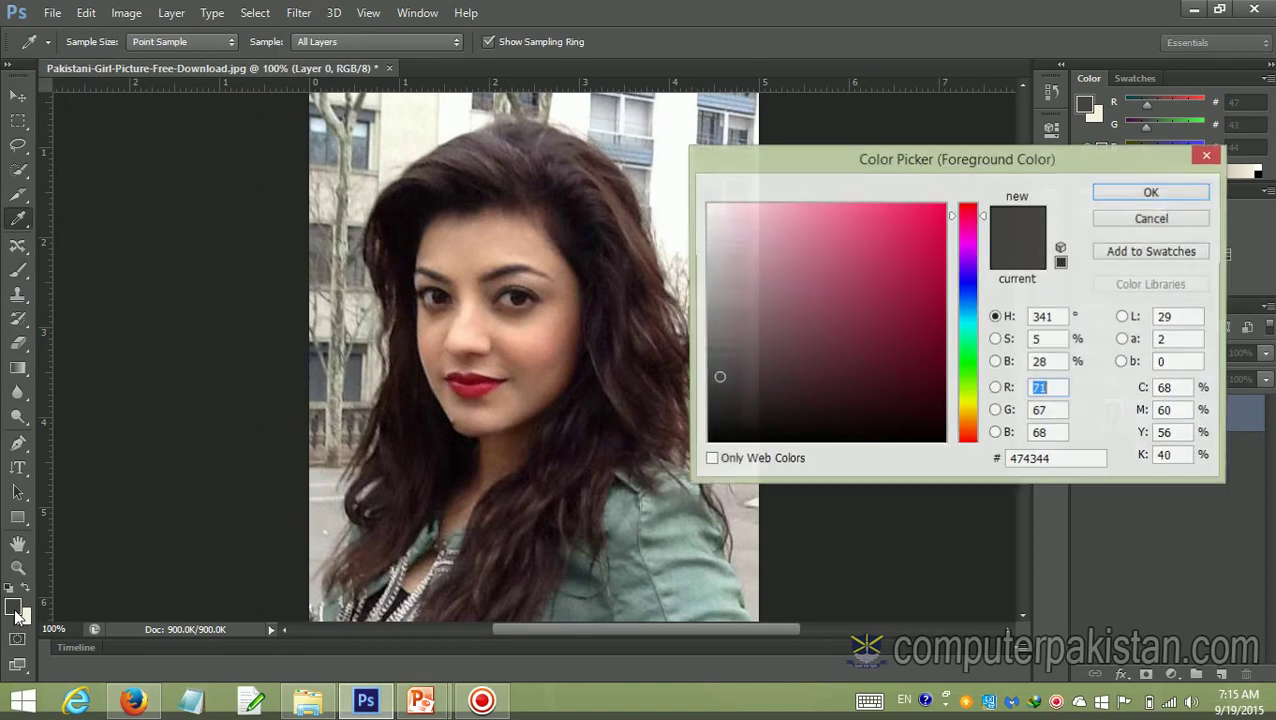
left_click(966, 209)
left_click_drag(970, 208, 964, 211)
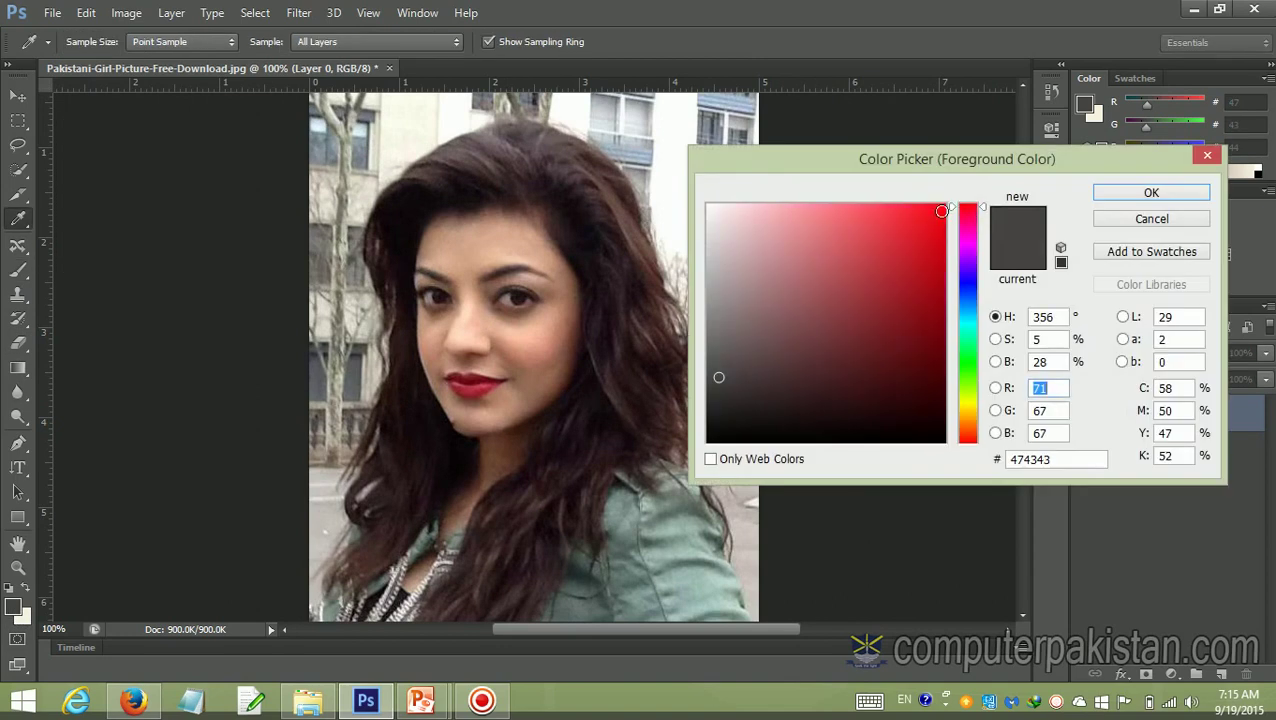
left_click(941, 209)
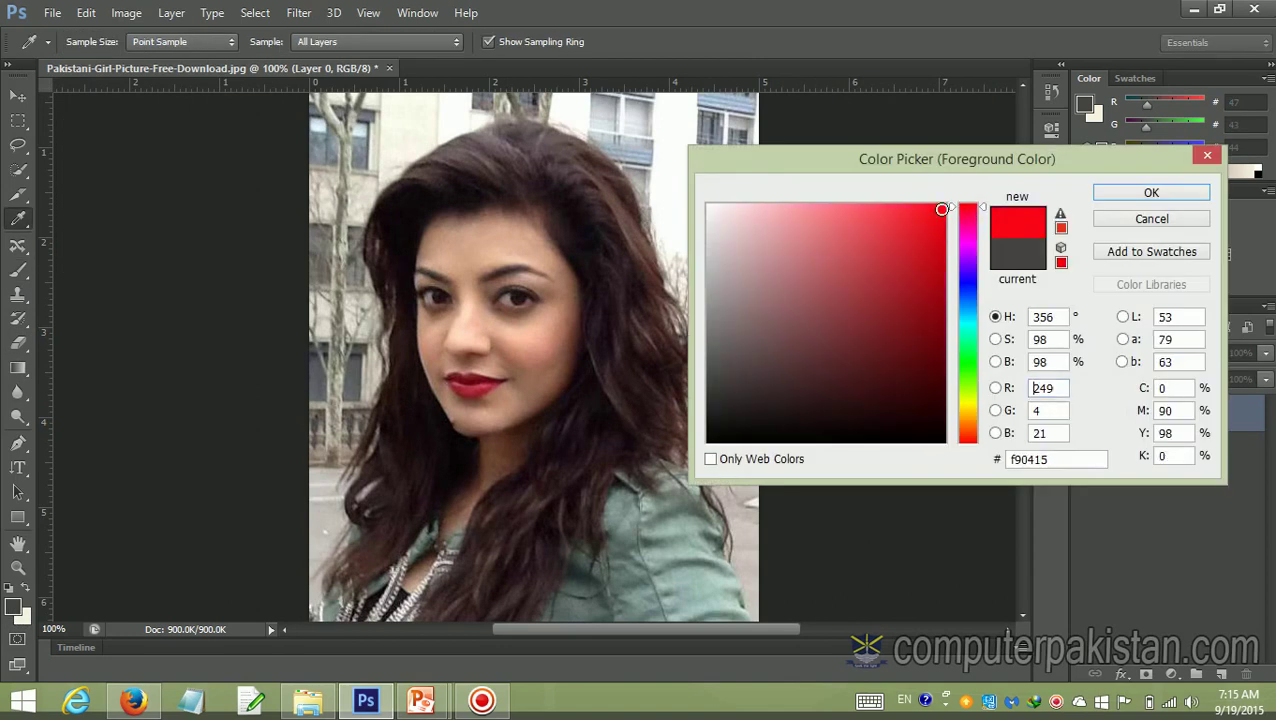
left_click(1176, 194)
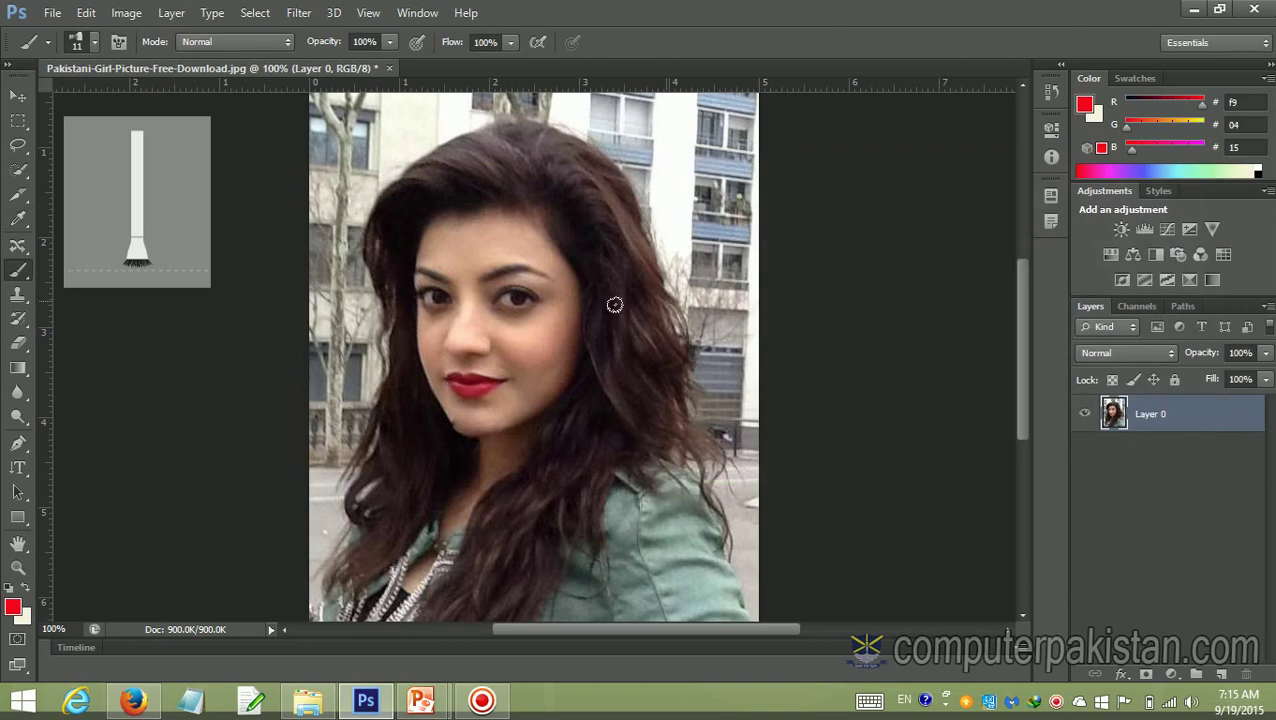
left_click(521, 297)
left_click(22, 254)
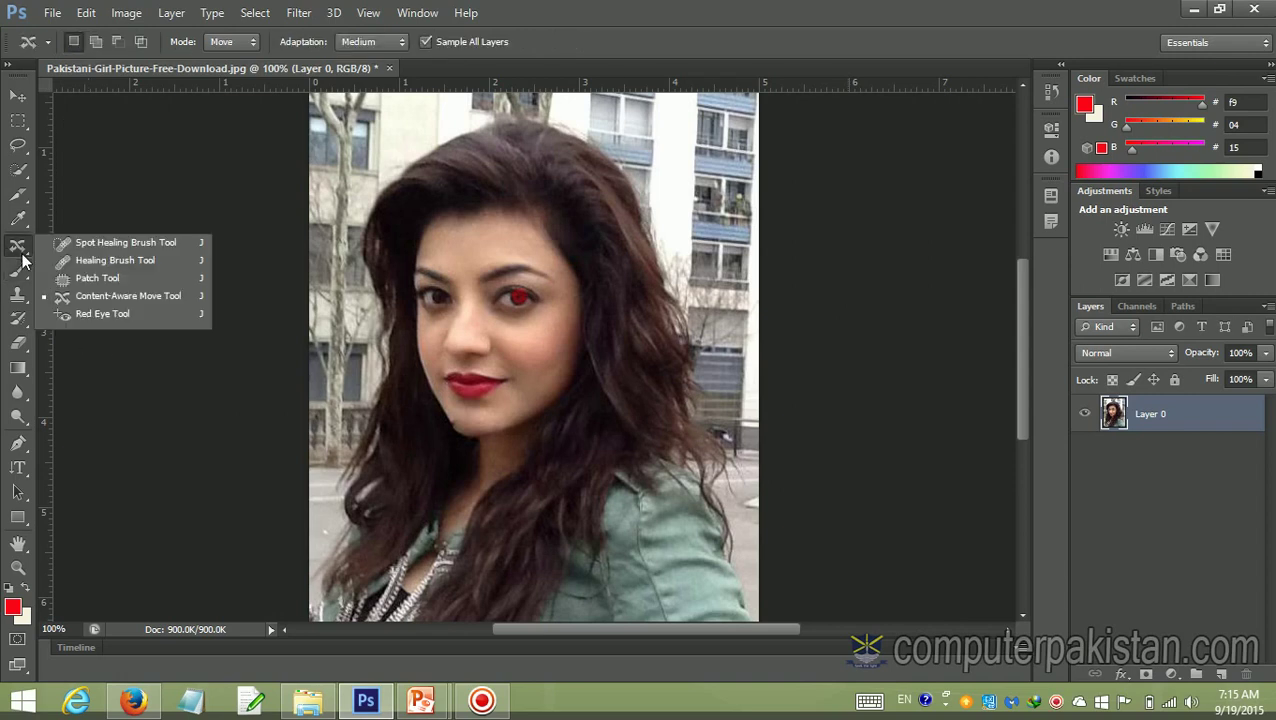
Remove the red blot with the Red Eye Tool at 50% pupil size and 50% darken amount
left_click(92, 313)
left_click(518, 299)
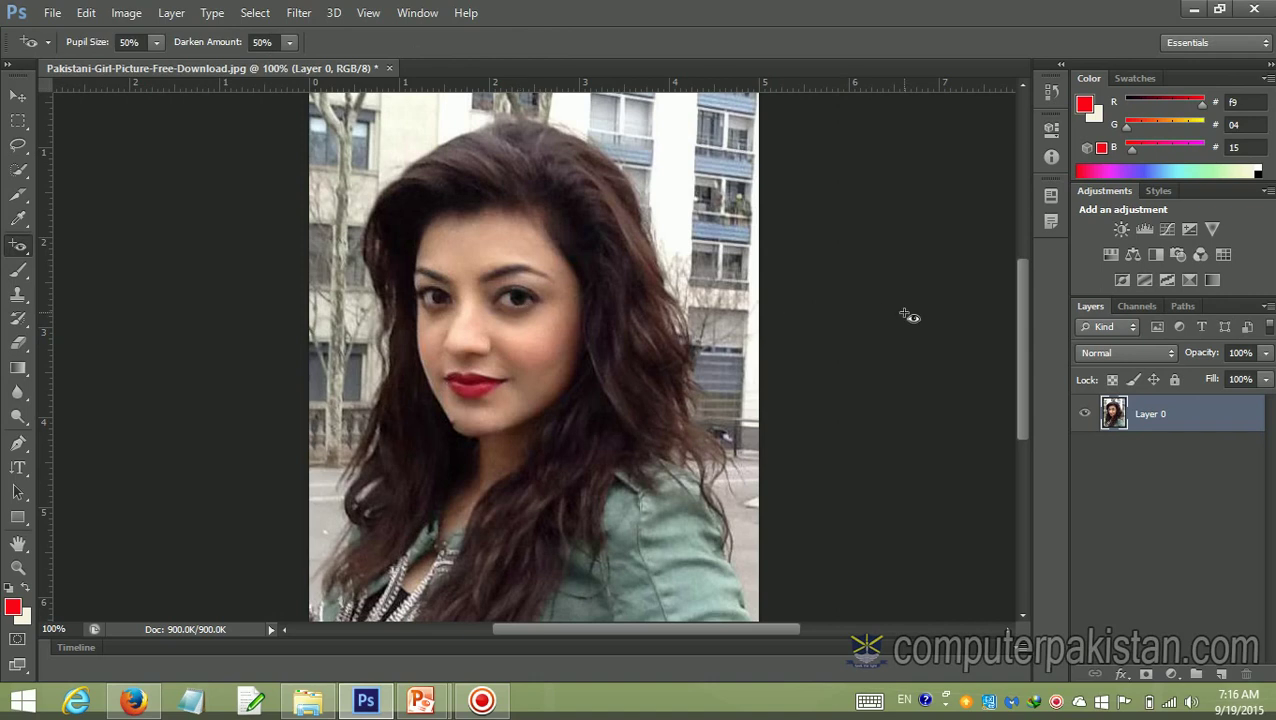
left_click(440, 302)
left_click(522, 308)
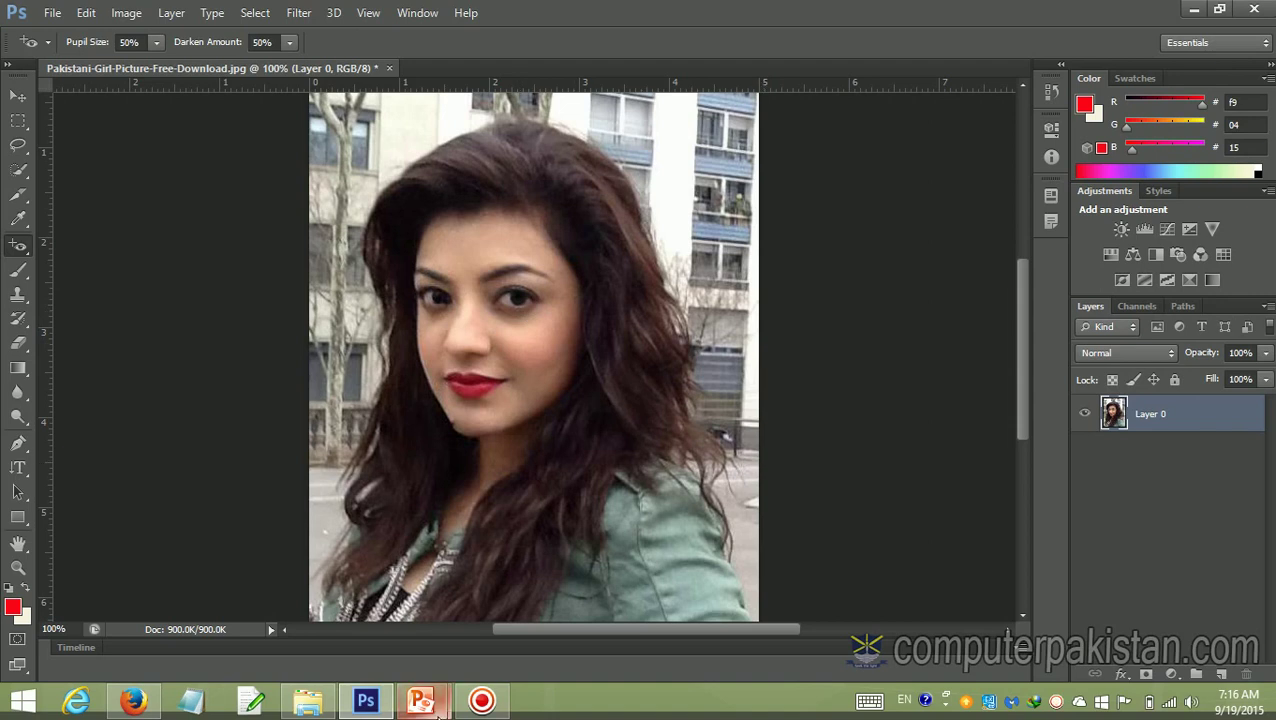
mouse_move(421, 700)
left_click(484, 660)
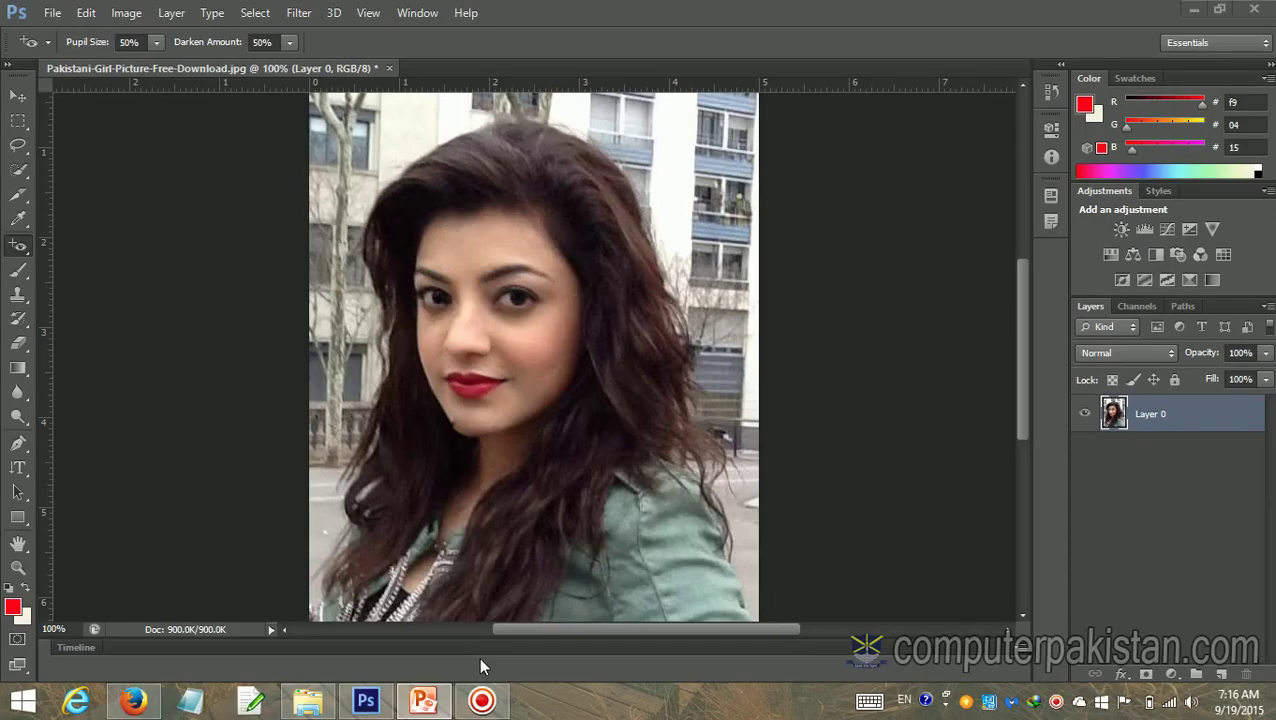
Add 'Spot Healing Brush Tool' and 'Healing Brush Tool' bullets below the slide's first bullet
left_click(432, 705)
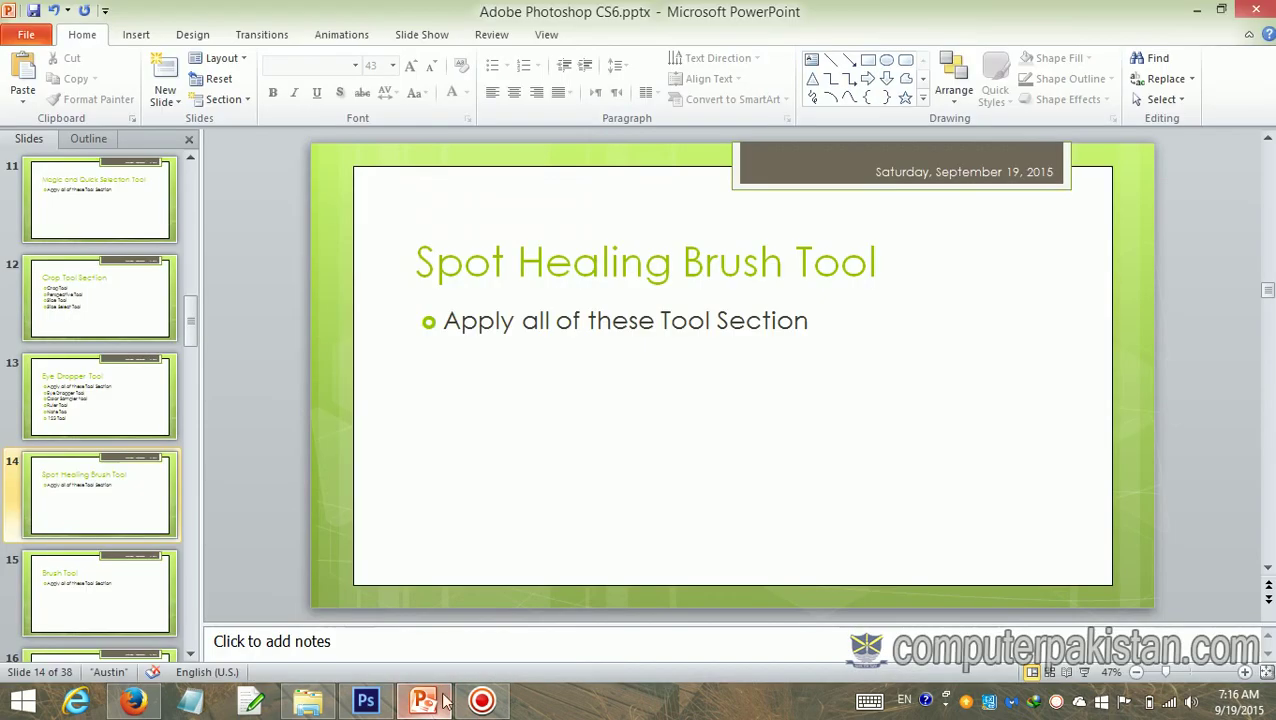
left_click(809, 320)
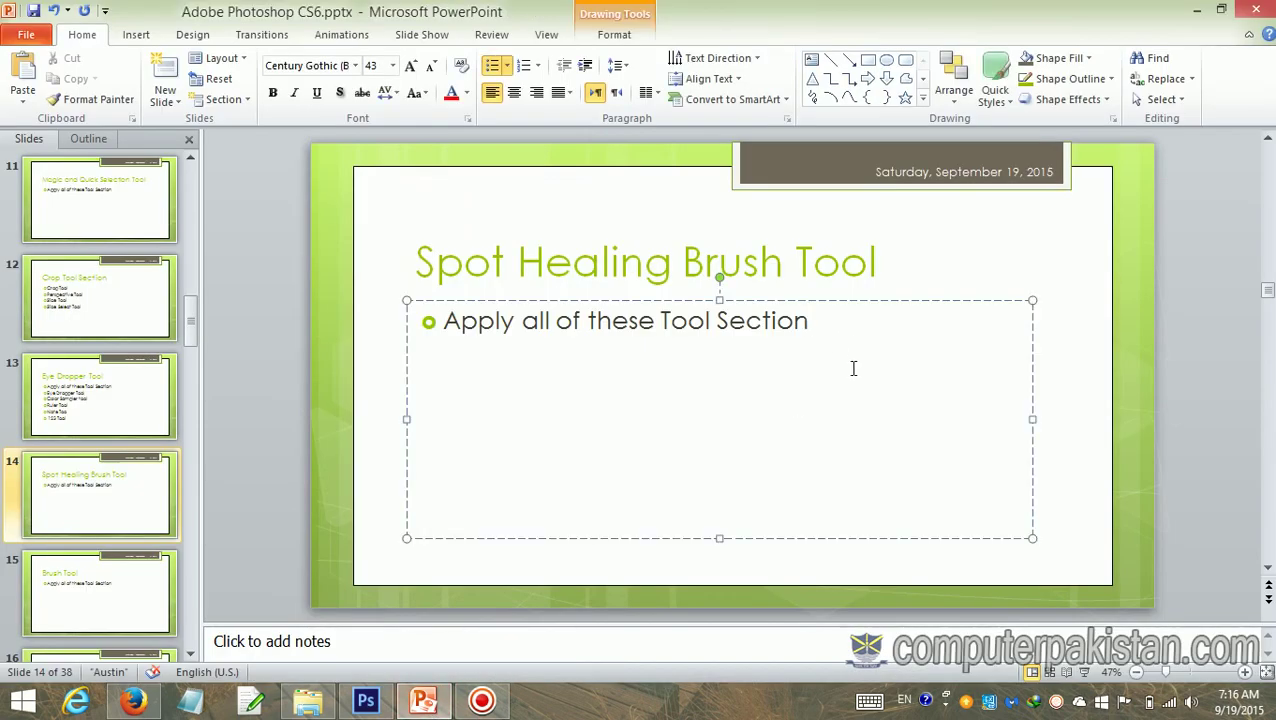
key("Return")
type("Spo")
type("t He")
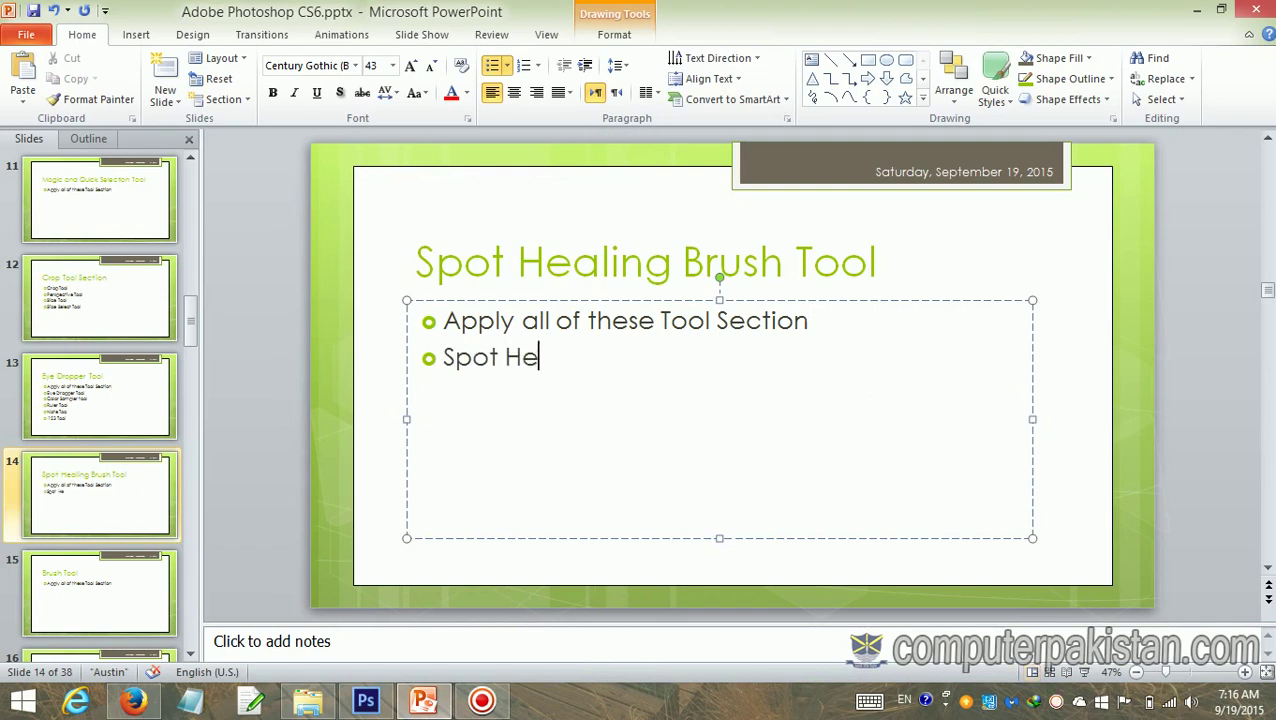
type("ali")
type("ng")
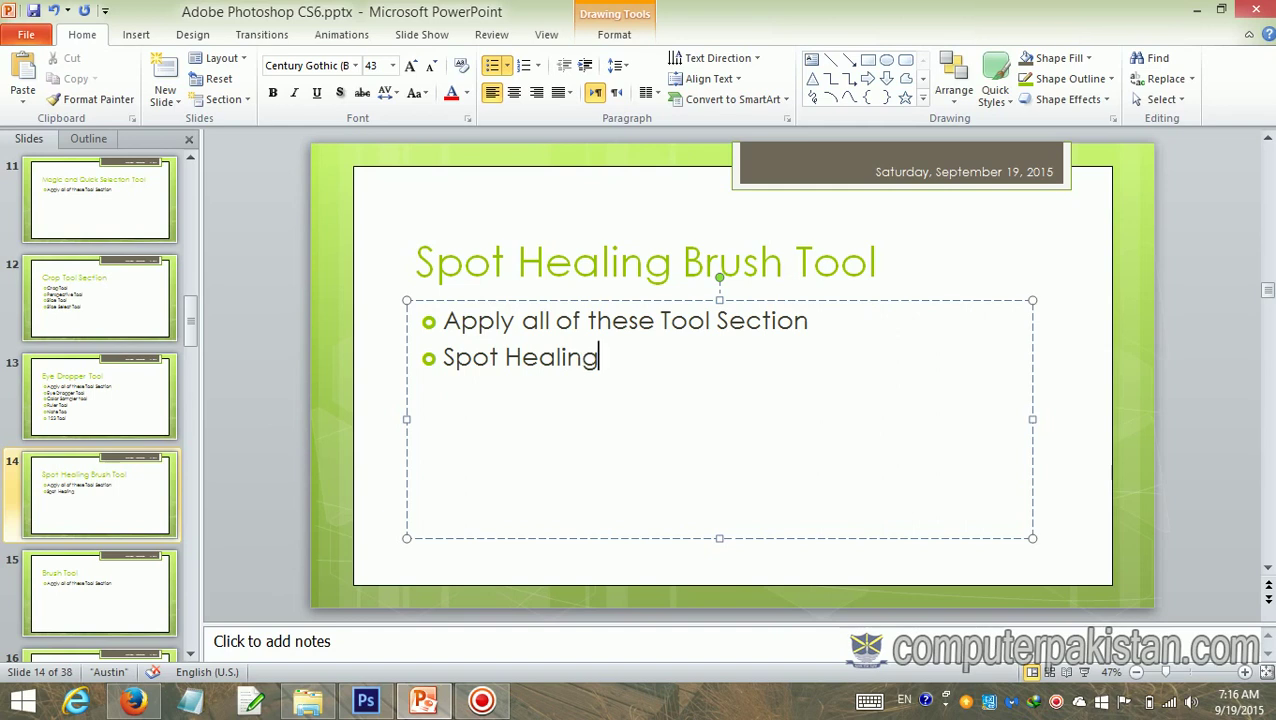
type(" B")
type("rush Too")
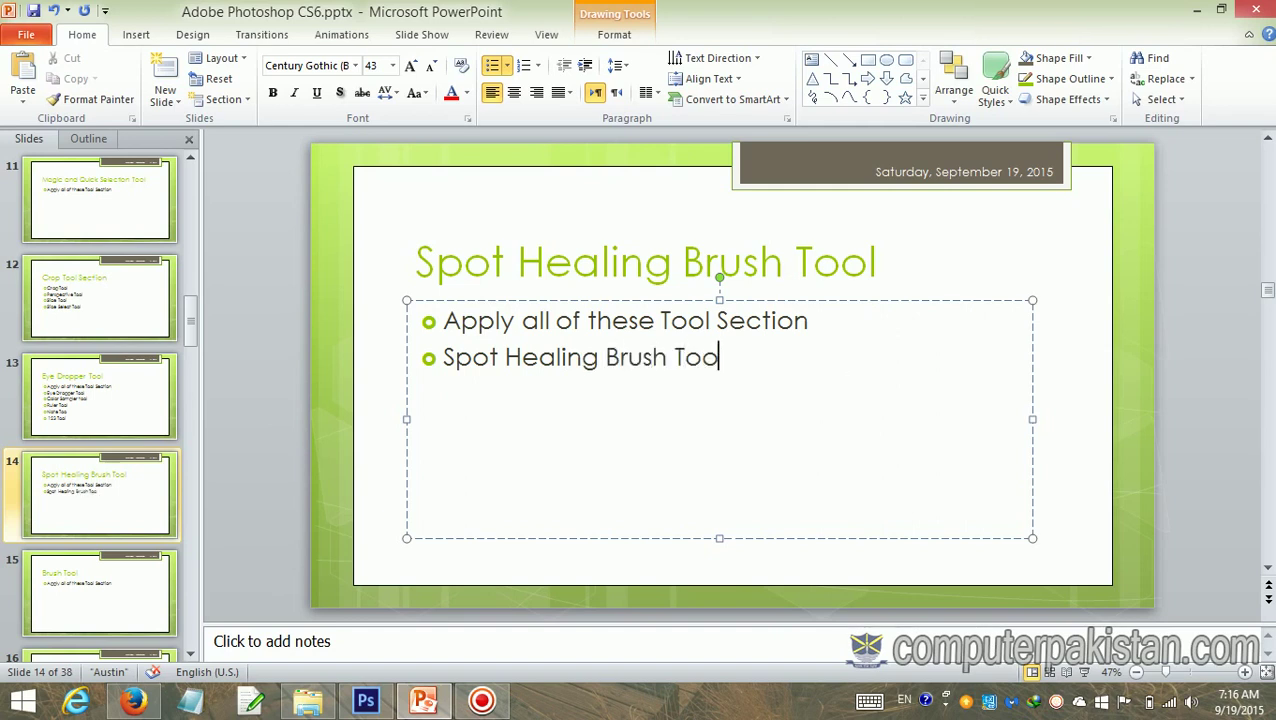
key("Return")
key("BackSpace")
key("BackSpace")
type("l")
key("Return")
type("Heal")
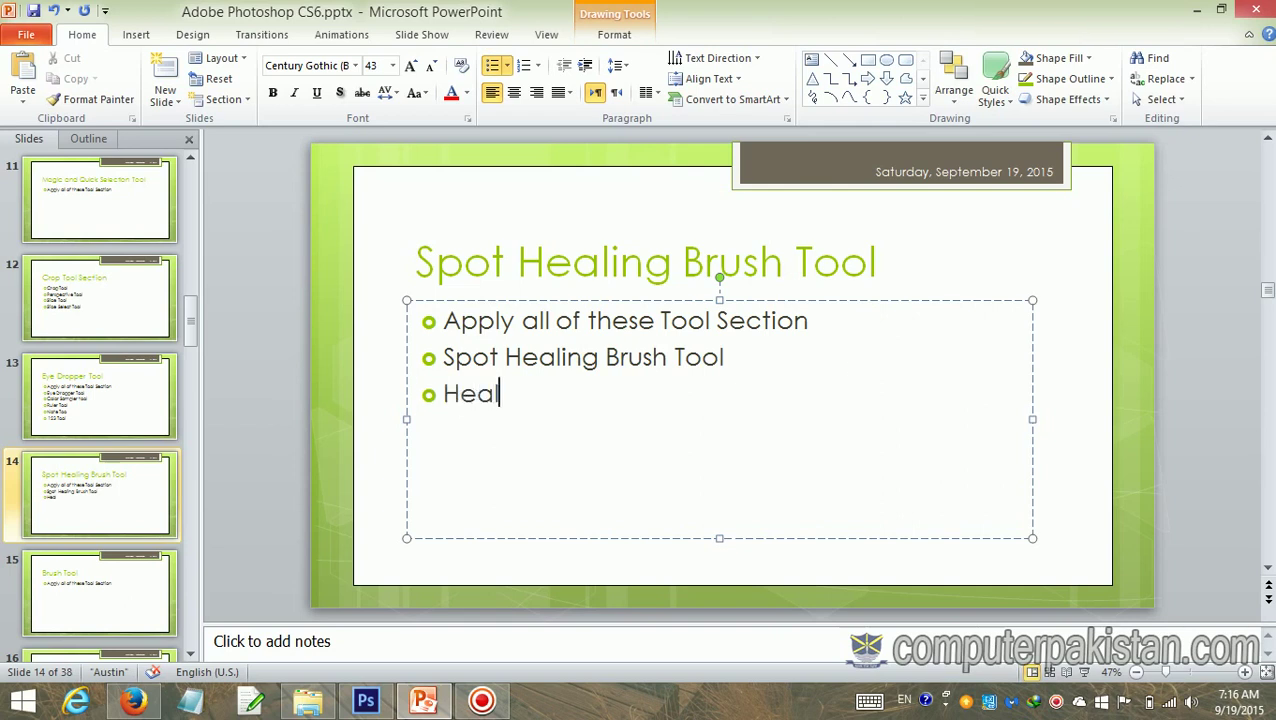
type("ing B")
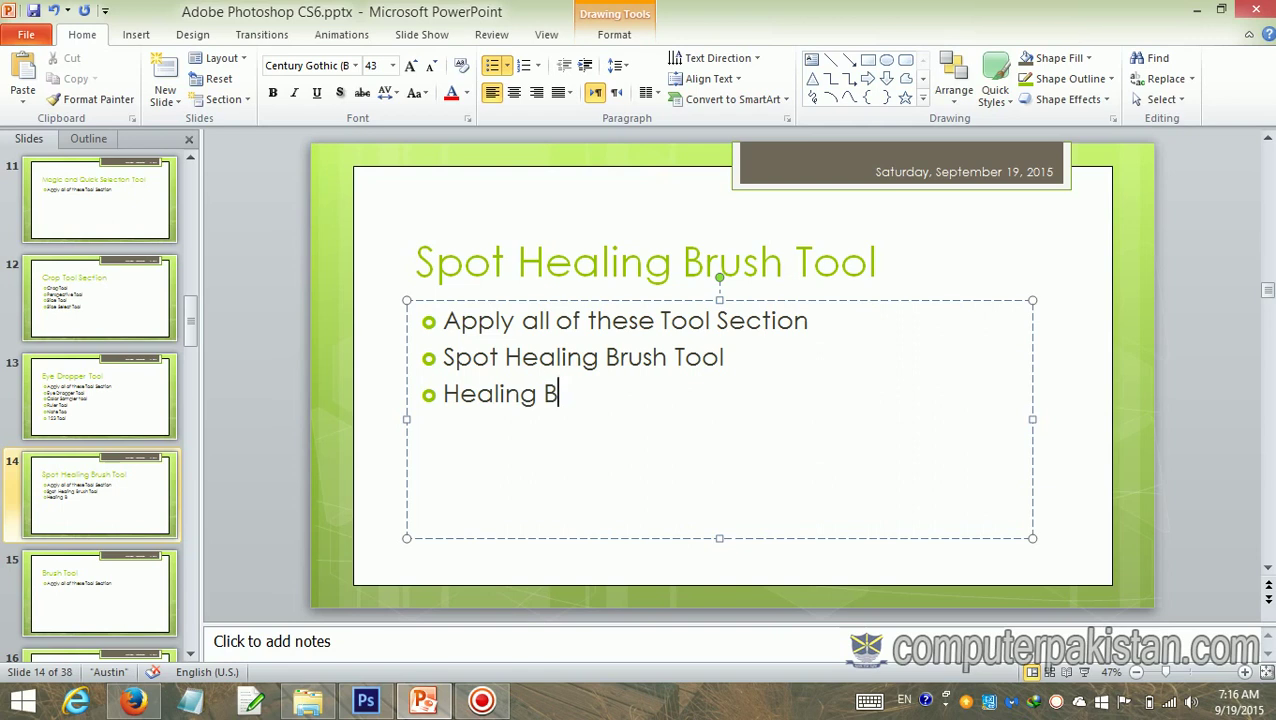
type("rush Tool")
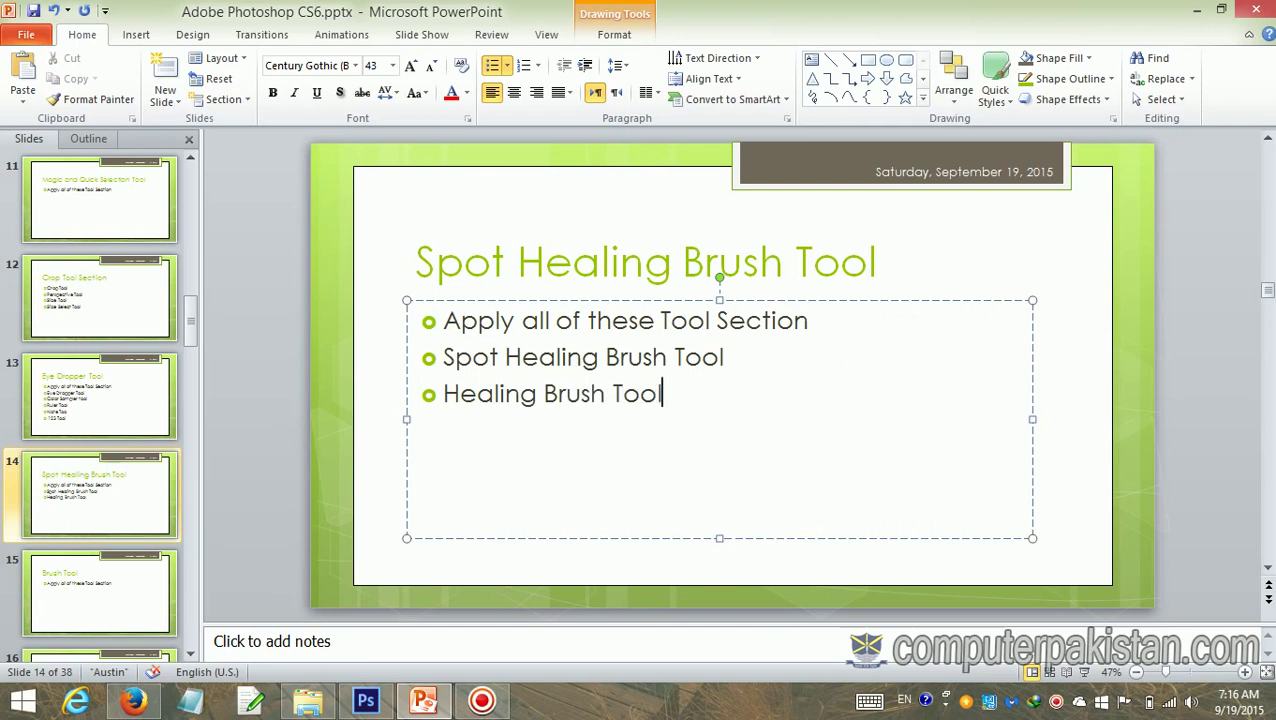
key("Return")
Check the healing tool names in Photoshop's tool flyout, then return to the slide
left_click(366, 700)
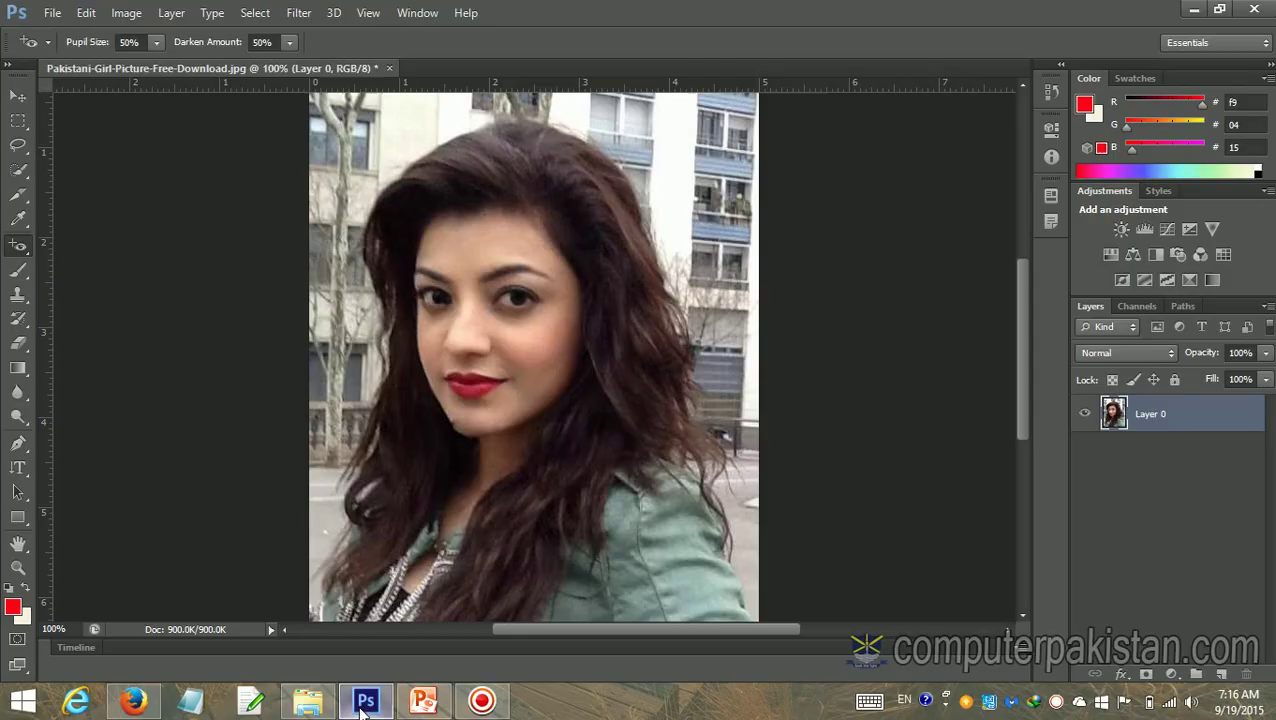
right_click(18, 245)
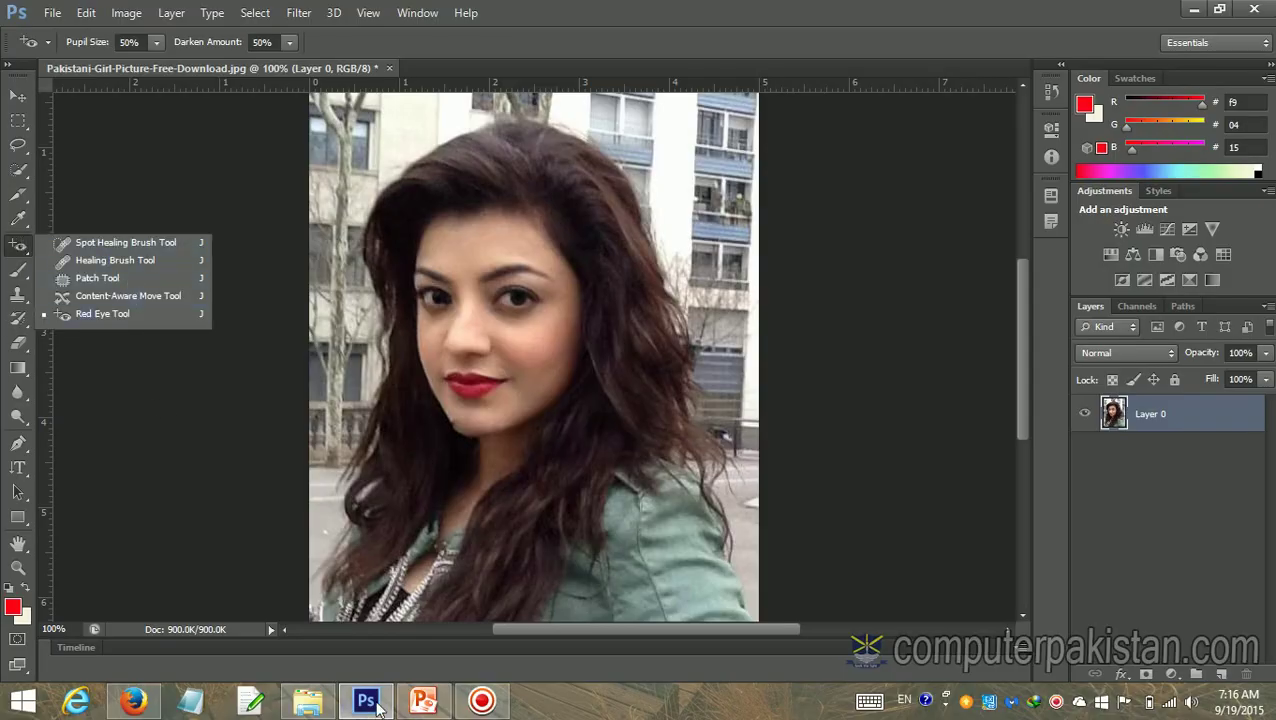
left_click(424, 700)
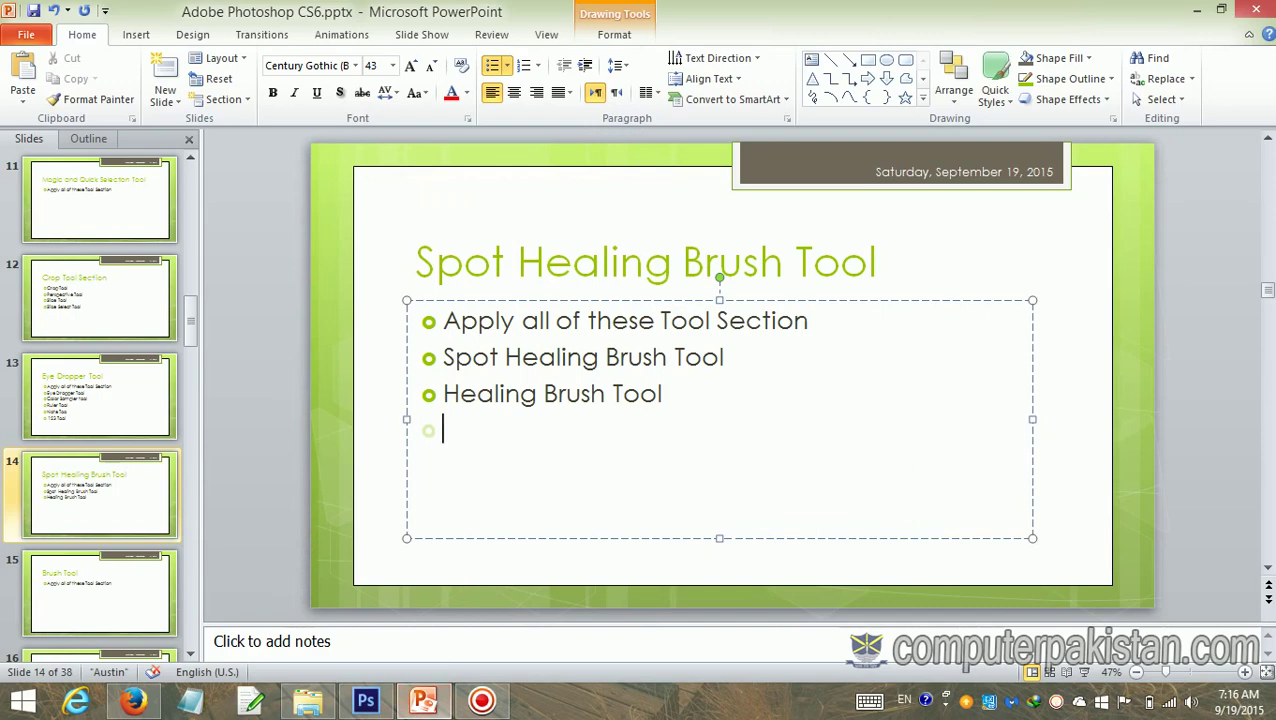
Add 'Patch Tool', 'Content Move Tool' and 'Red Eye Tool' bullets, correcting the 'Cotent' typo
type("Patch T")
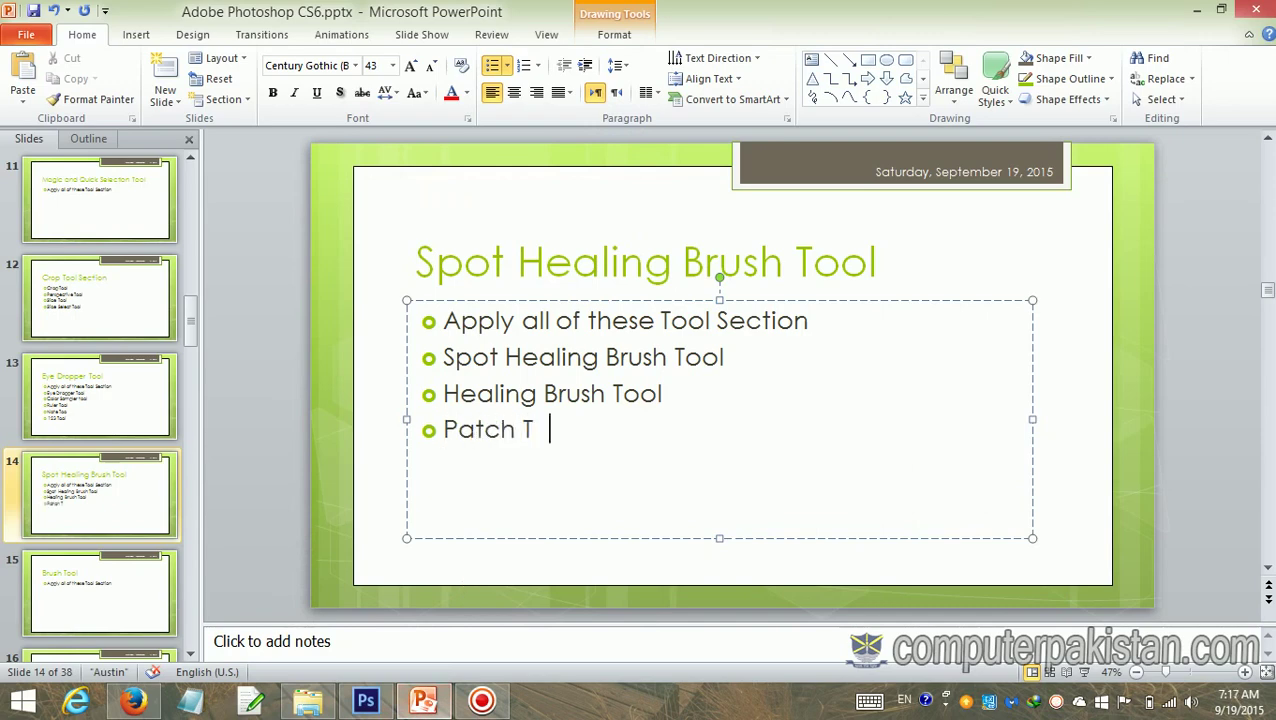
type("ool")
key("Return")
type("Co")
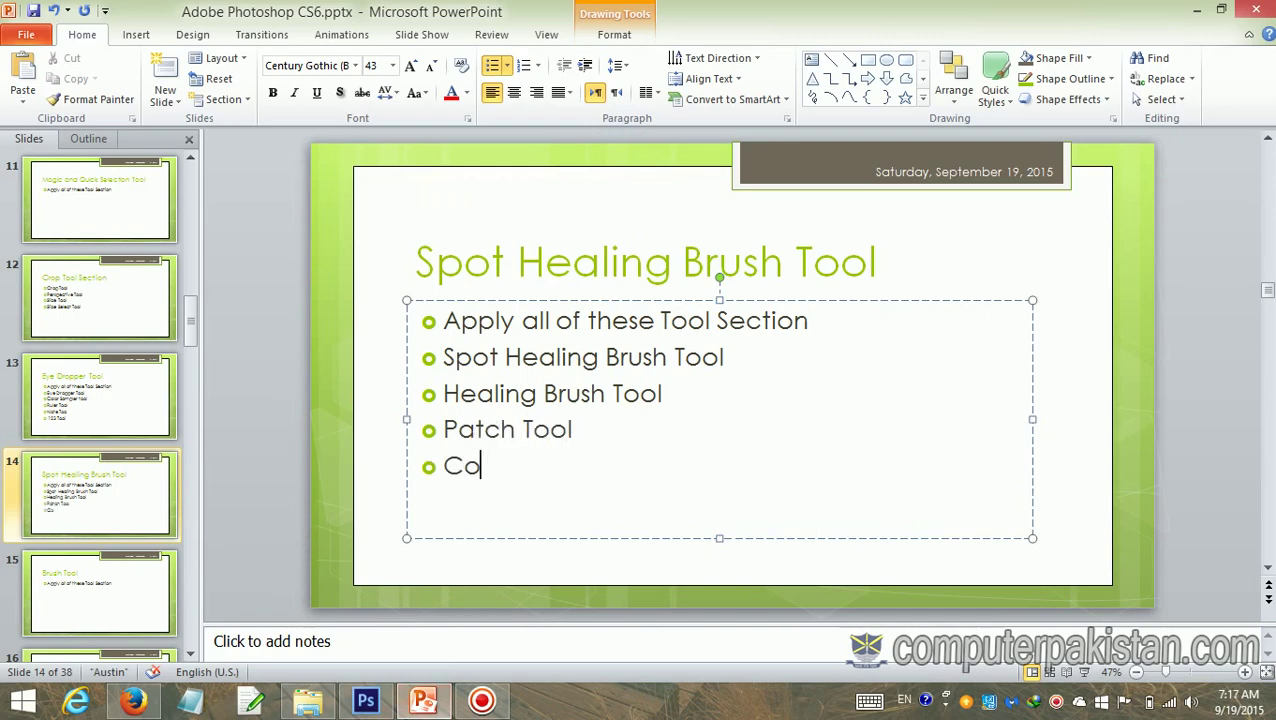
type("tnet")
key("BackSpace")
key("BackSpace")
key("BackSpace")
type("ent M")
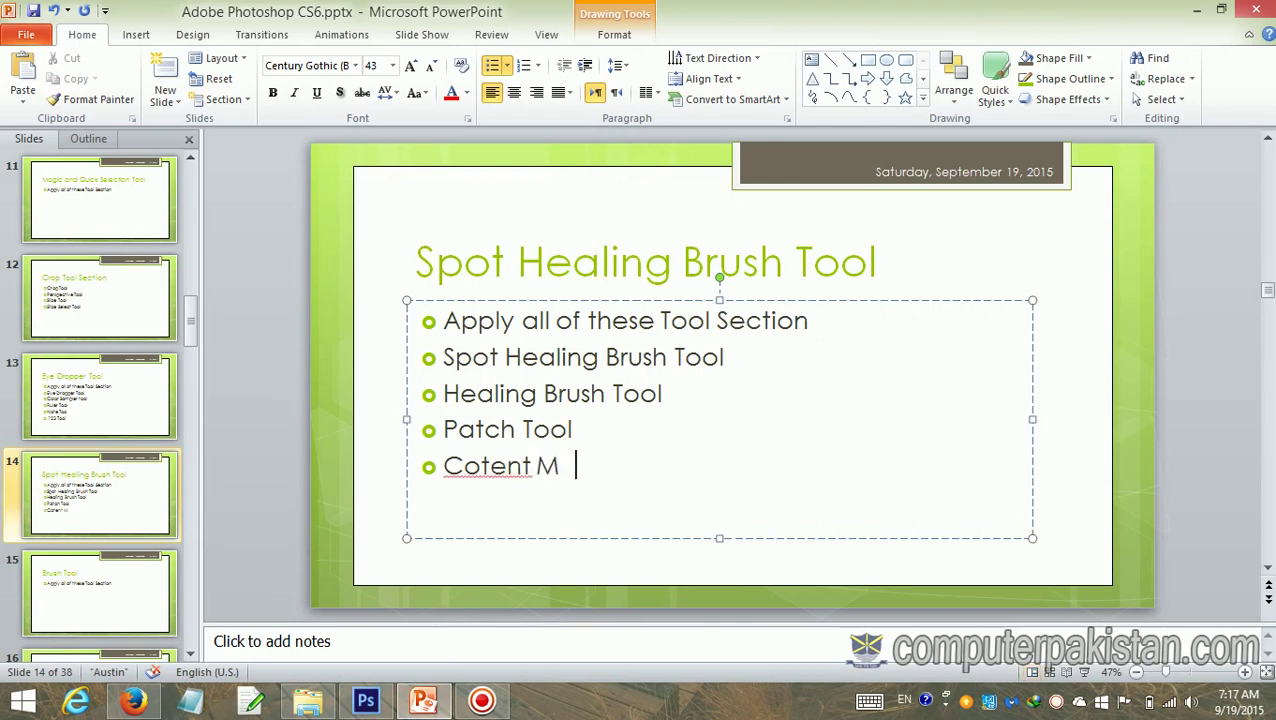
type("ove Tool")
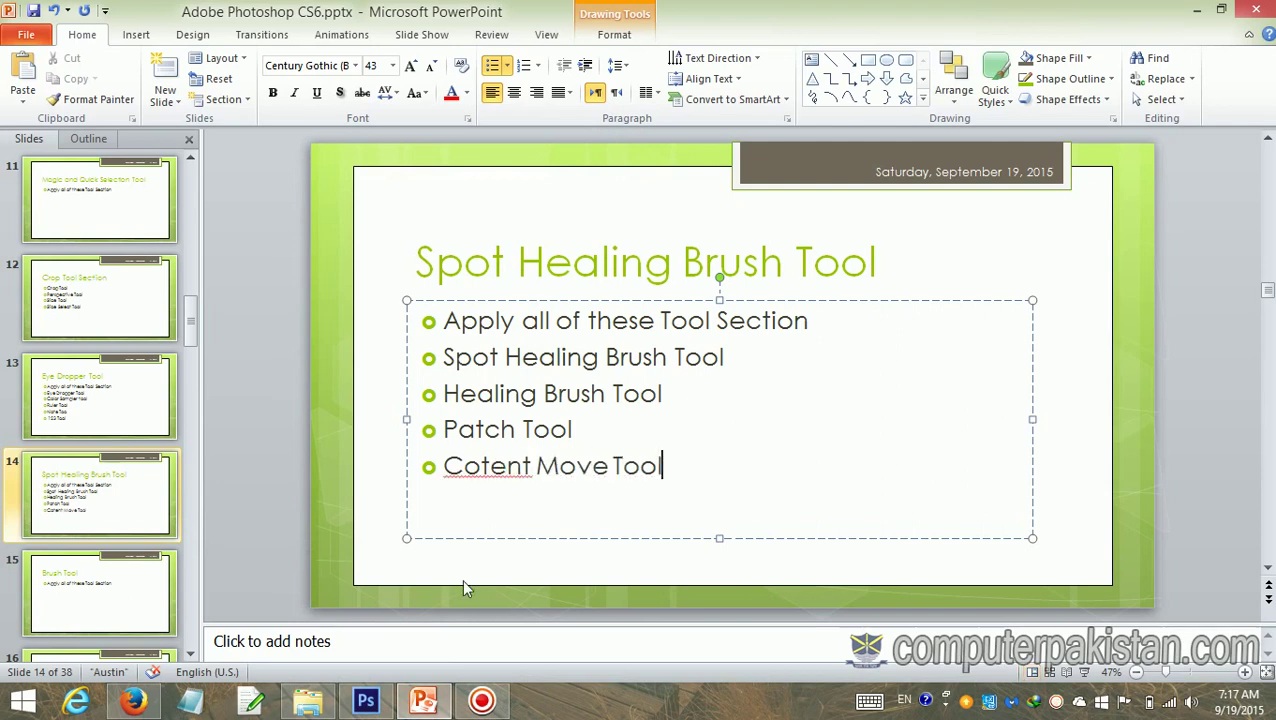
key("Return")
type("Red E")
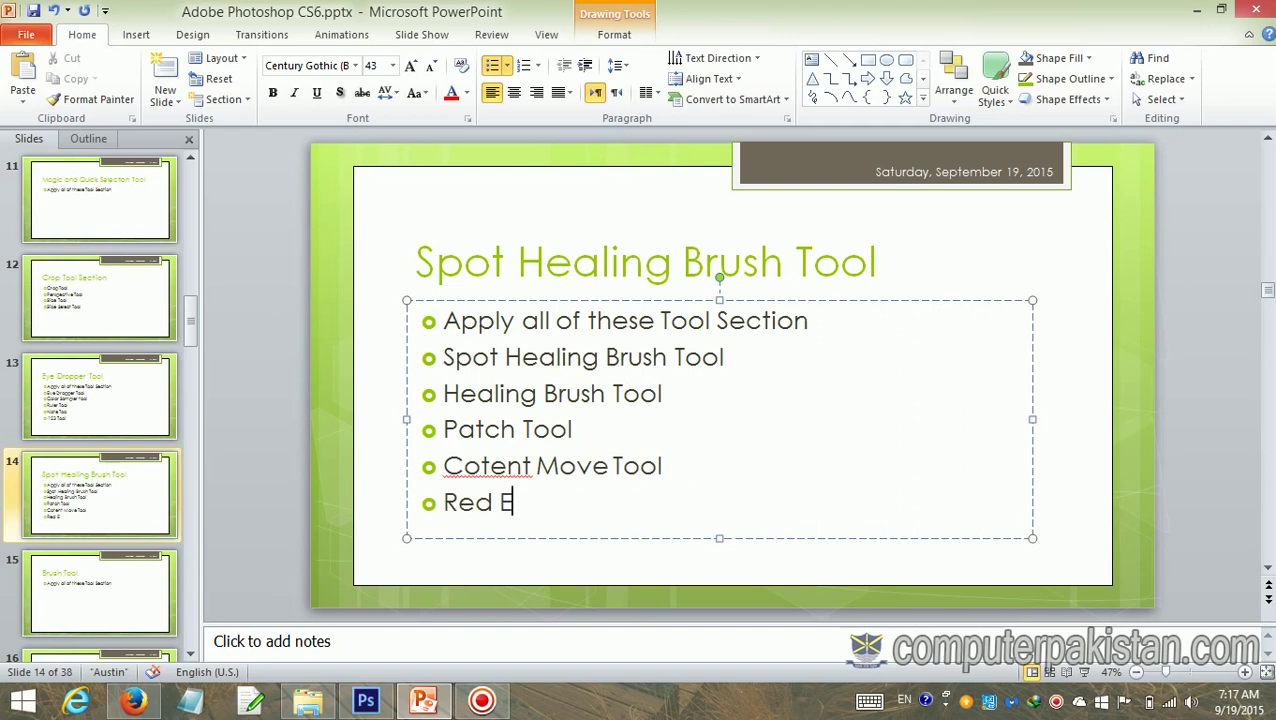
type("ye Tool")
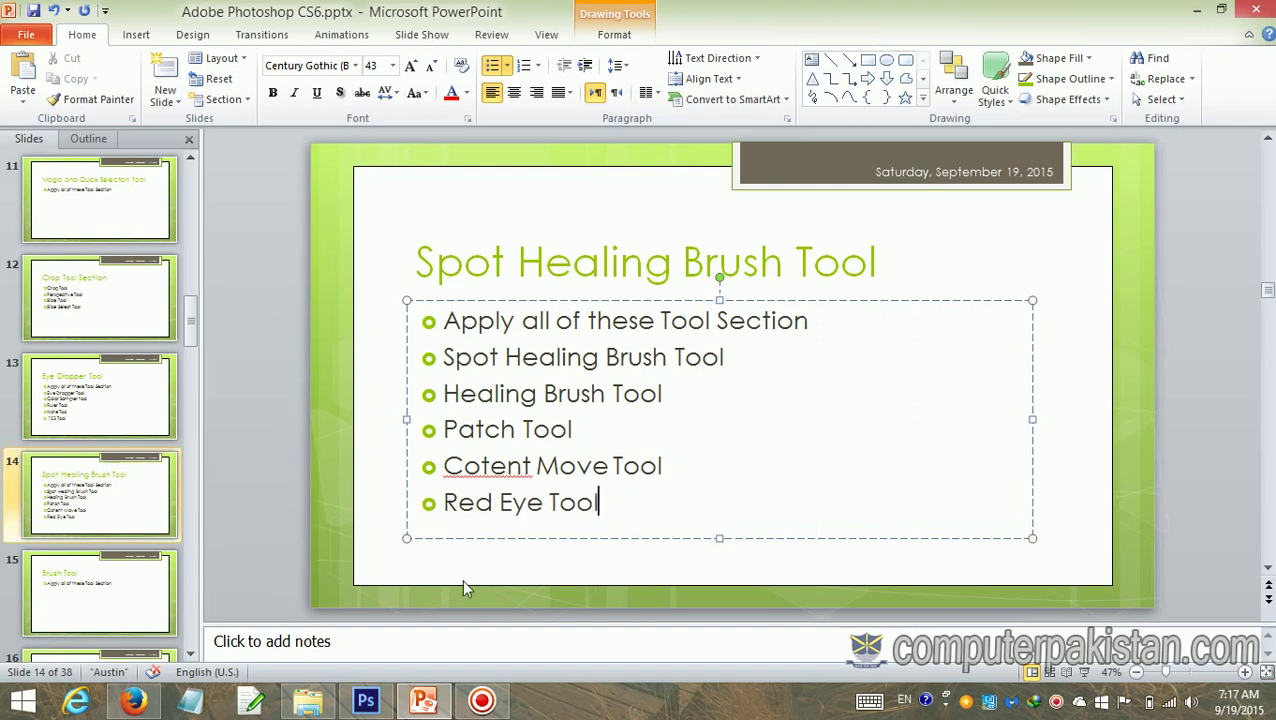
left_click(480, 466)
type("n")
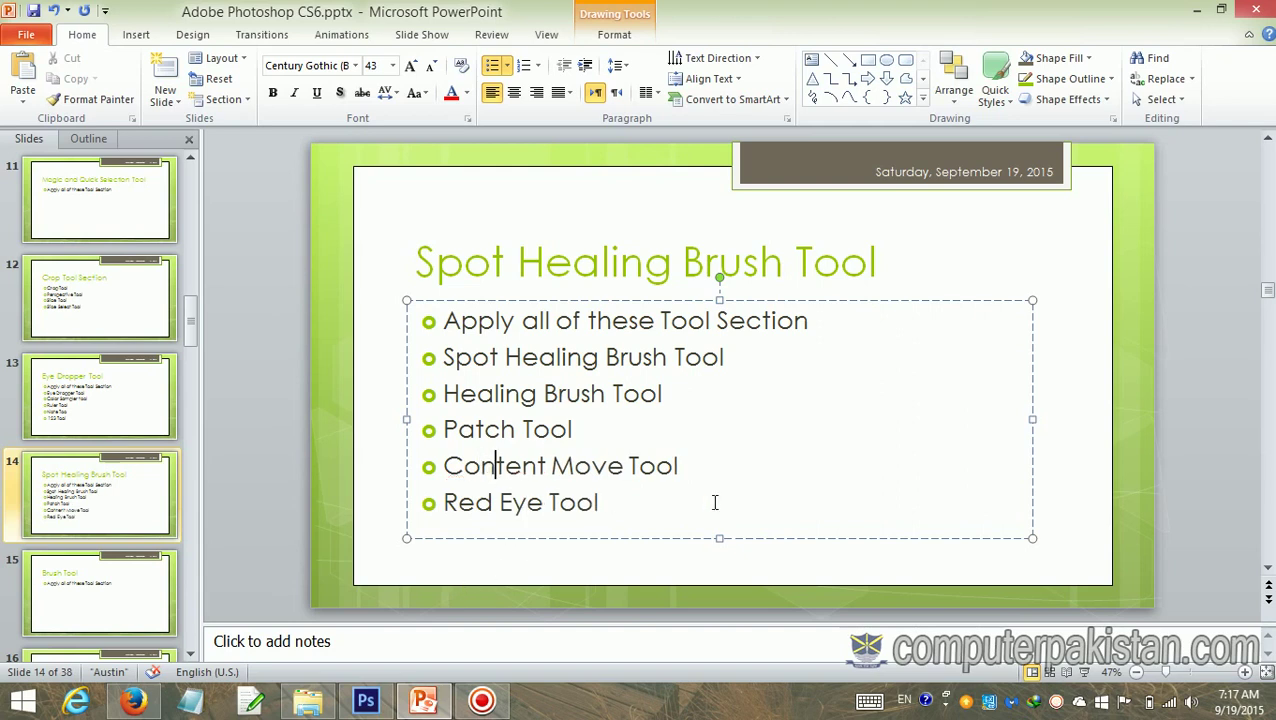
left_click(716, 502)
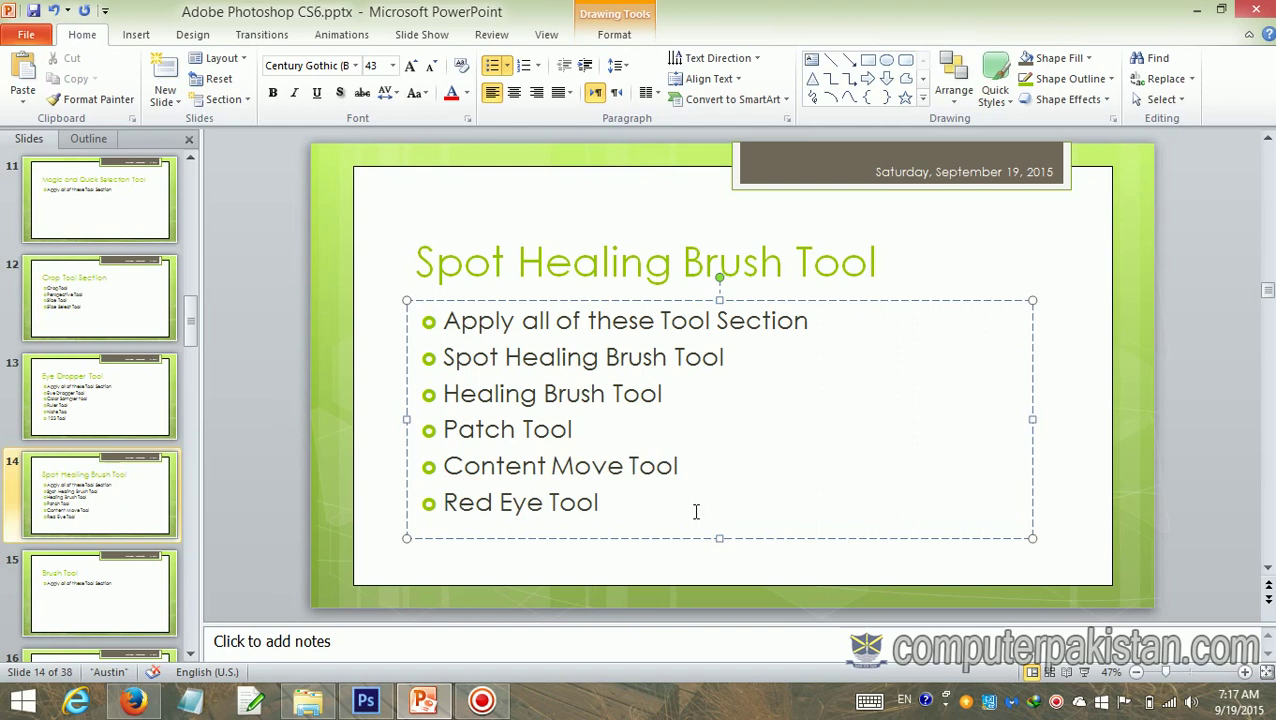